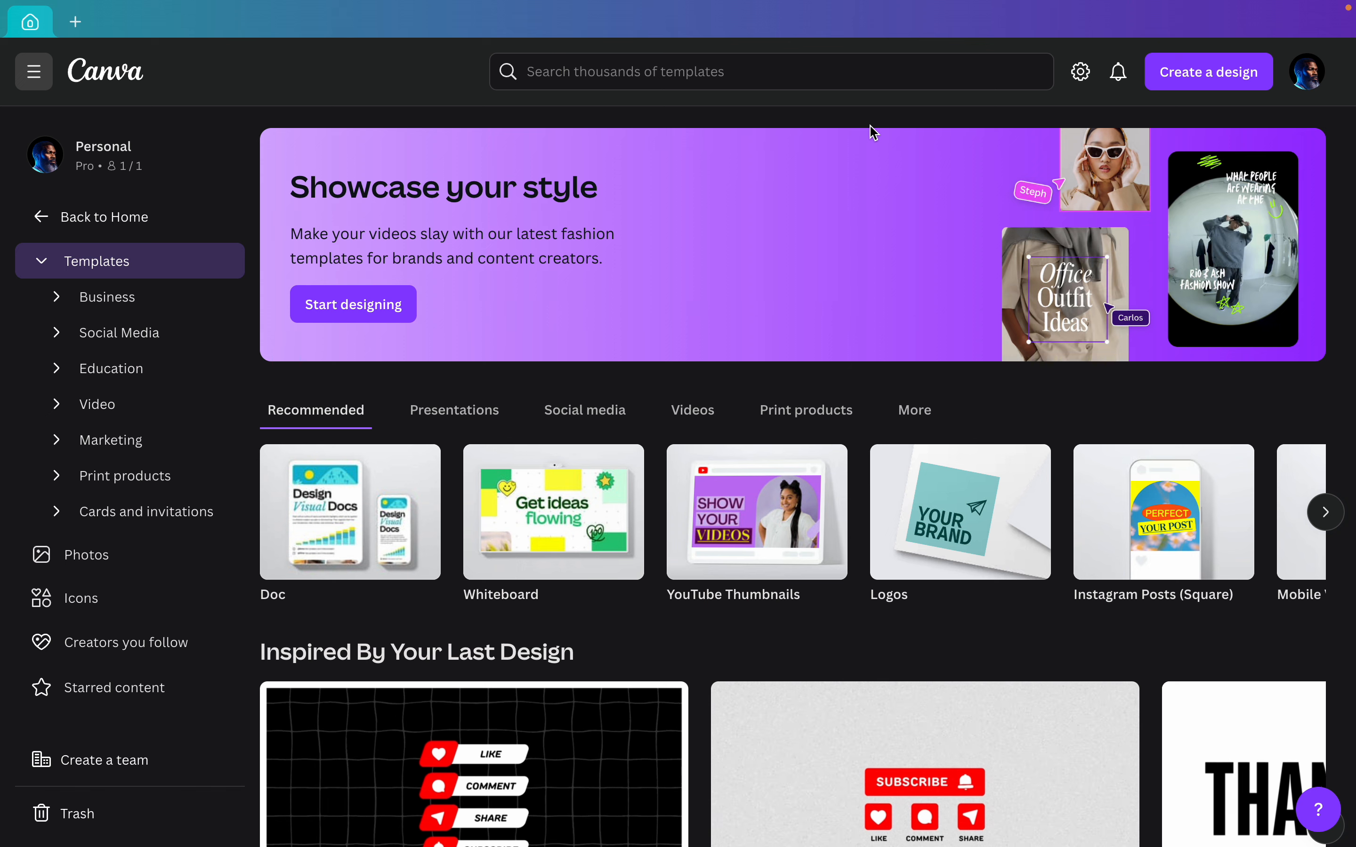
Step: Create a new blank YouTube Thumbnail design, searching the design types for youtube
click(1199, 72)
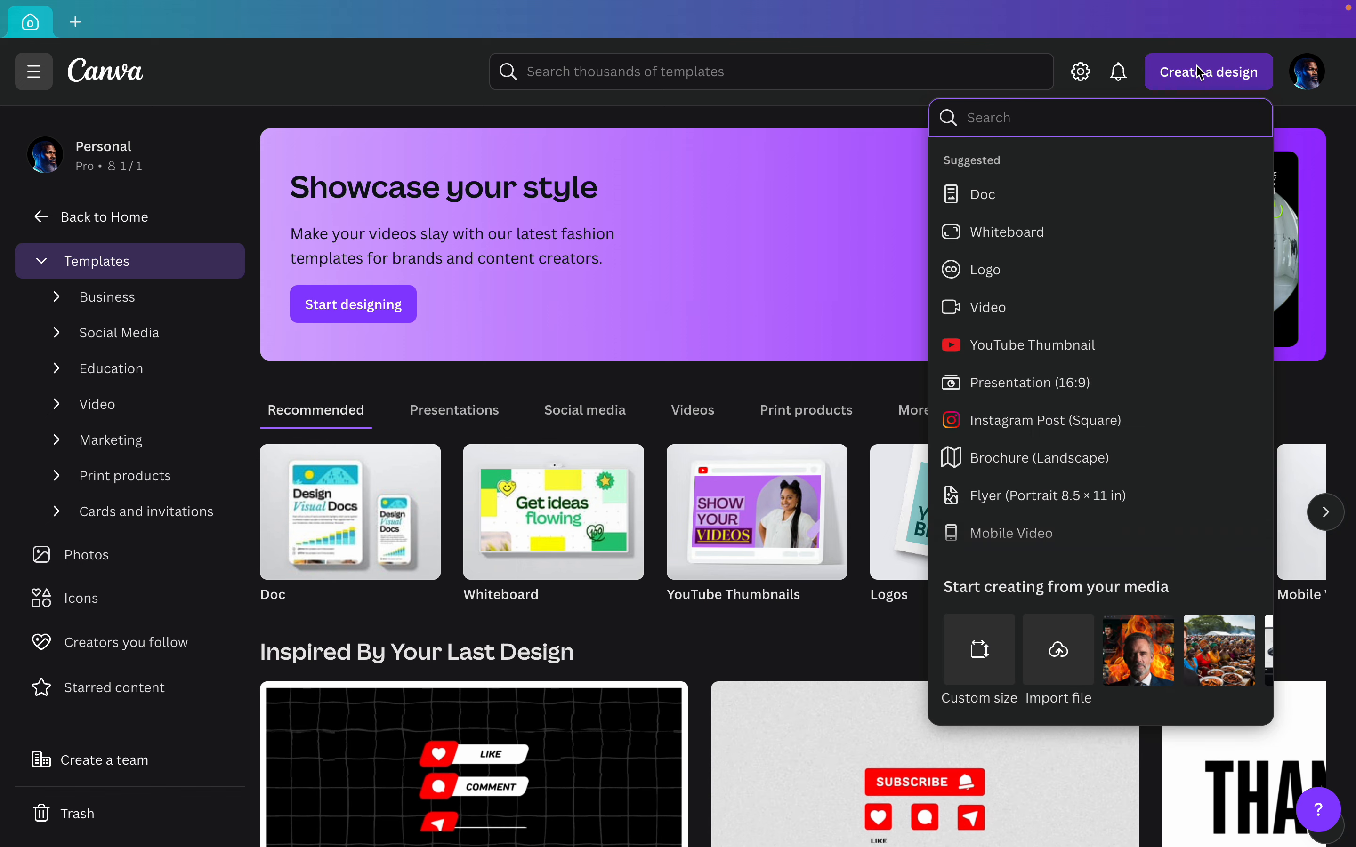
text(youtu)
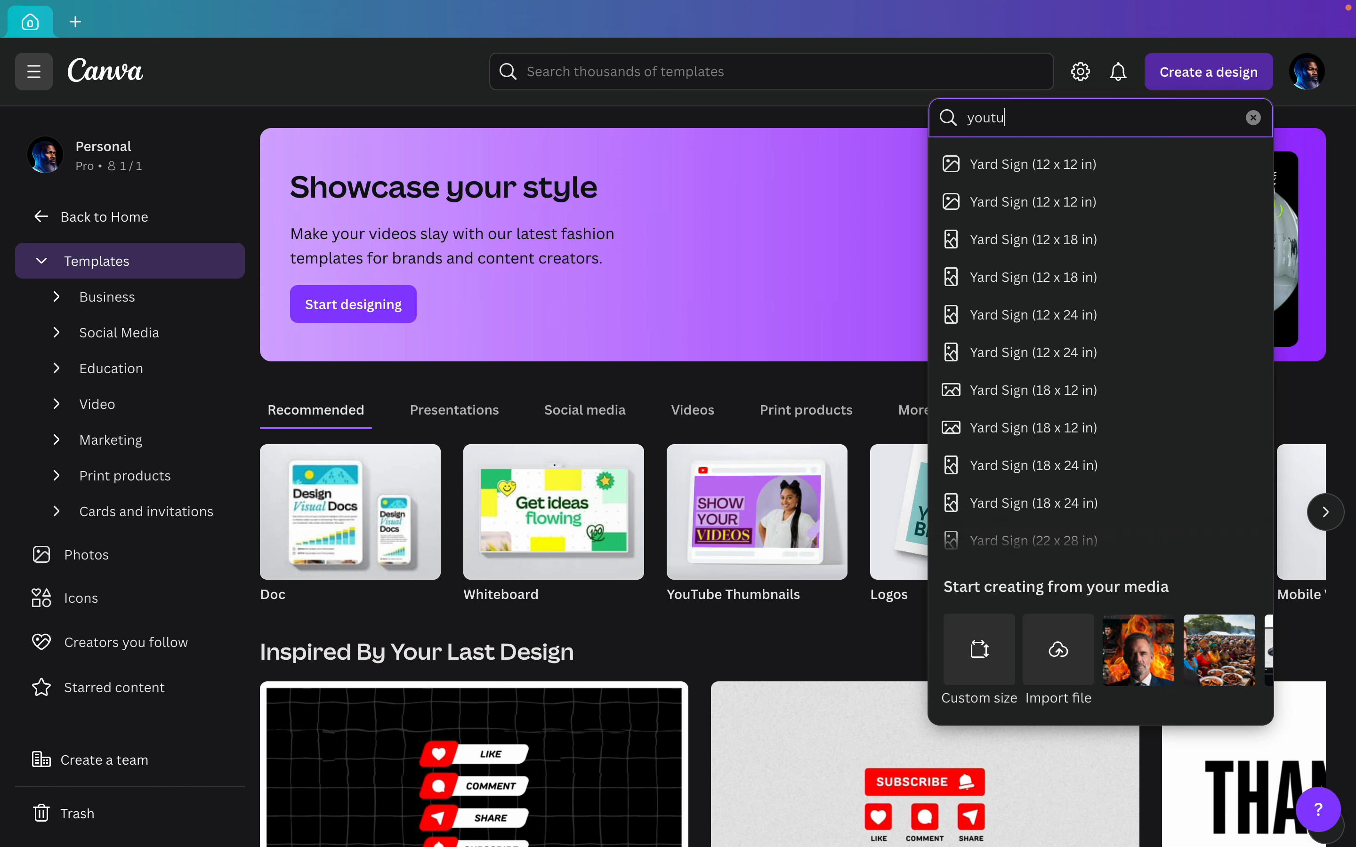
text(be)
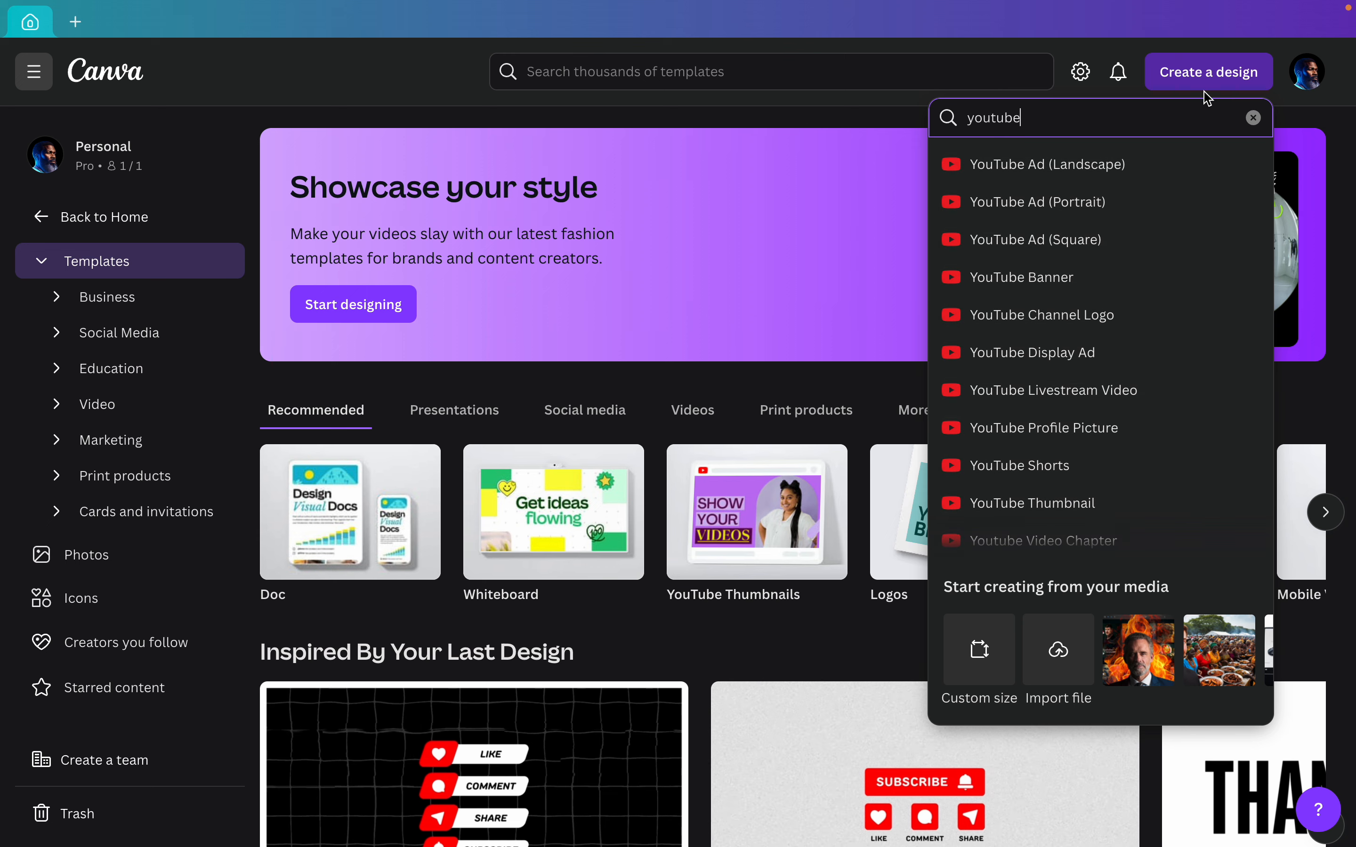
click(1084, 503)
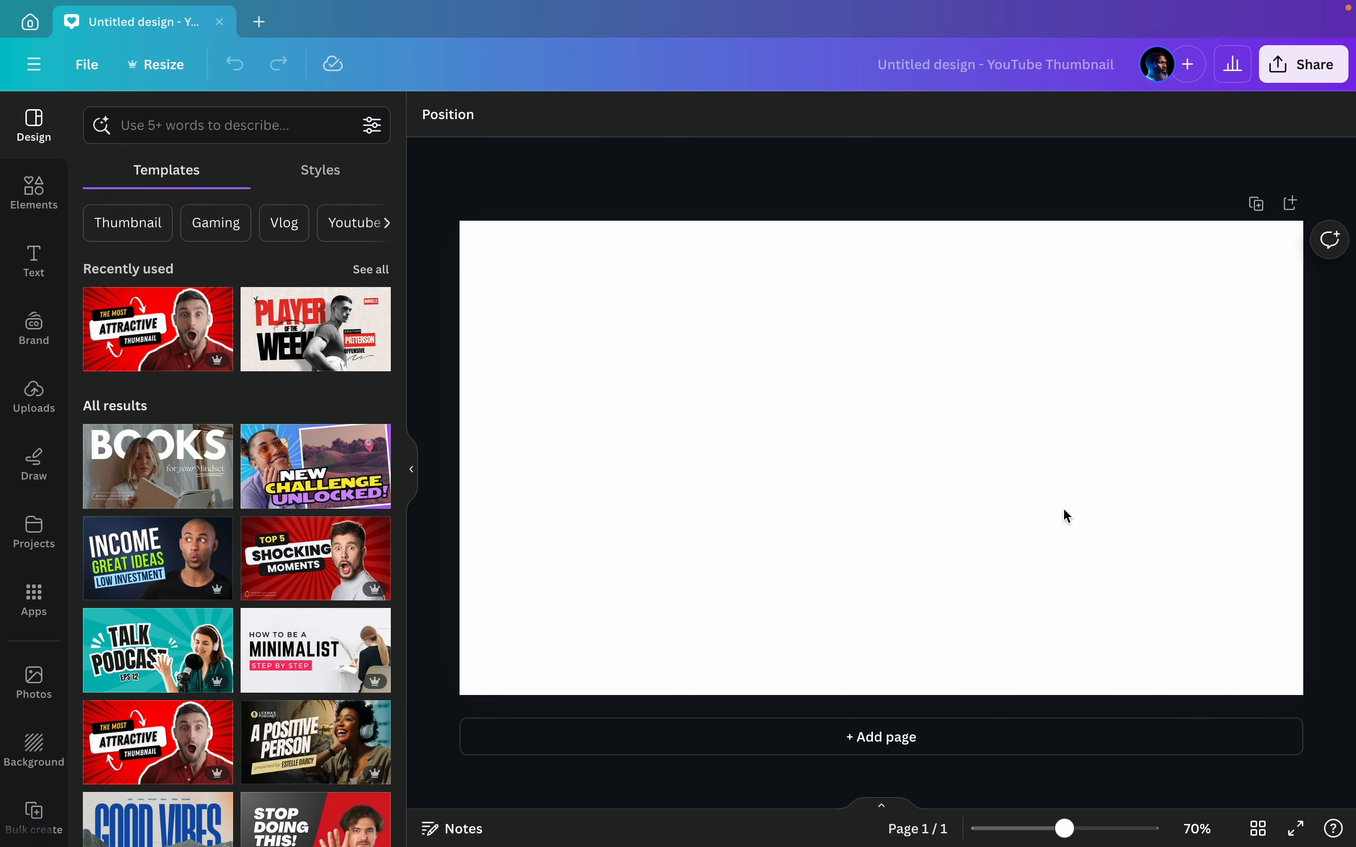
Step: Open the lsu folder from the project folders
click(40, 543)
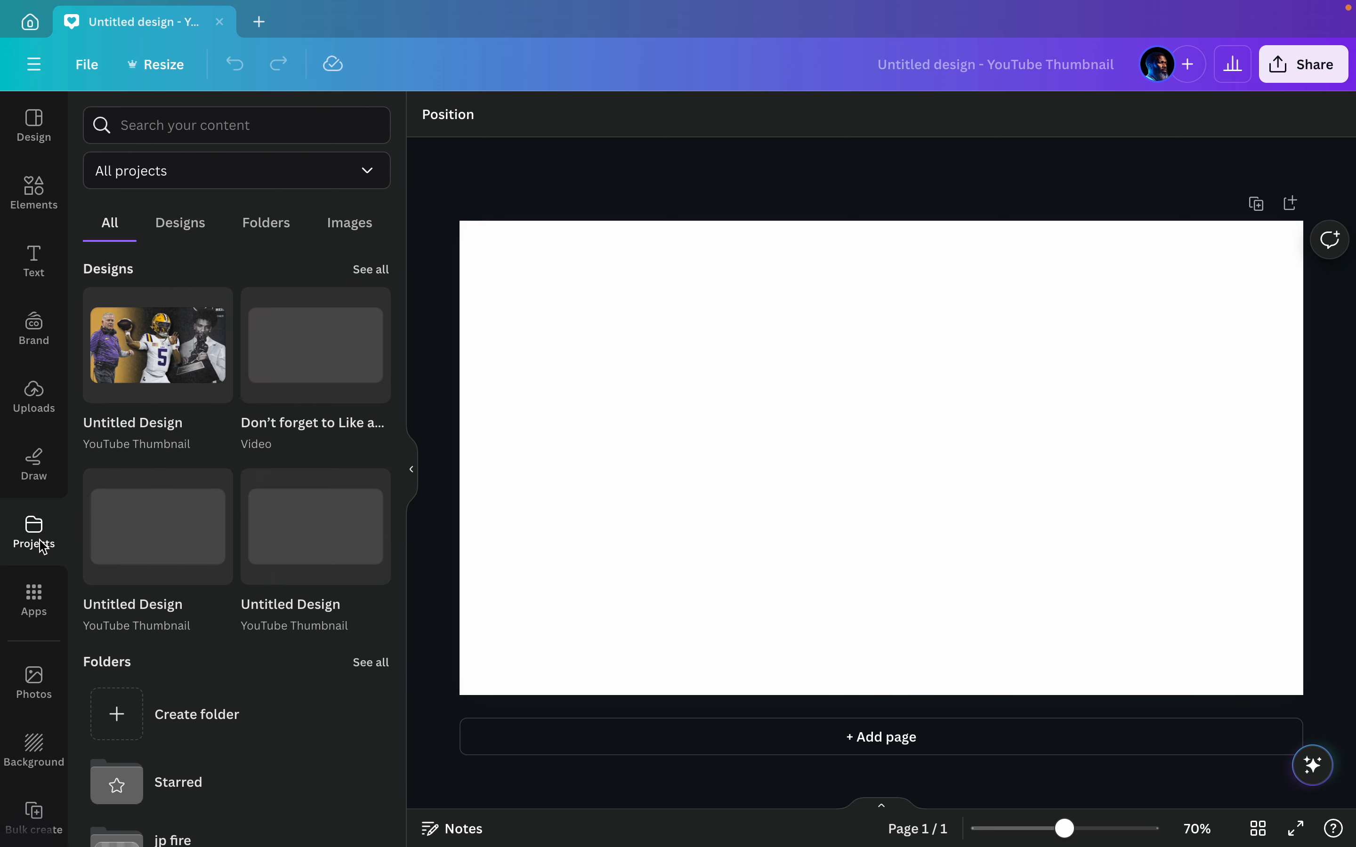
click(270, 229)
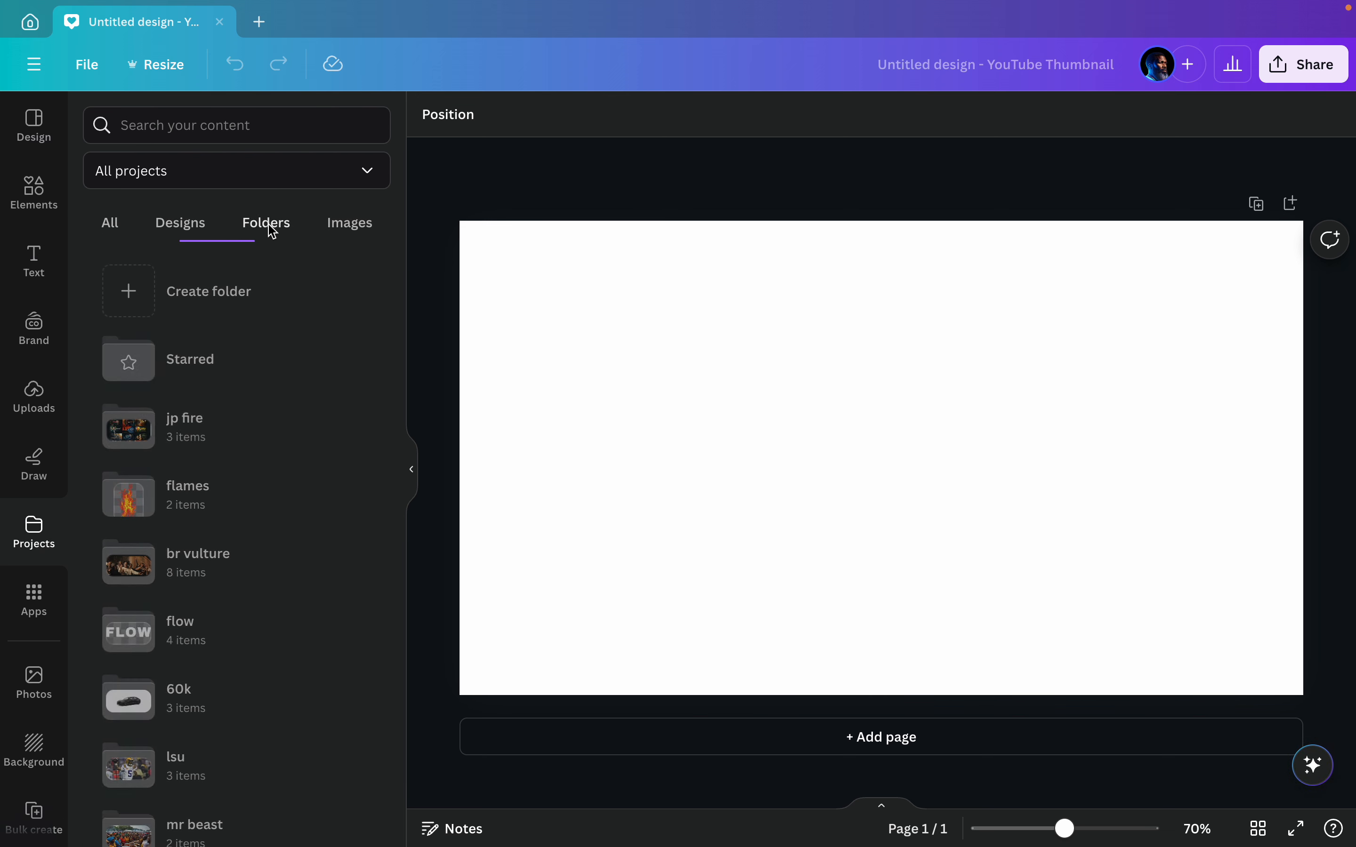
scroll(260, 353, down, 6)
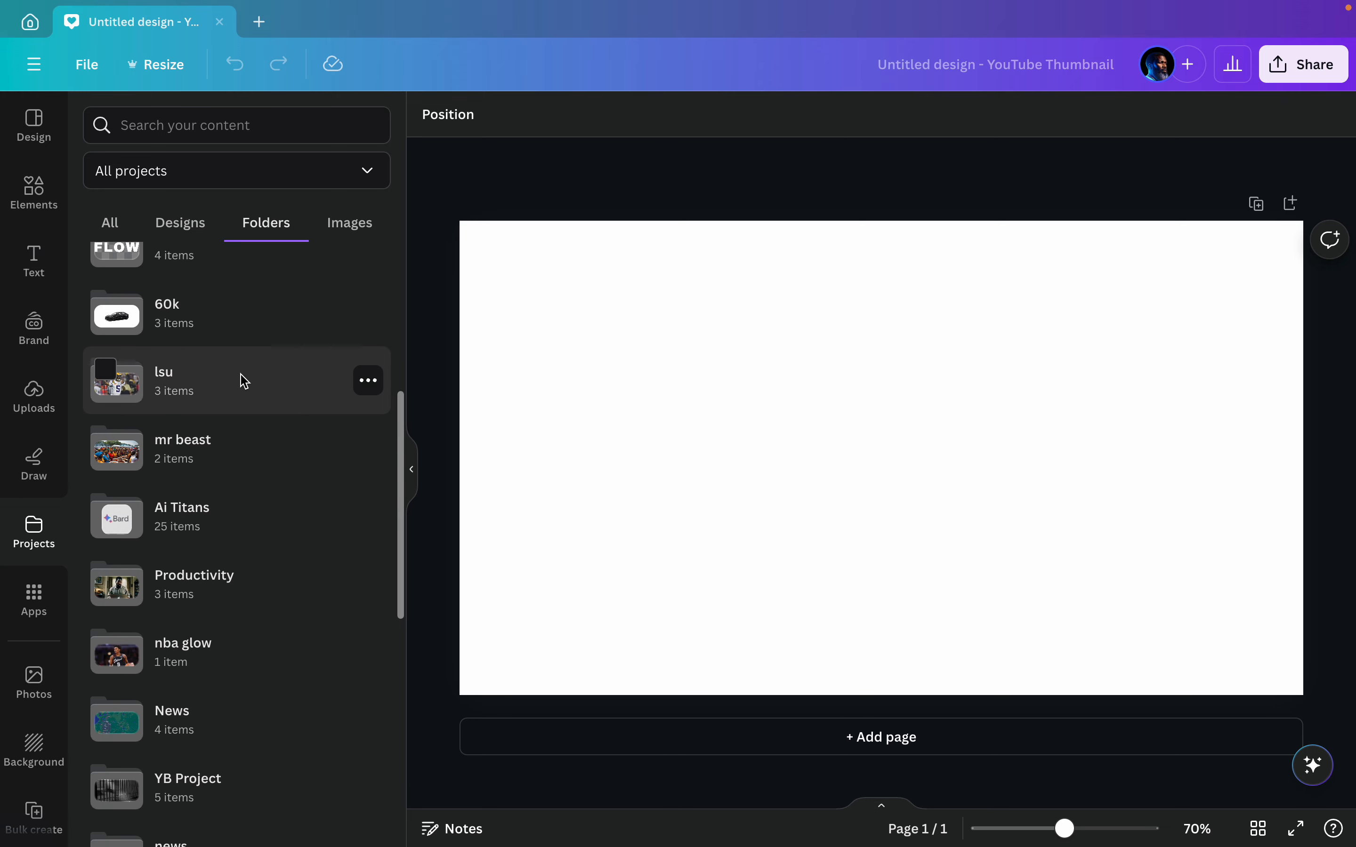
click(242, 379)
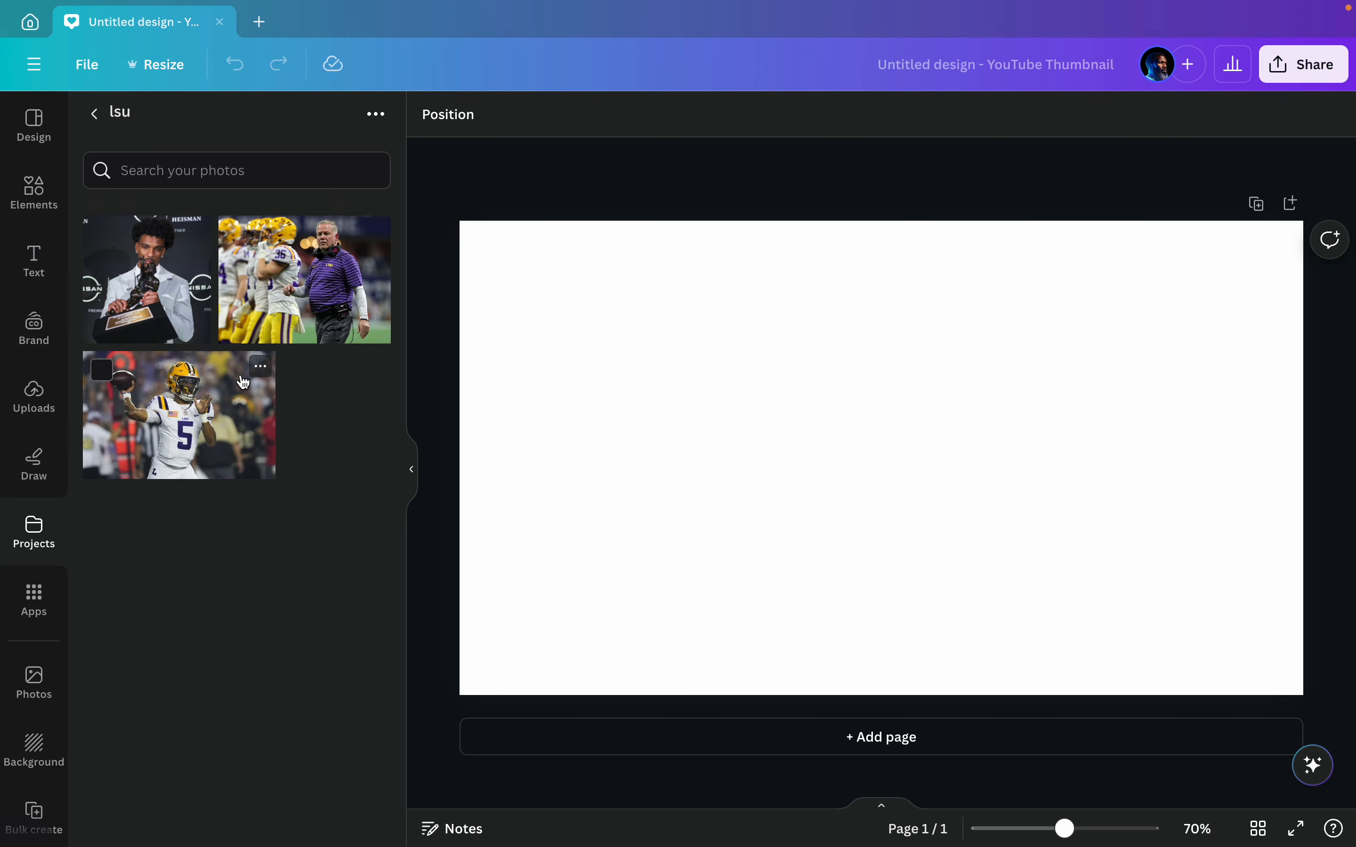
Step: Place the coach, trophy and number 5 quarterback photos from the lsu folder on the page, spread apart
click(279, 285)
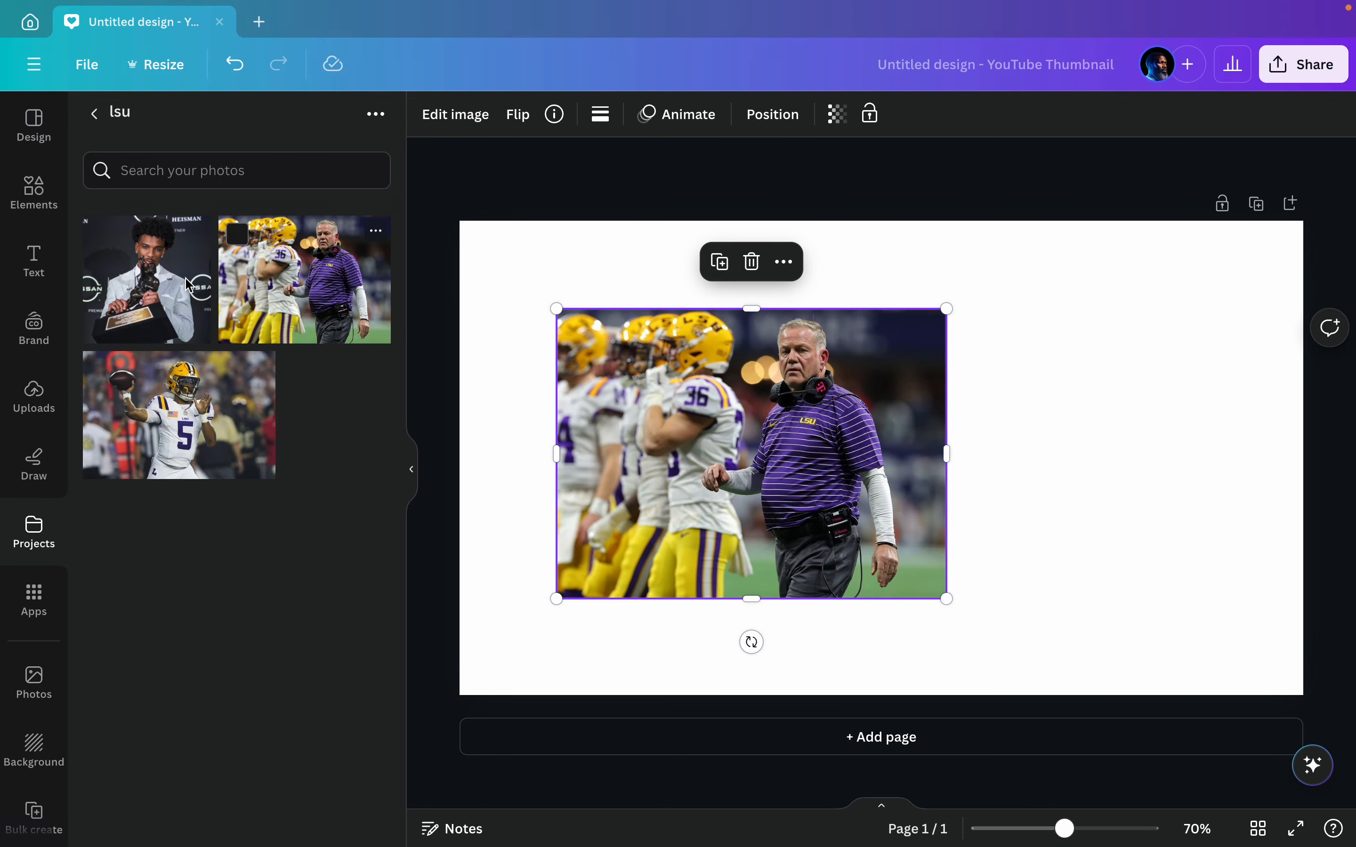
drag(188, 285, 1042, 365)
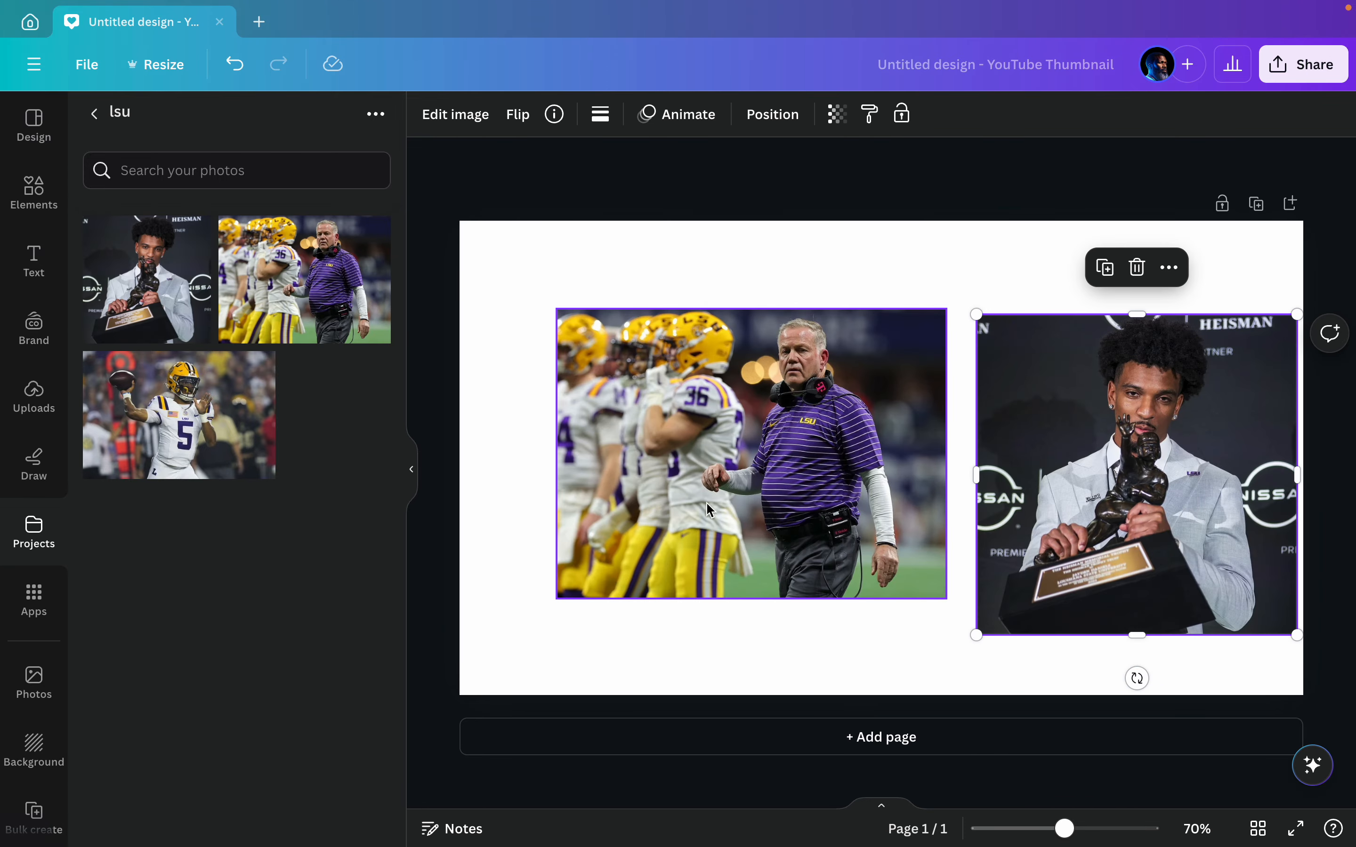
drag(710, 510, 687, 415)
drag(262, 472, 669, 557)
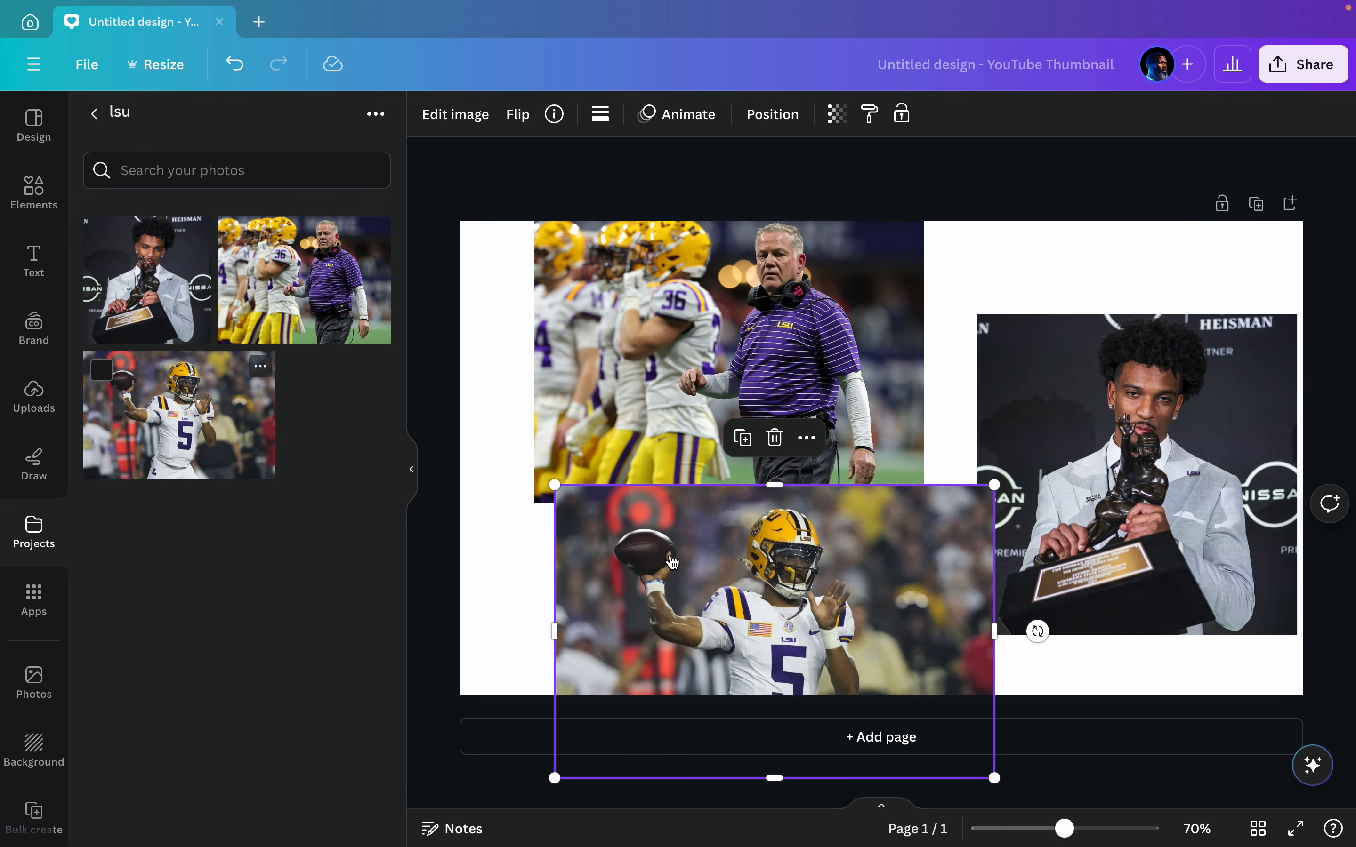
Step: Add a second blank page and reorder the pages so the blank one comes before the photo page
click(410, 477)
click(1176, 173)
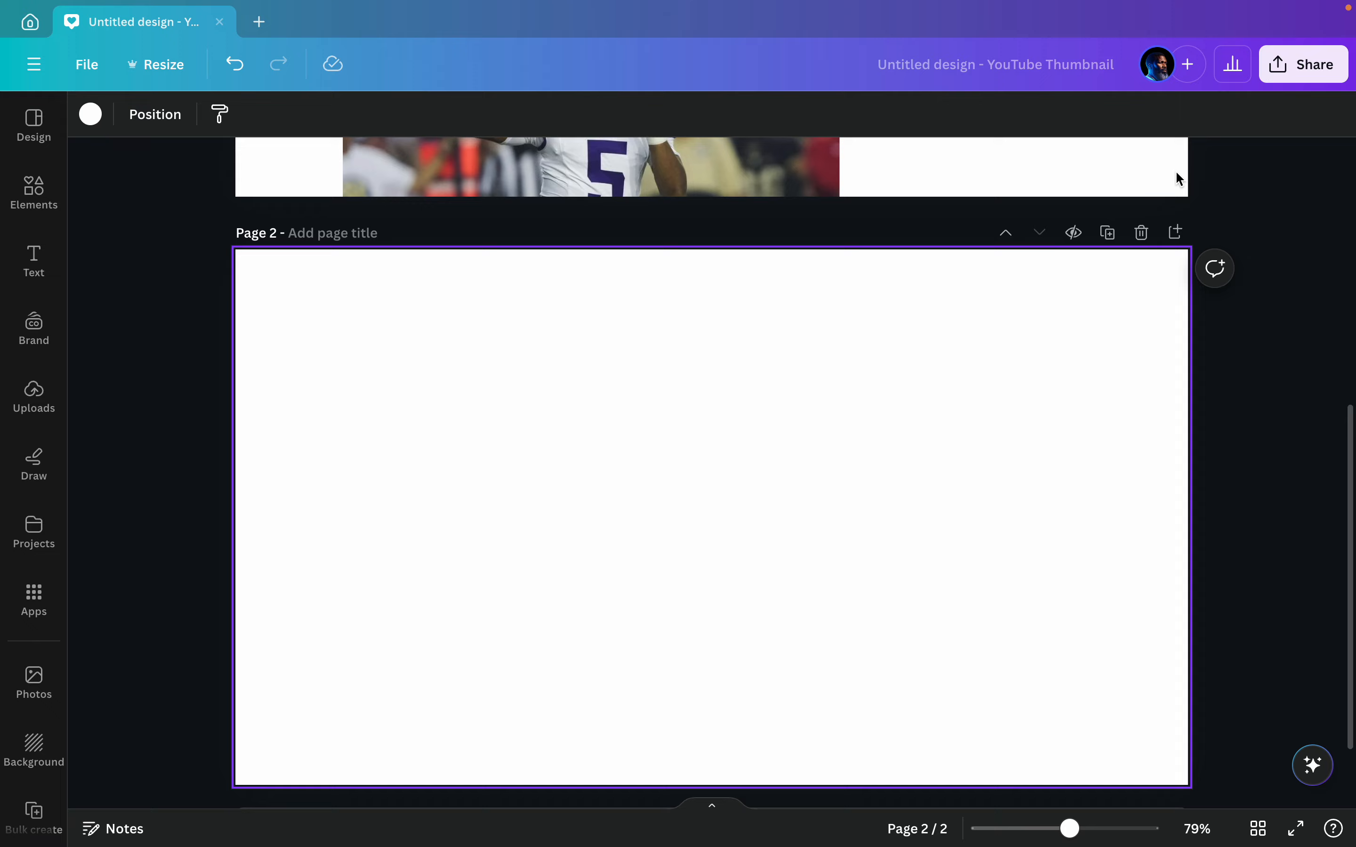
scroll(1175, 175, up, 10)
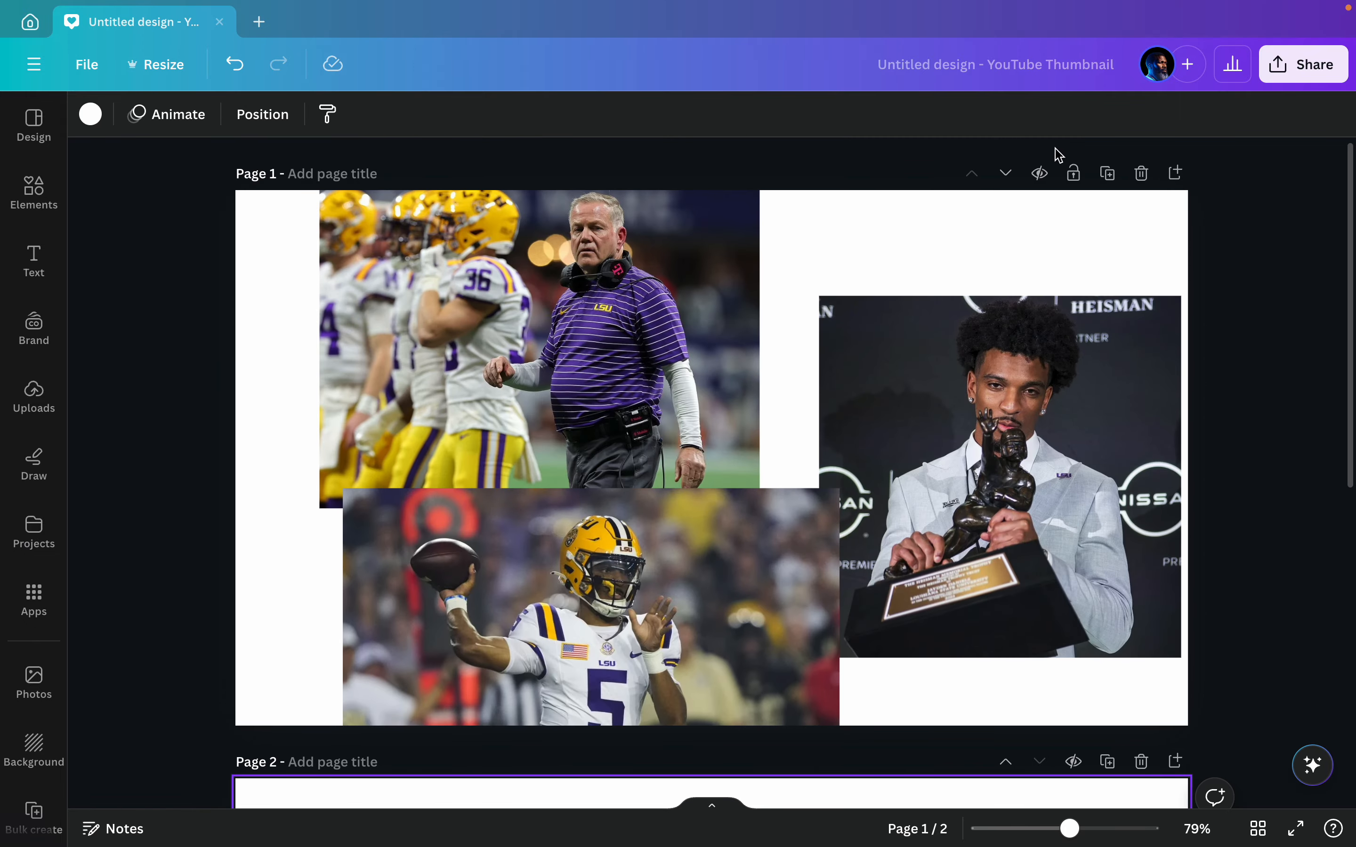
click(1006, 174)
scroll(838, 174, up, 5)
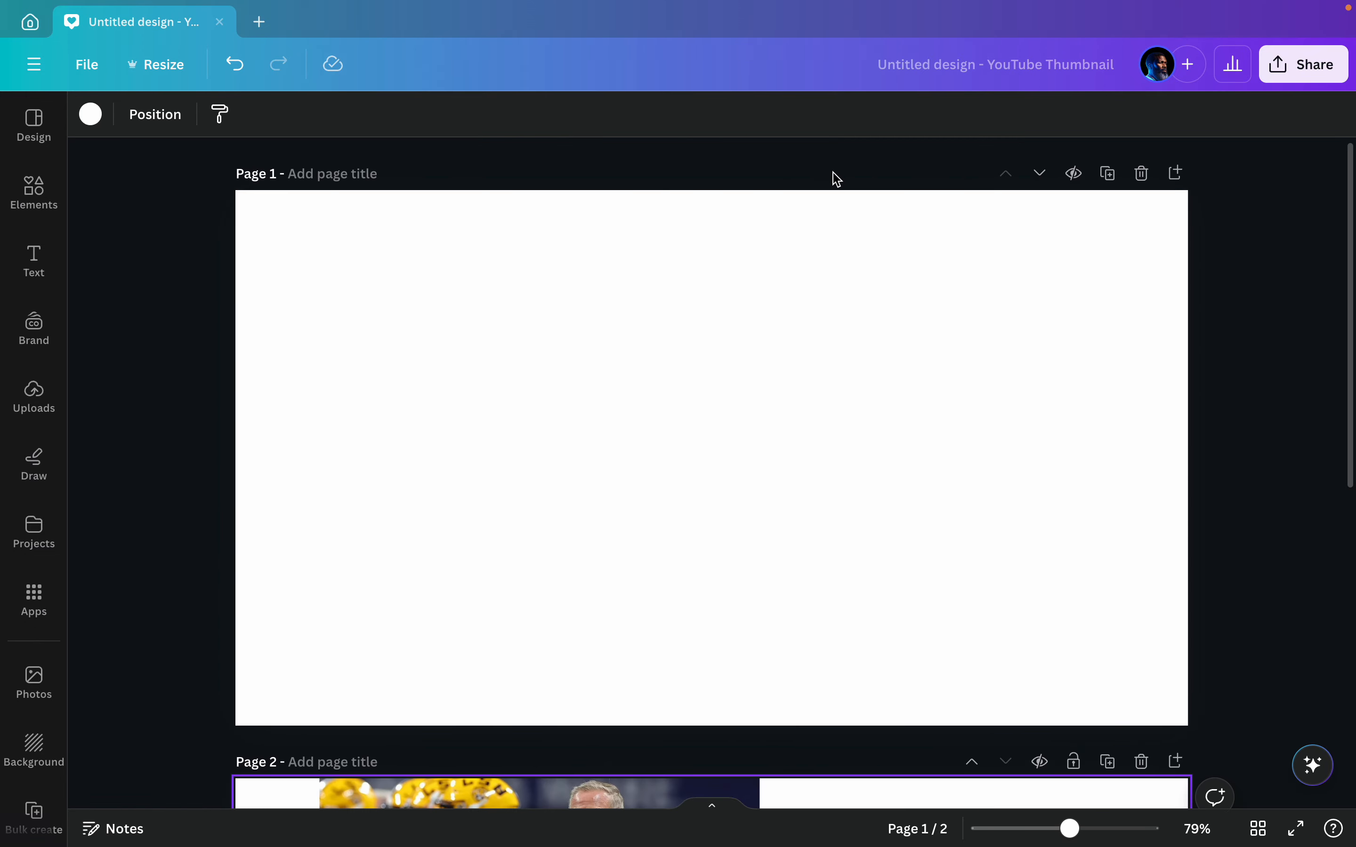
Step: Set the background of the blank first page to black from the brand colors
click(676, 346)
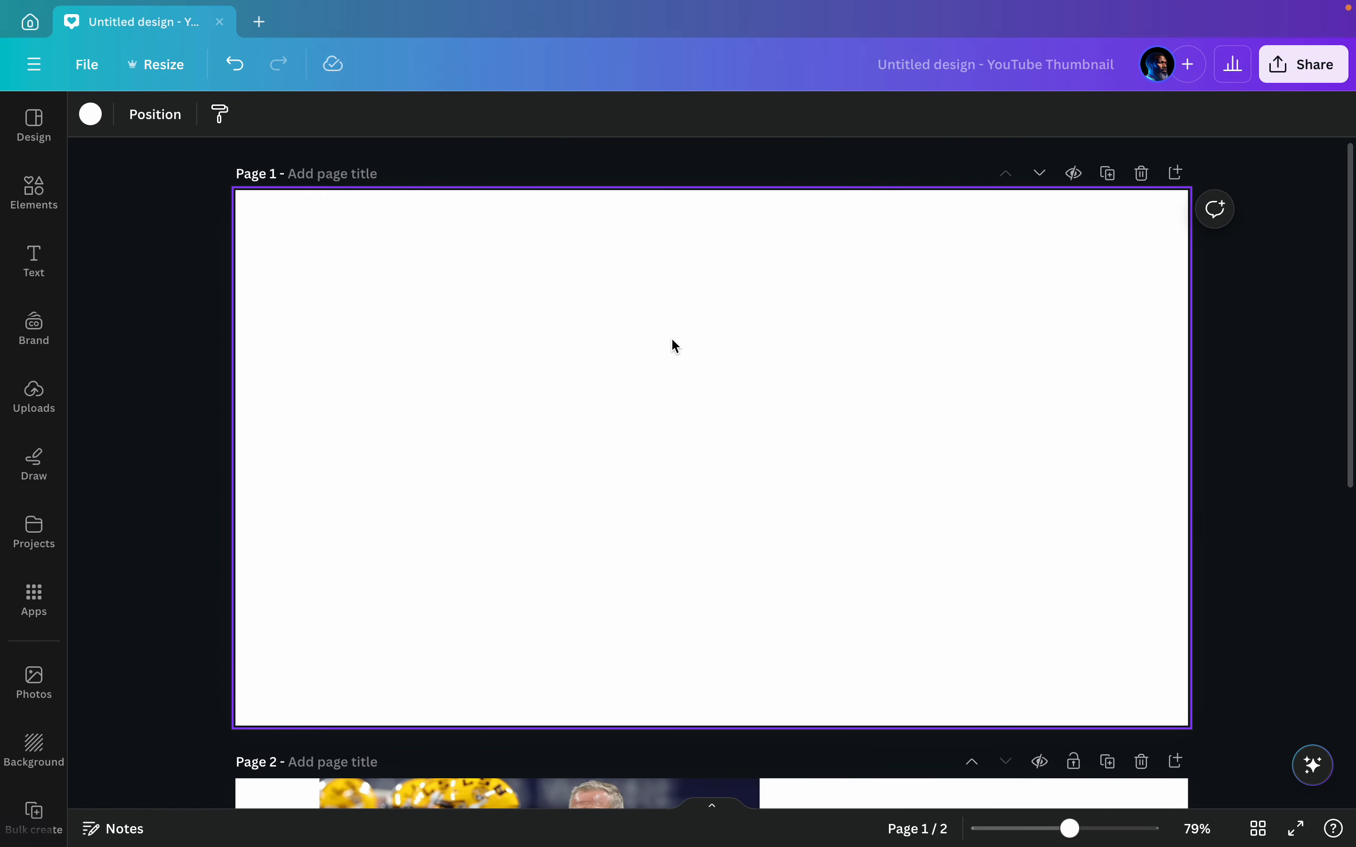
click(89, 115)
click(211, 377)
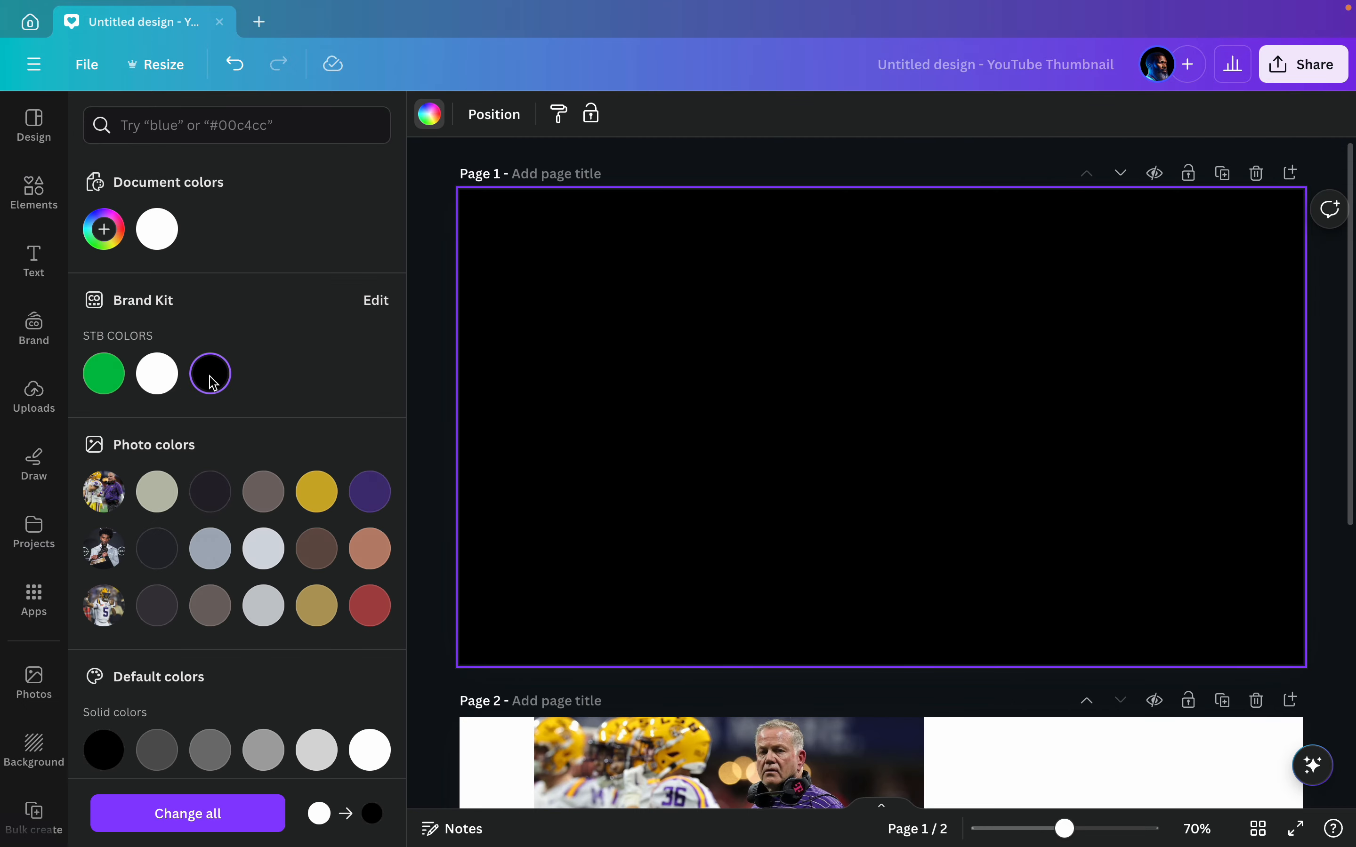
Step: Move the trophy photo from page 2 onto the black page 1
scroll(544, 420, down, 5)
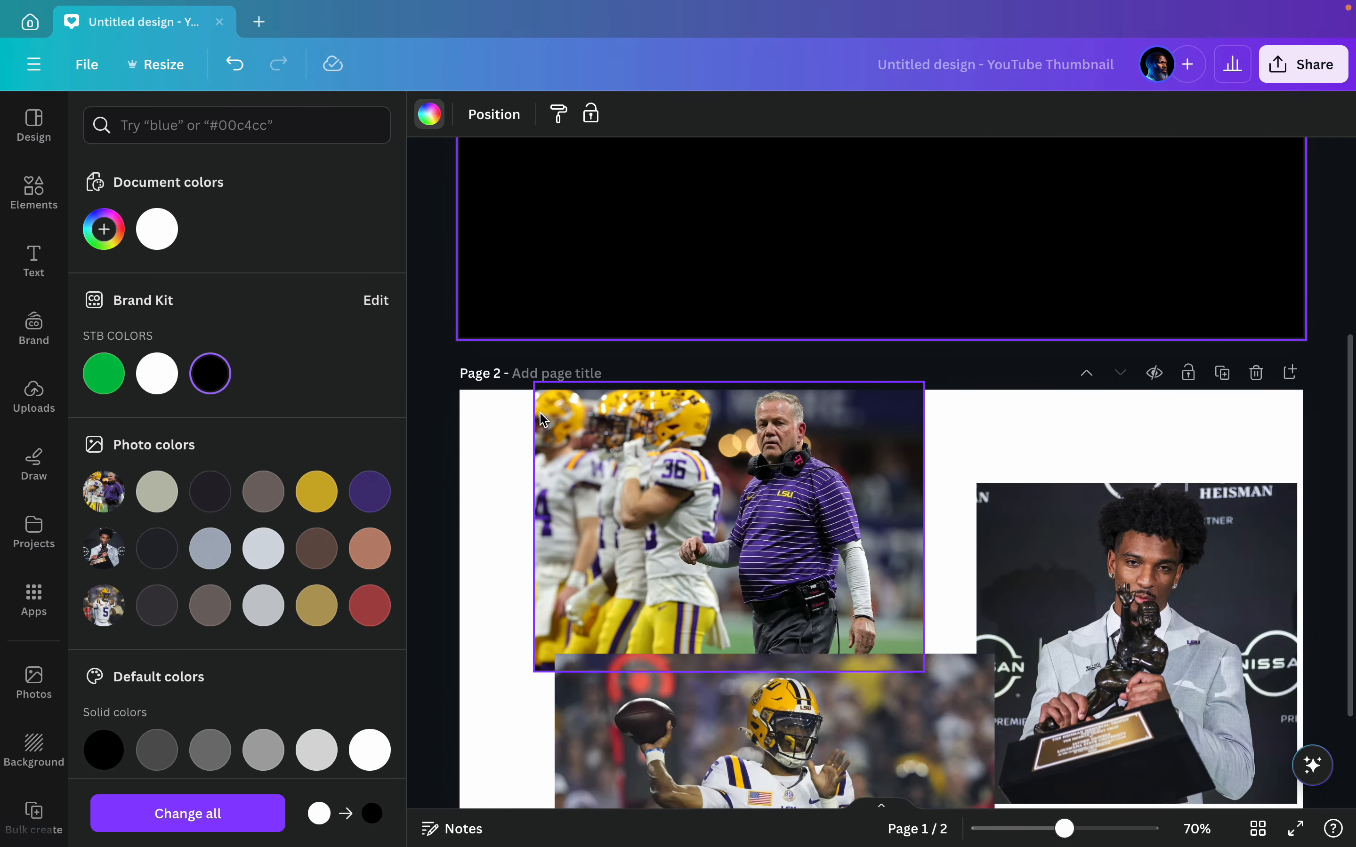
click(1189, 720)
drag(1189, 721, 998, 127)
scroll(978, 174, up, 5)
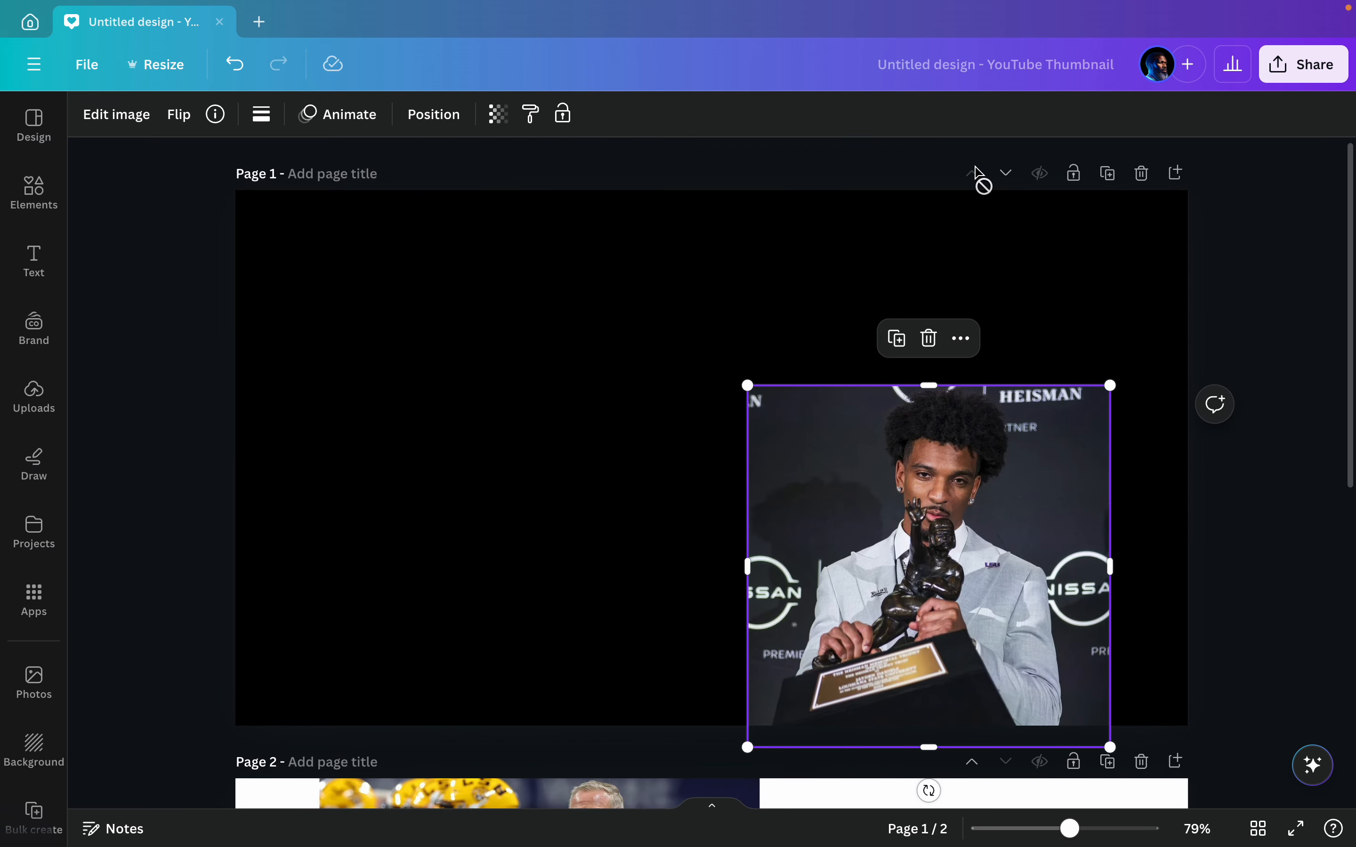
Step: Enlarge the trophy photo to the full page height and position it partly past the page's right edge
drag(928, 544, 1012, 349)
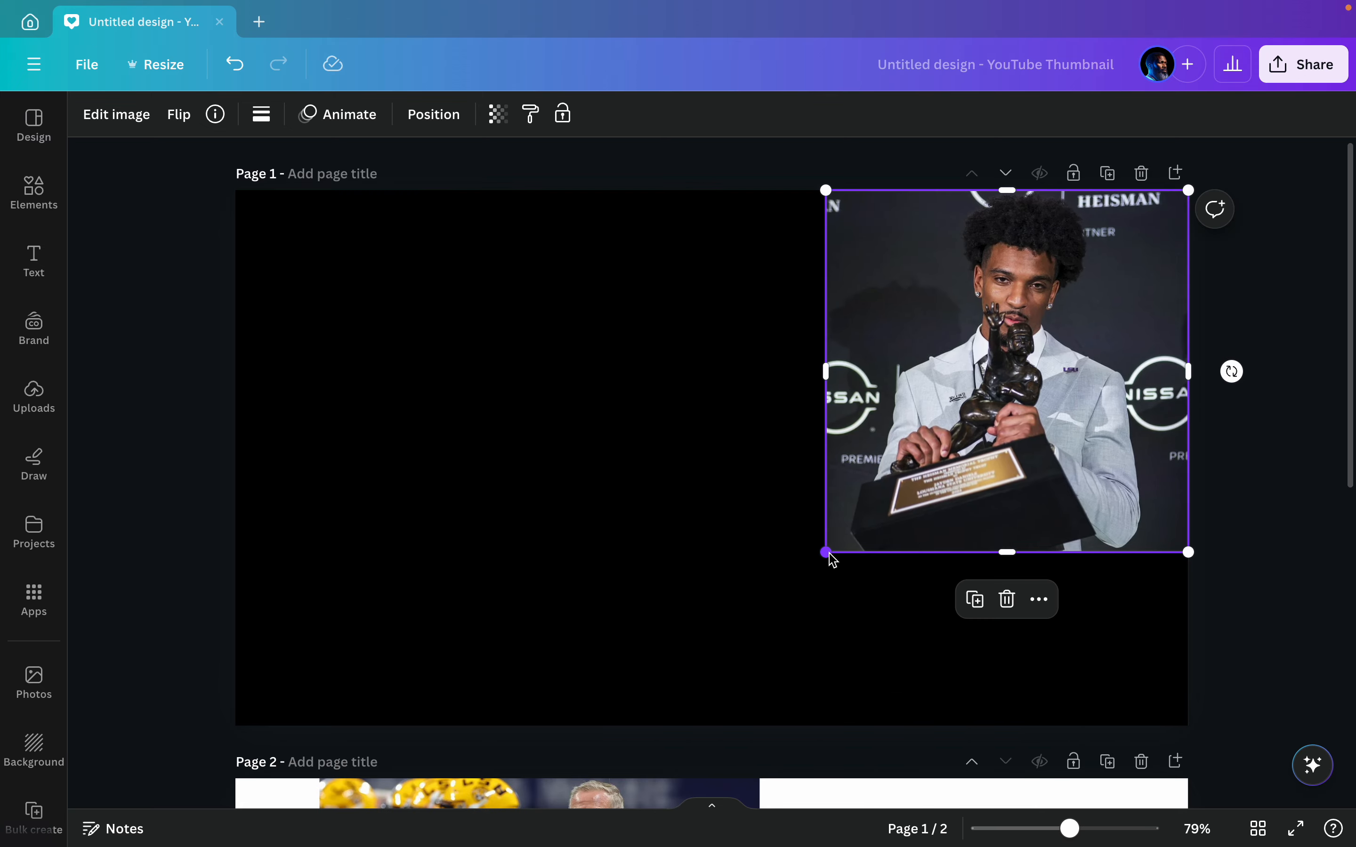
drag(825, 553, 645, 729)
drag(786, 605, 893, 602)
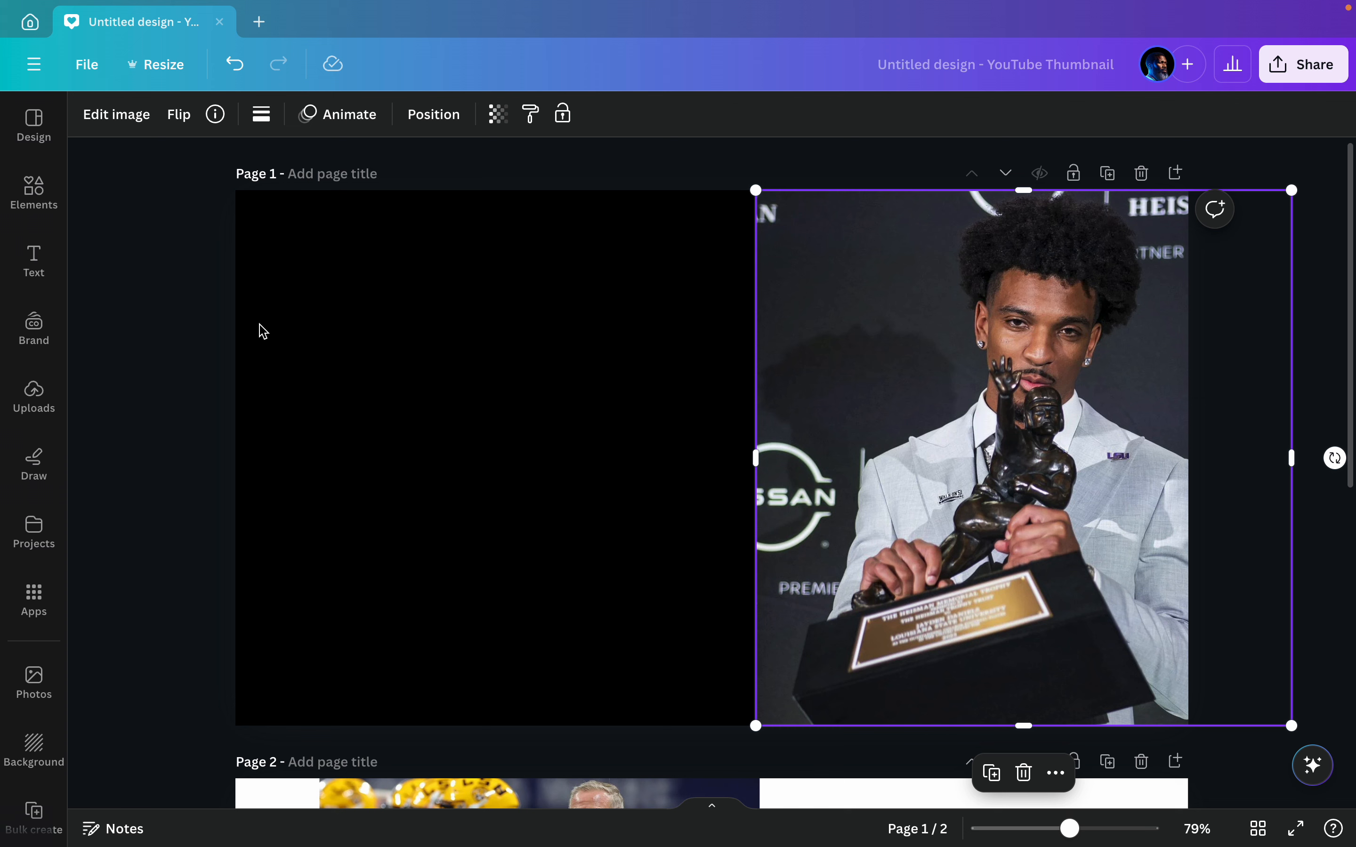
Step: Add the gold-to-black gradient image from the Starred folder to page 1
click(34, 533)
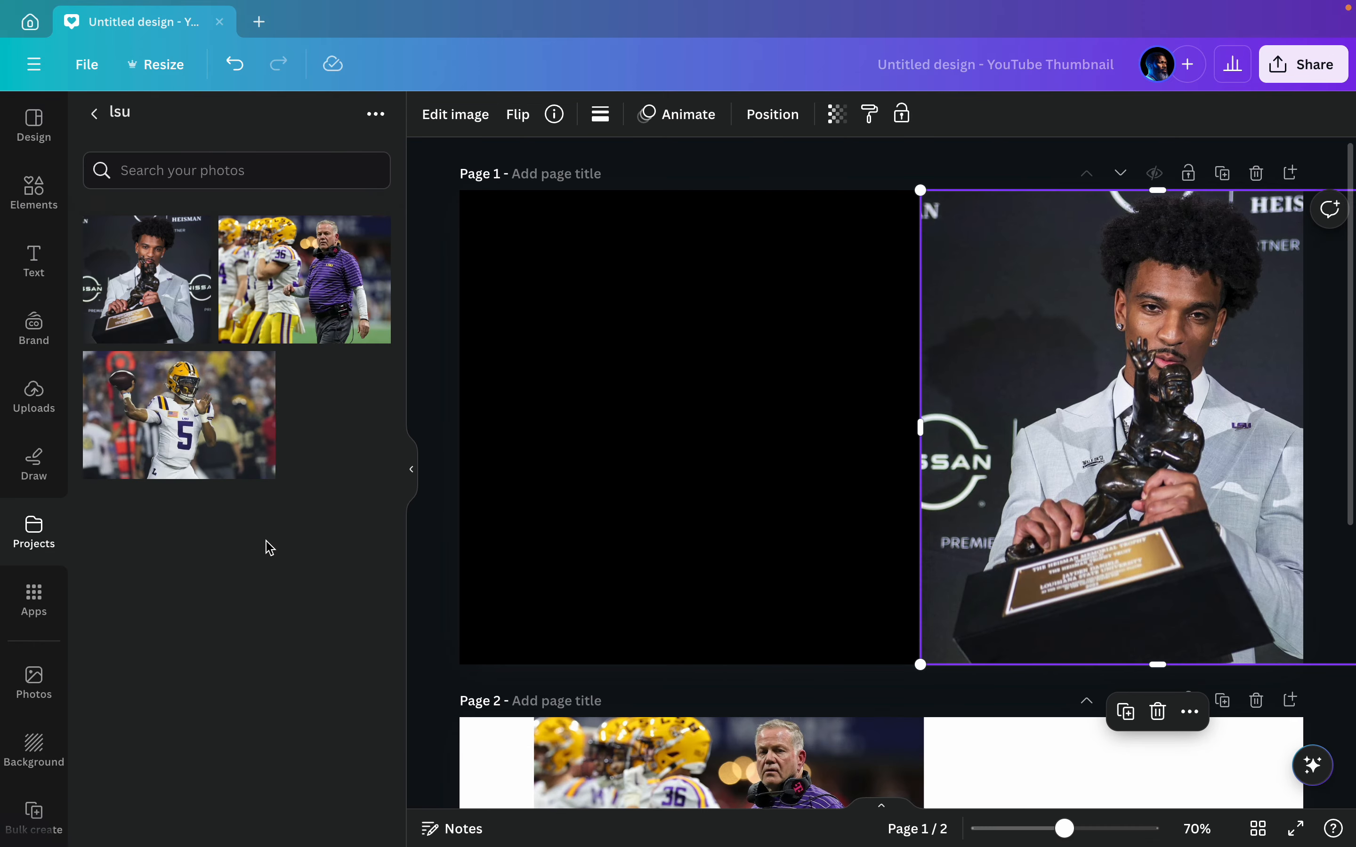
click(95, 114)
scroll(166, 354, down, 6)
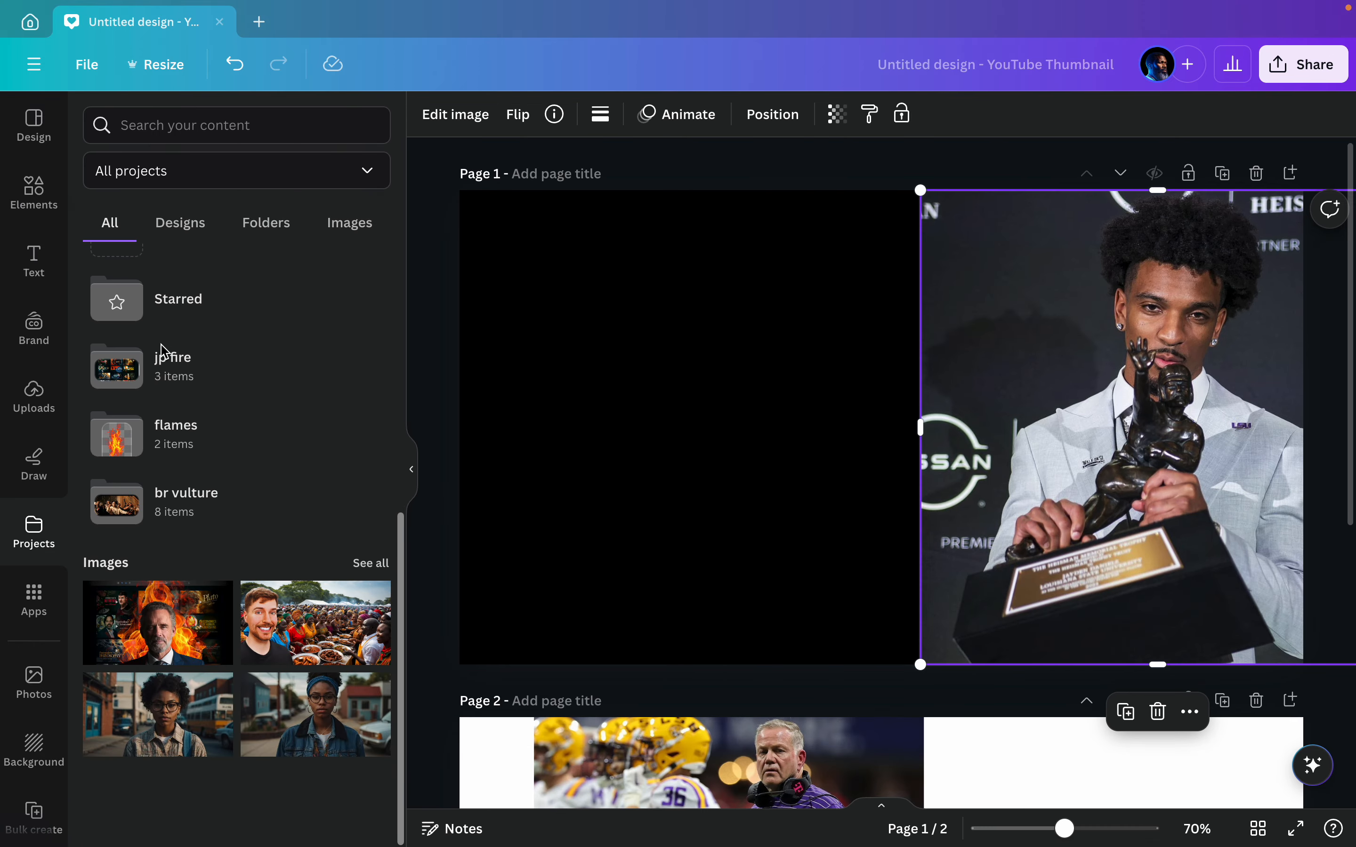
click(200, 314)
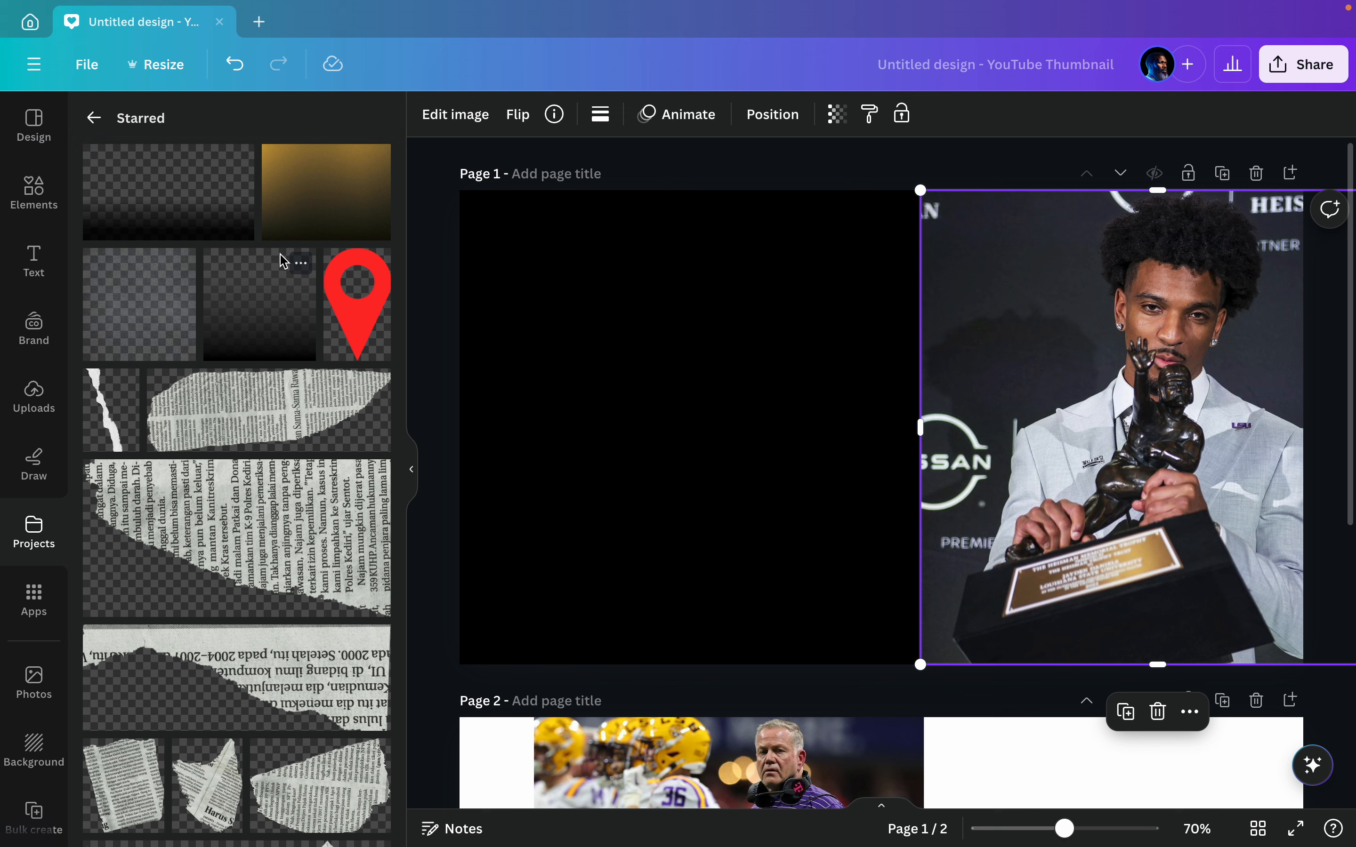
click(330, 207)
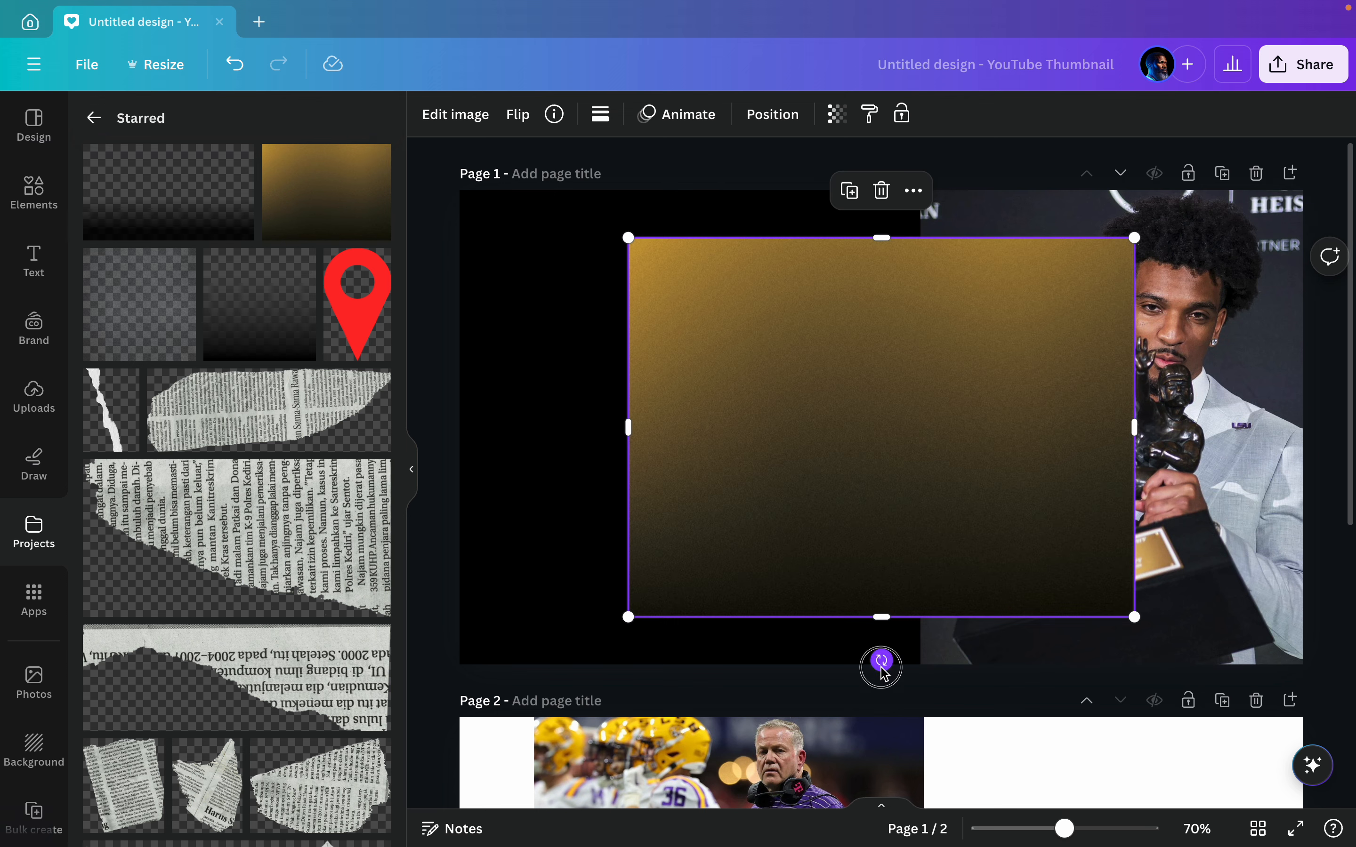
Step: Rotate the gold gradient so its gold side lies along the page's left edge and enlarge it to about 792 by 594
drag(883, 660, 755, 453)
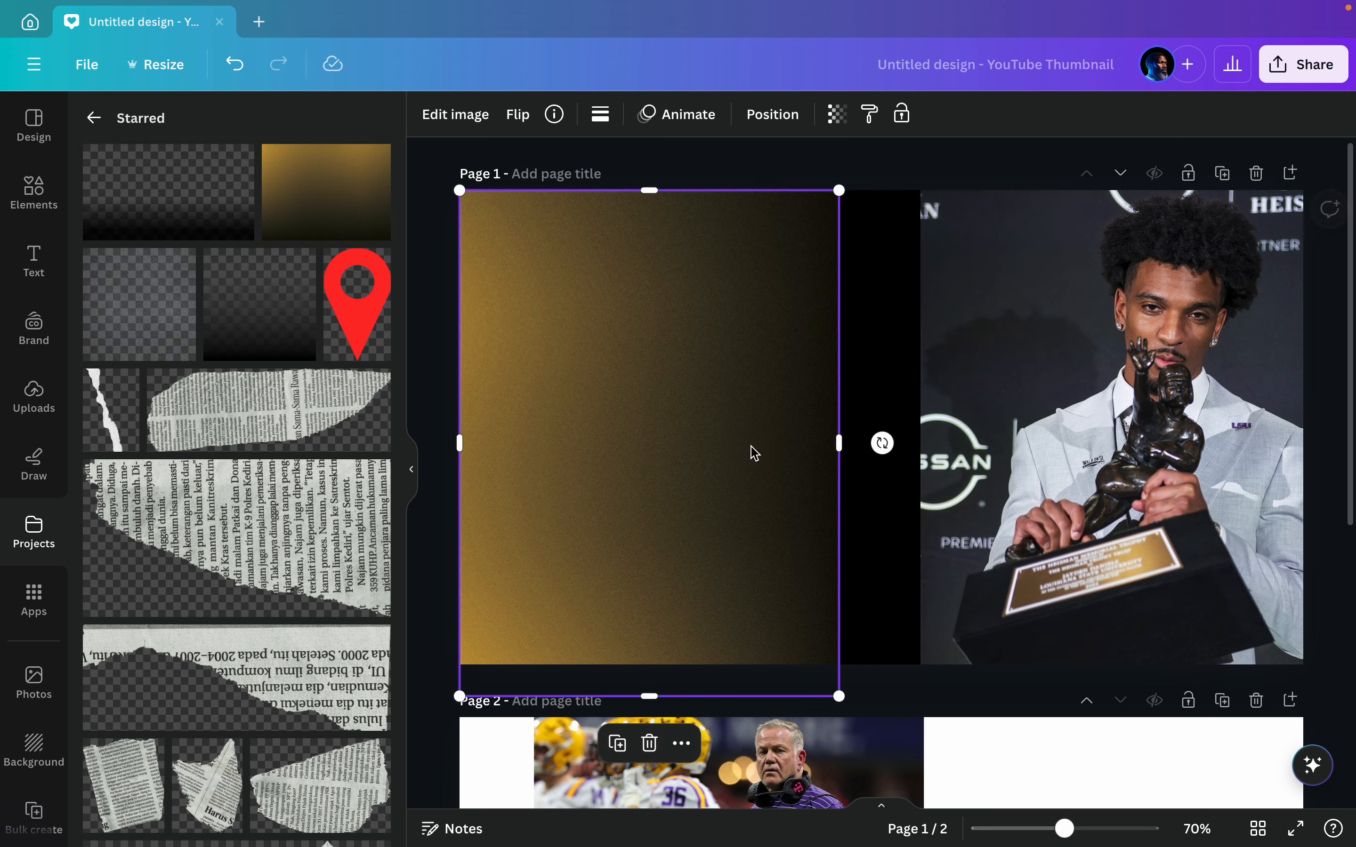
drag(842, 694, 861, 706)
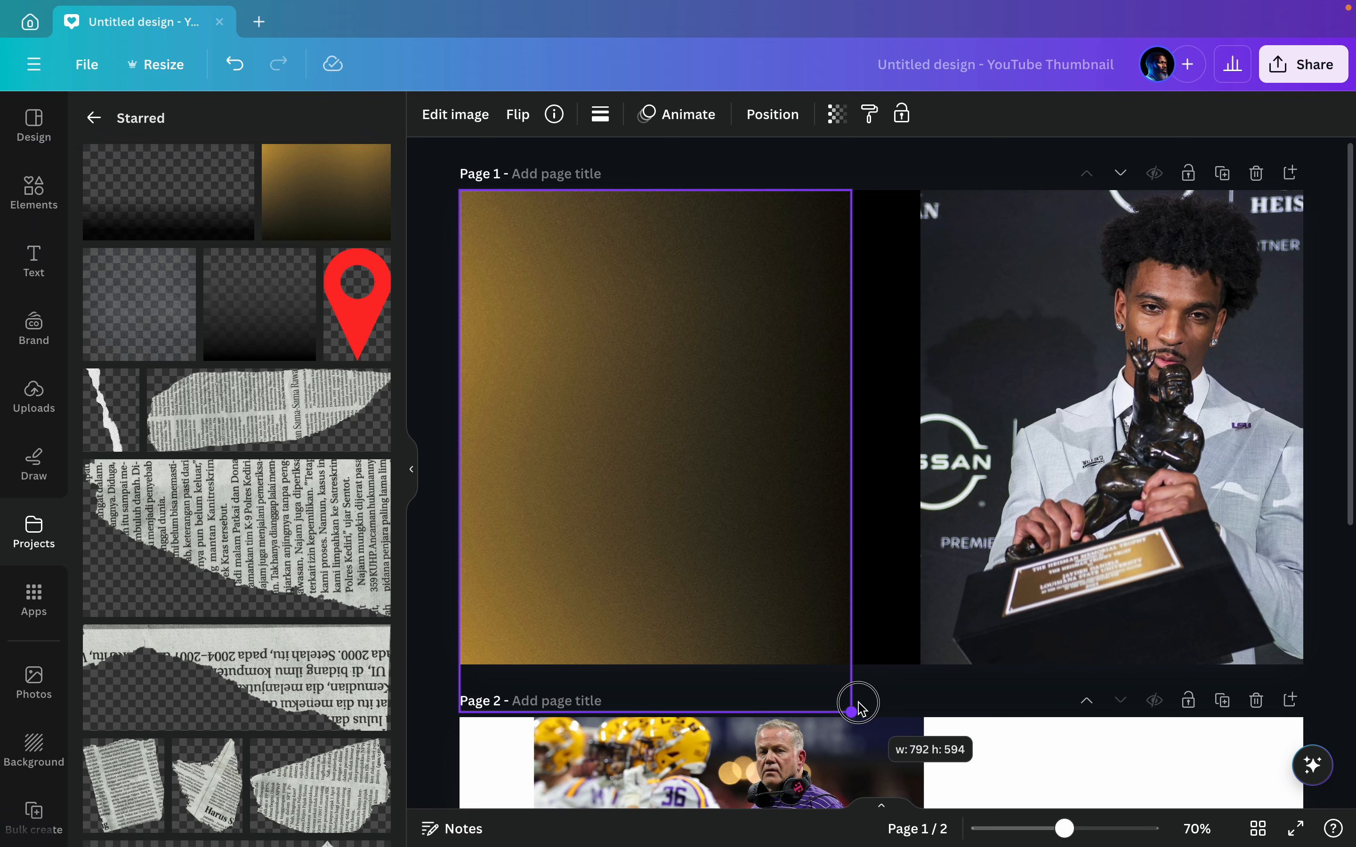
drag(861, 709, 860, 708)
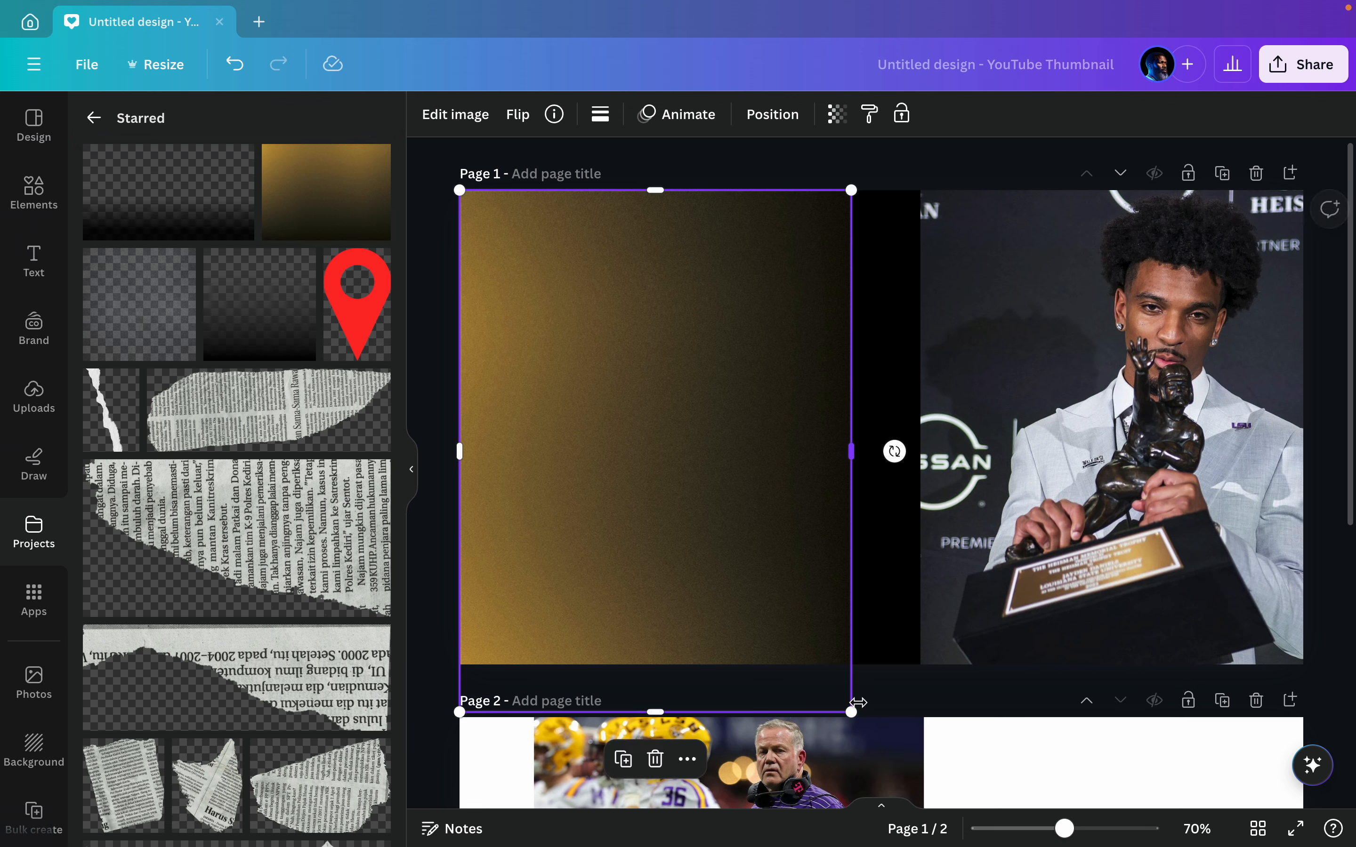
click(439, 207)
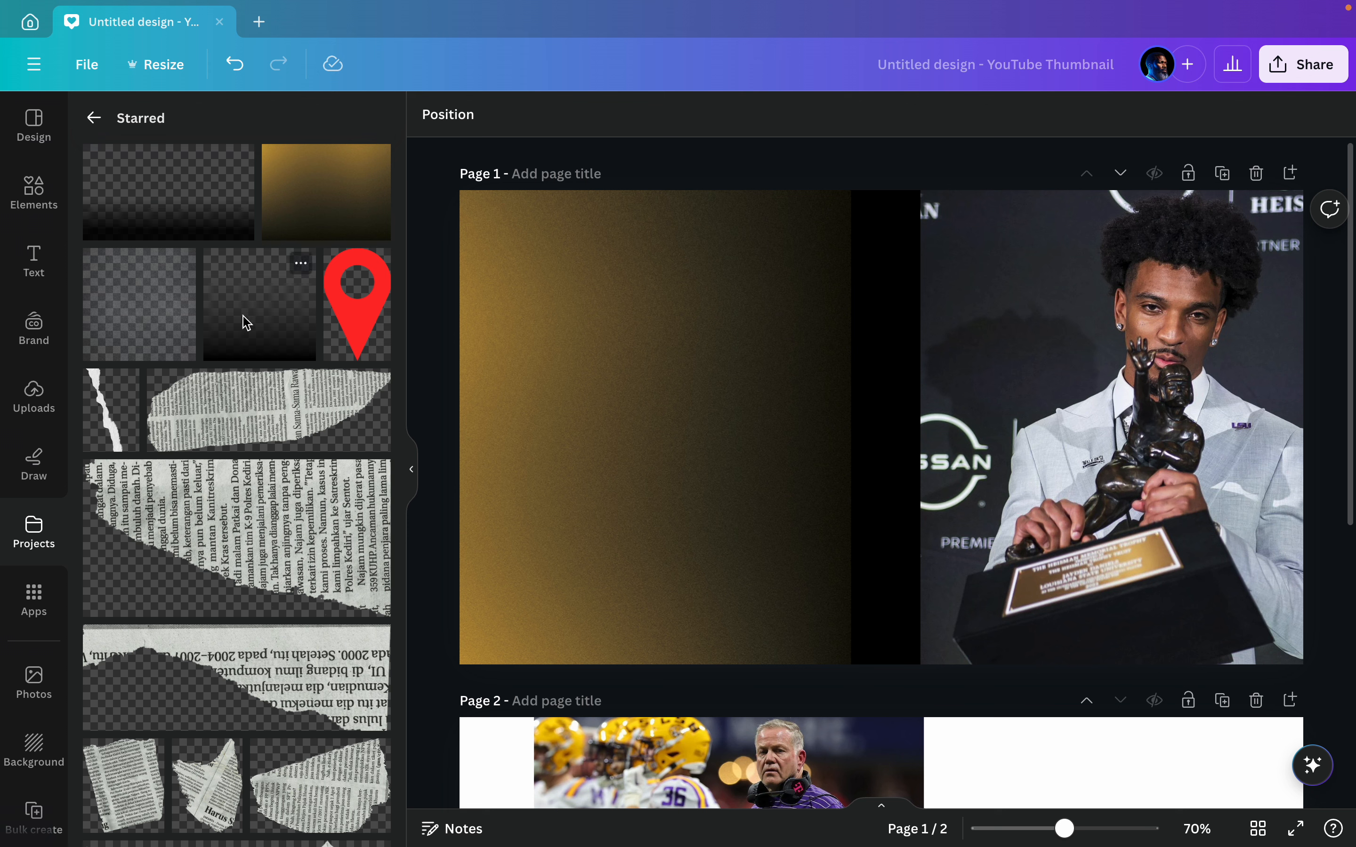
Step: Add the square starred black fade gradient to page 1 and rotate it so its dark side faces right
click(266, 336)
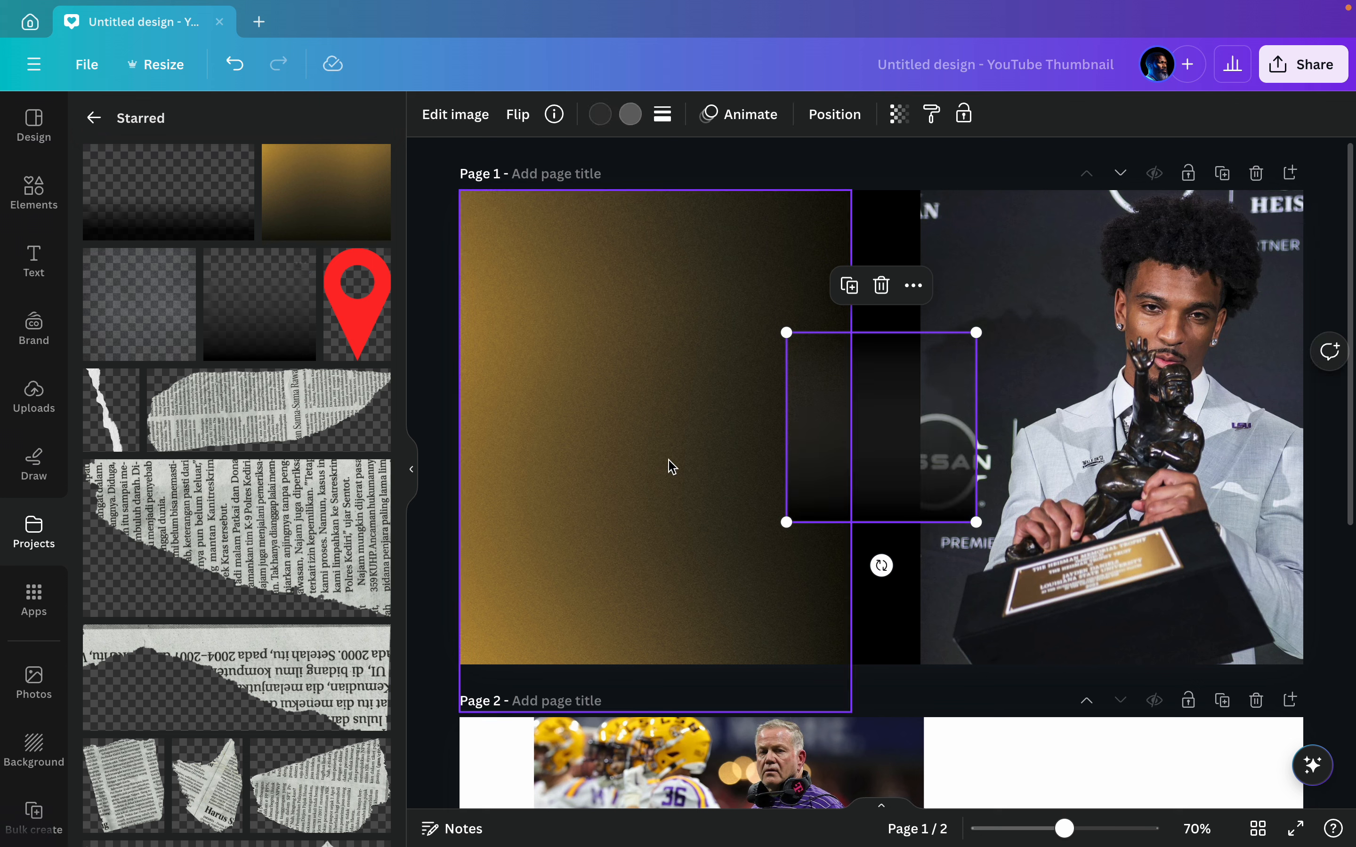
drag(878, 563, 680, 438)
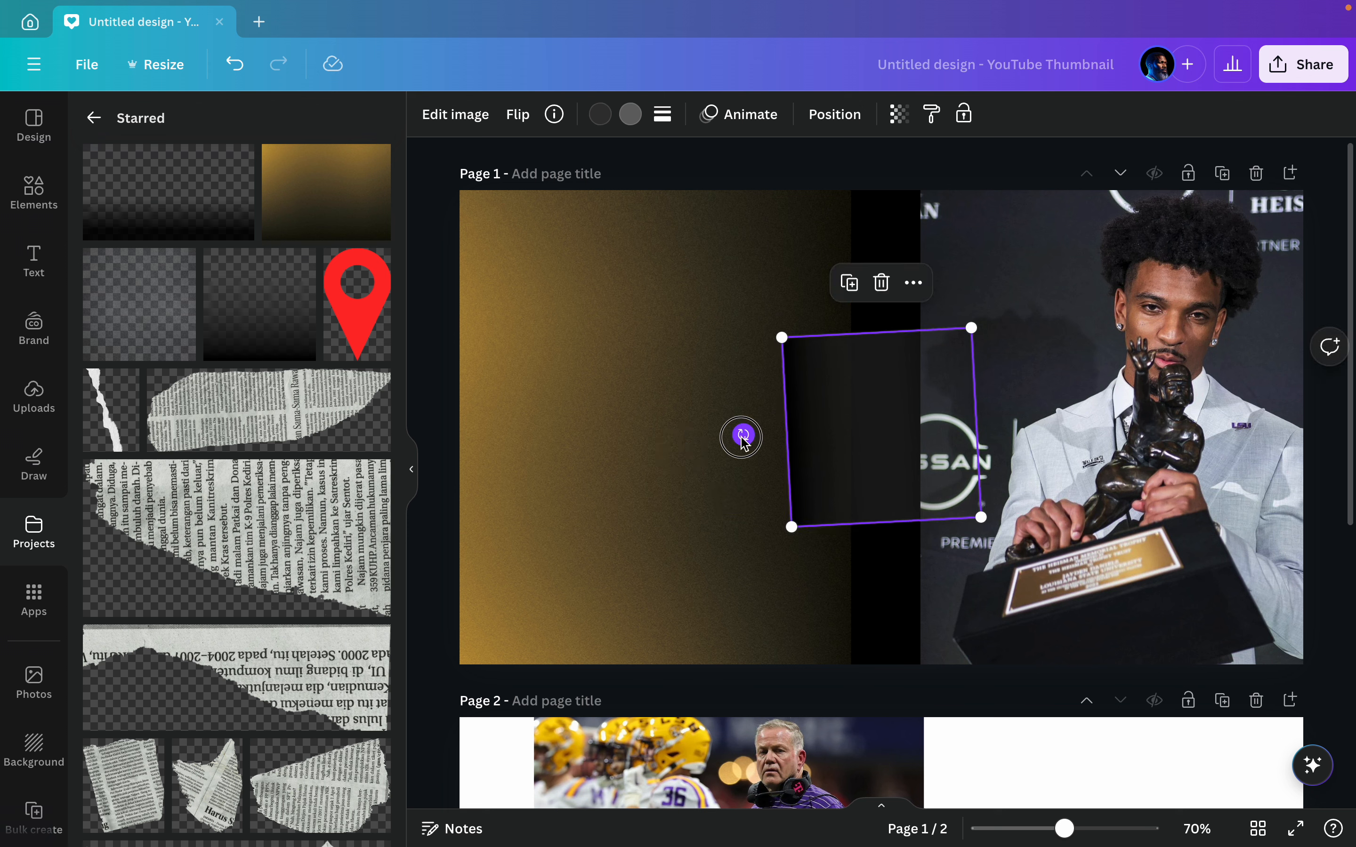
drag(741, 433, 977, 428)
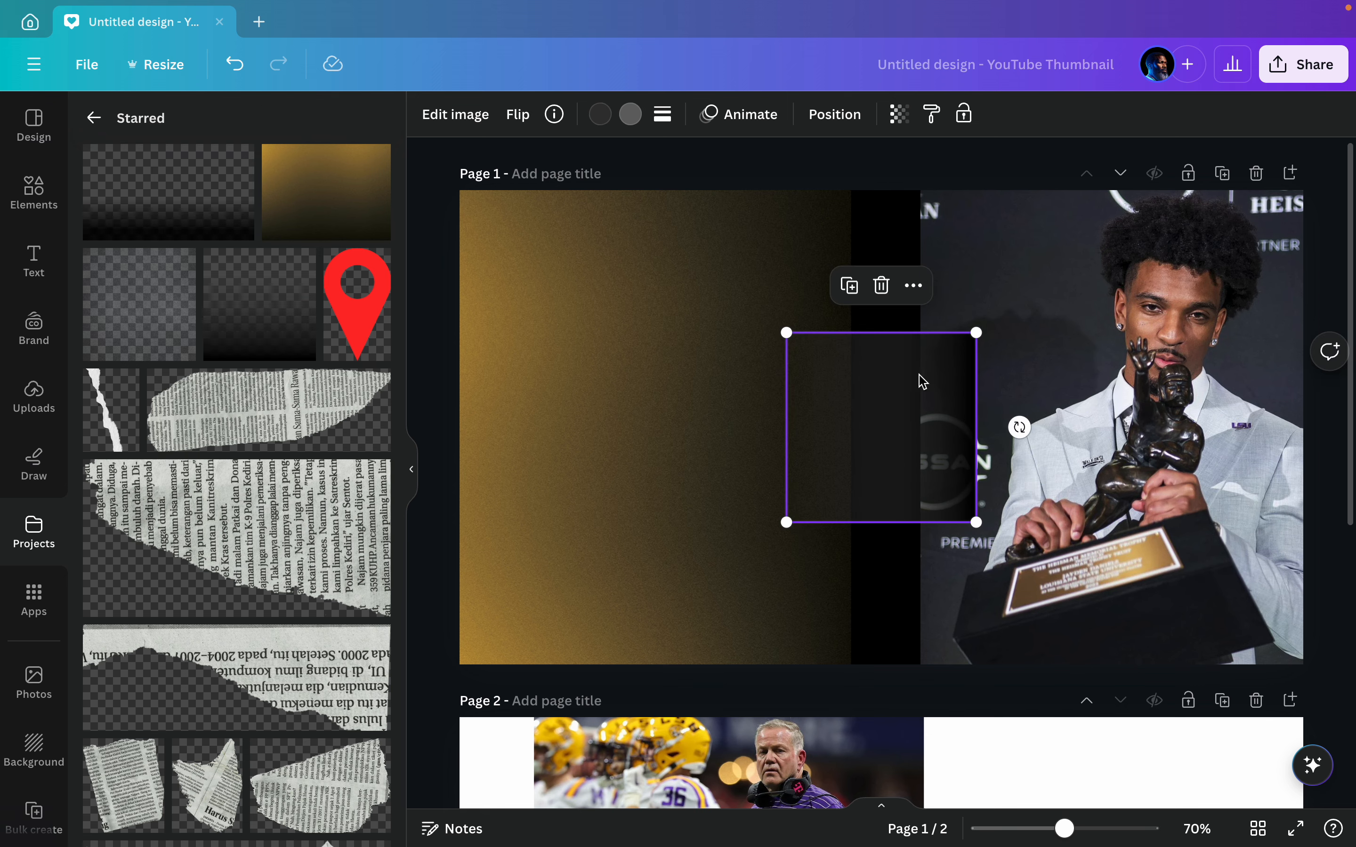
Step: Enlarge the black fade to full page height and place it over the gold gradient, its dark side against the trophy photo's left edge
drag(786, 332, 683, 229)
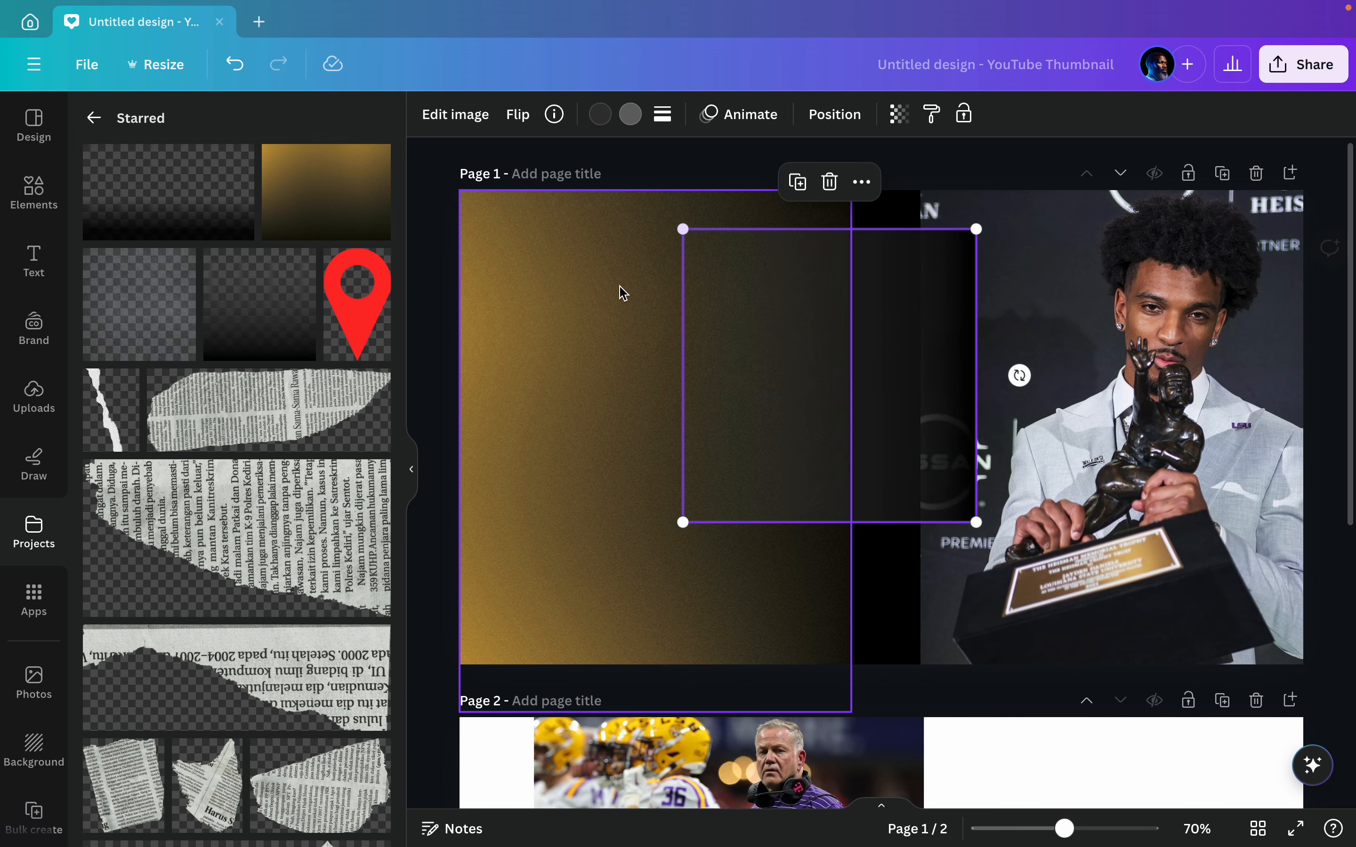
click(413, 468)
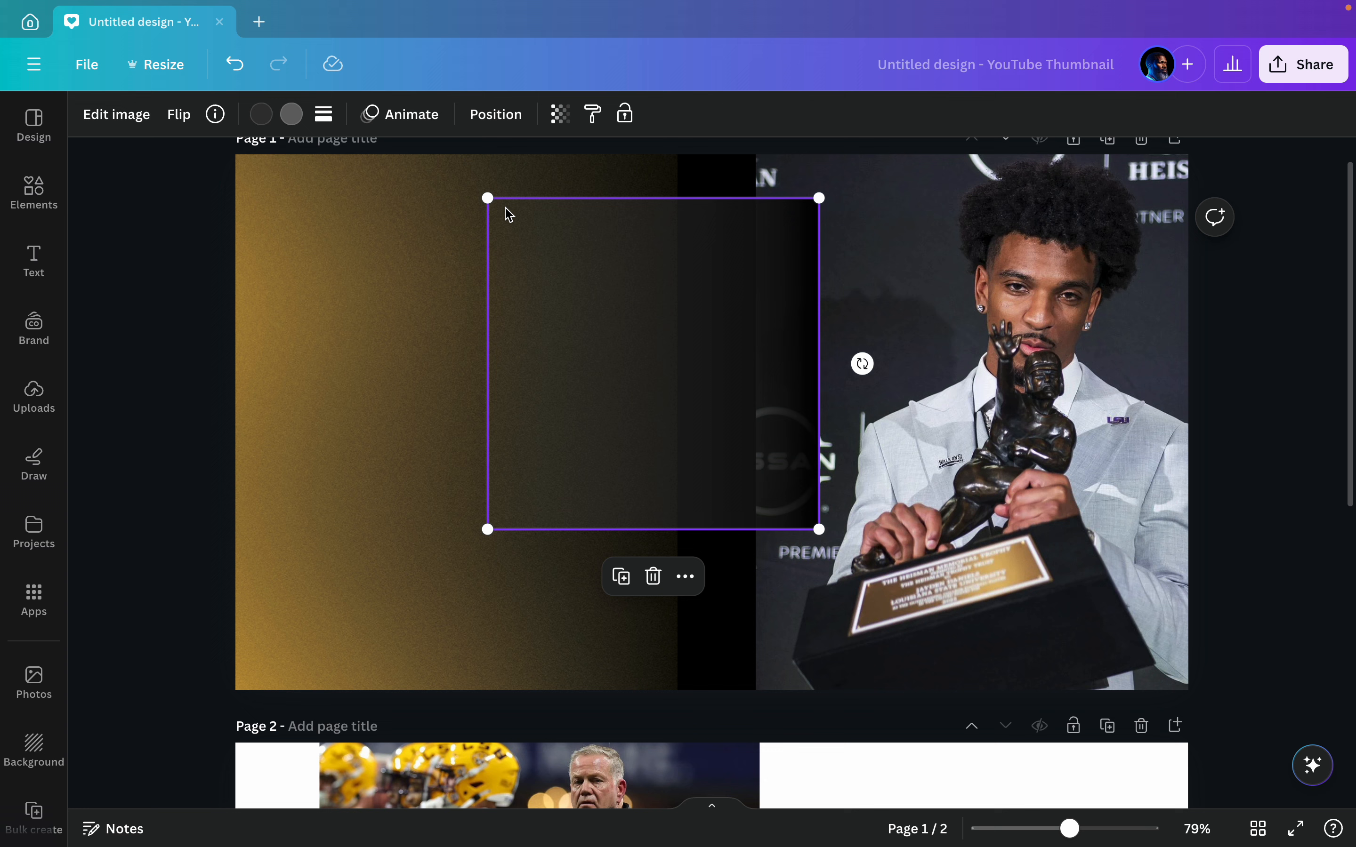
drag(492, 200, 456, 156)
drag(819, 529, 1058, 614)
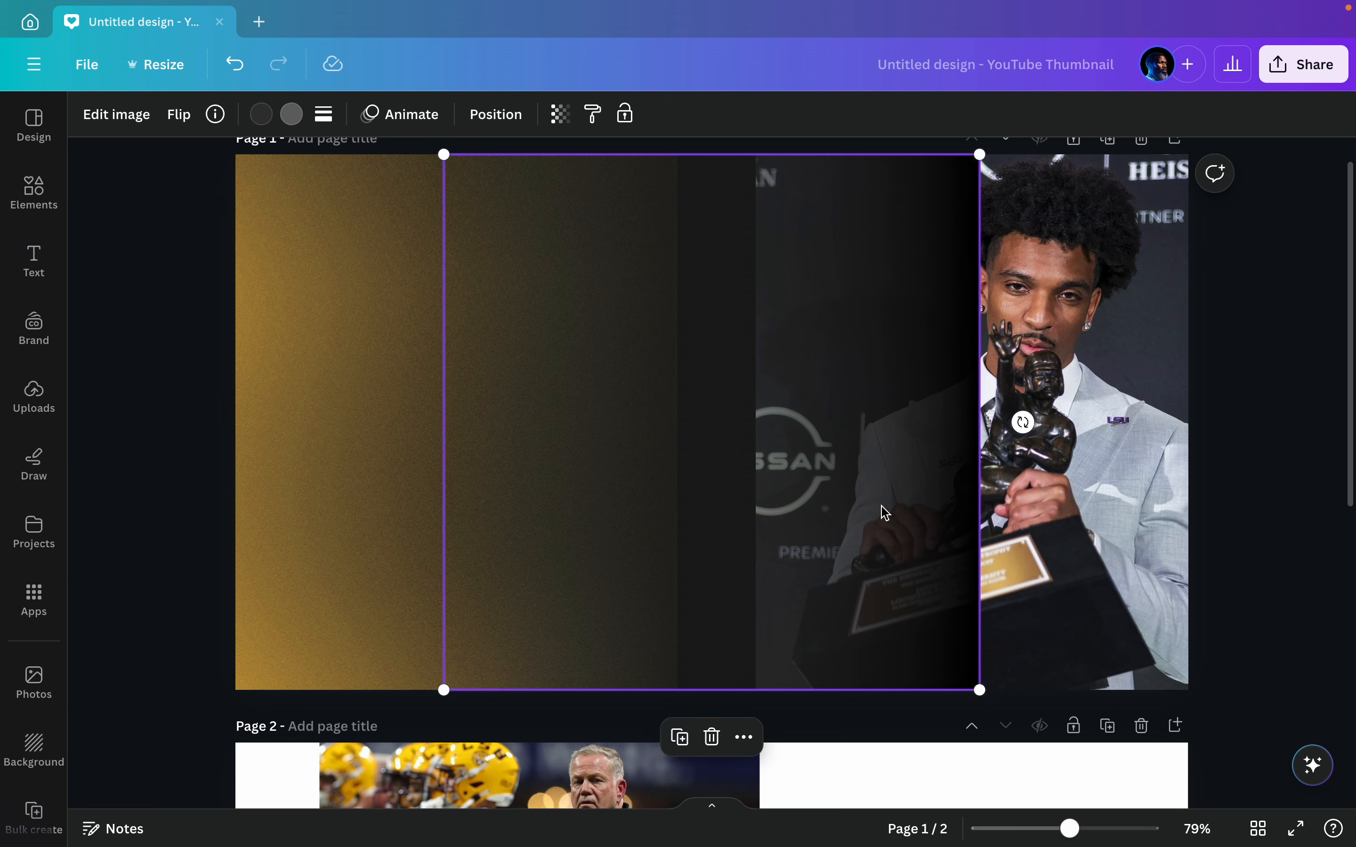
drag(880, 512, 654, 512)
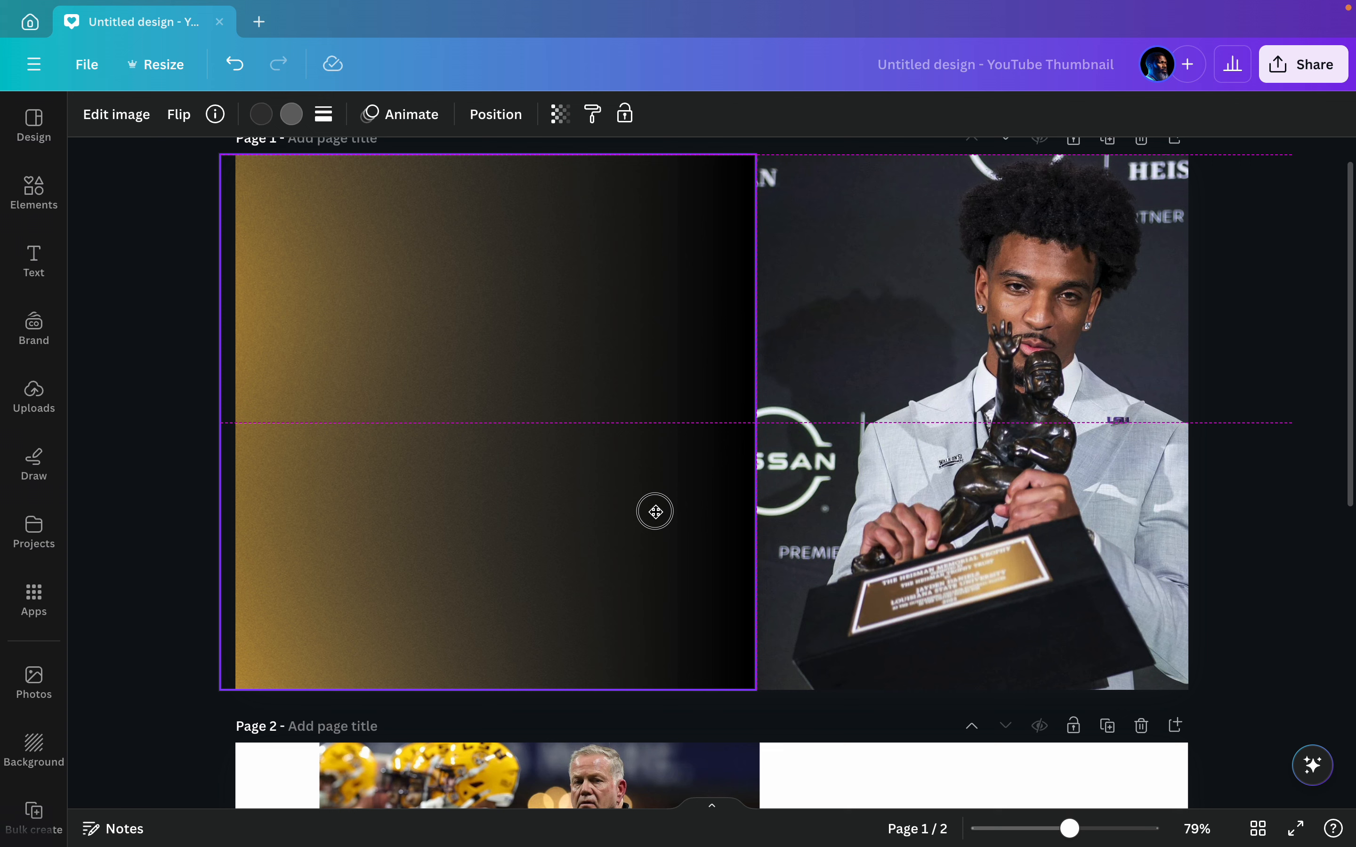
Step: Add the wide starred black fade to page 1 and rotate it so its dark side faces left
drag(655, 512, 655, 511)
click(140, 465)
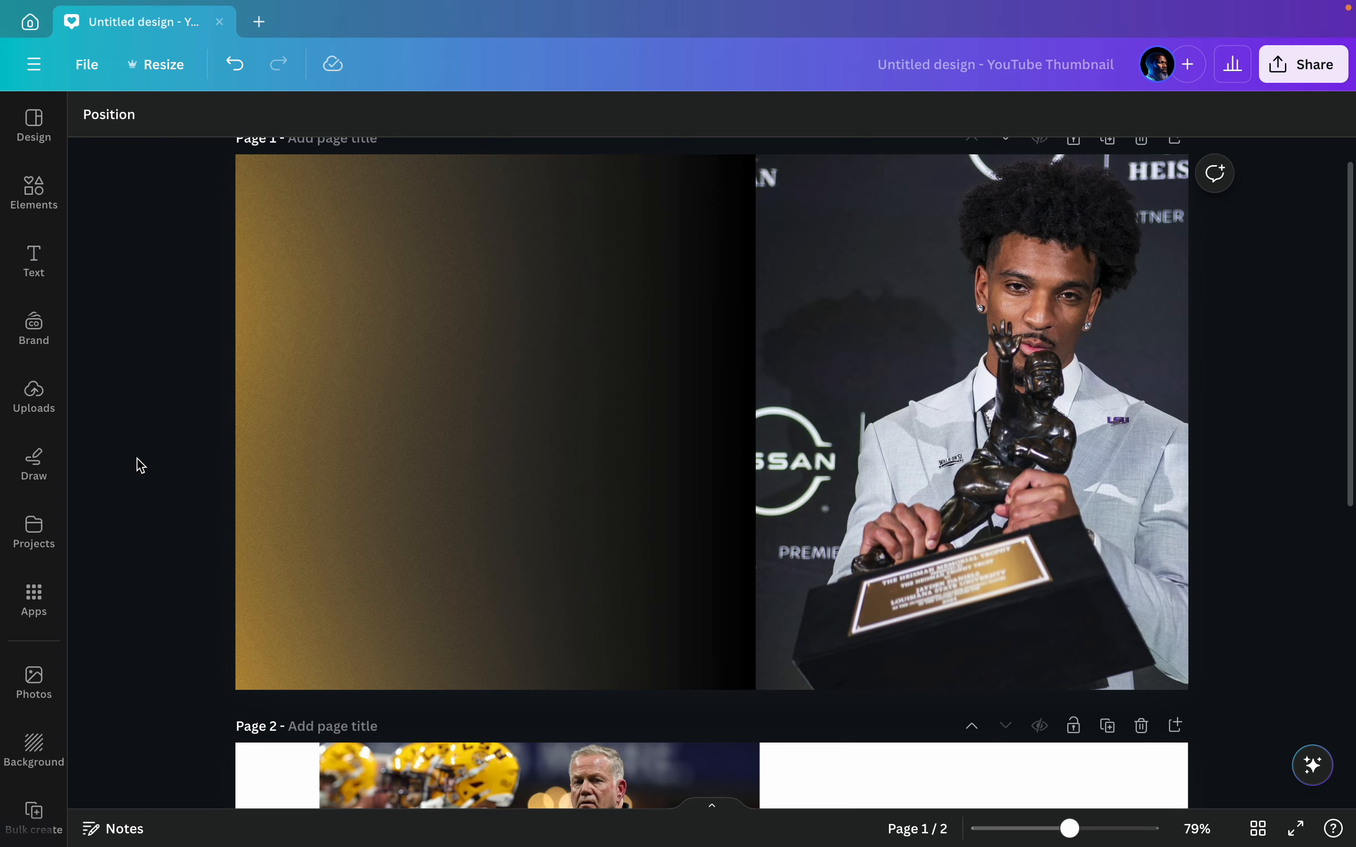
click(34, 532)
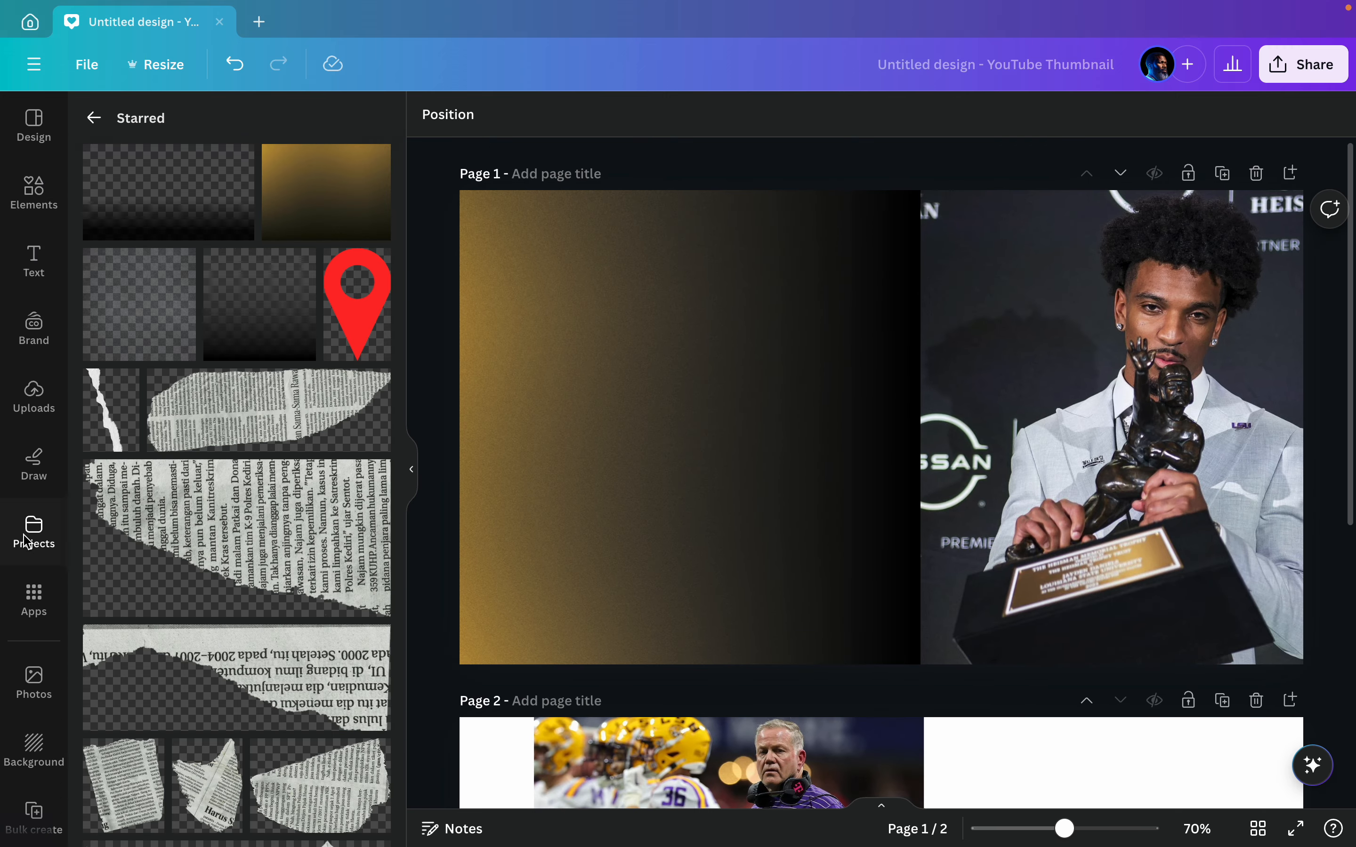
click(166, 211)
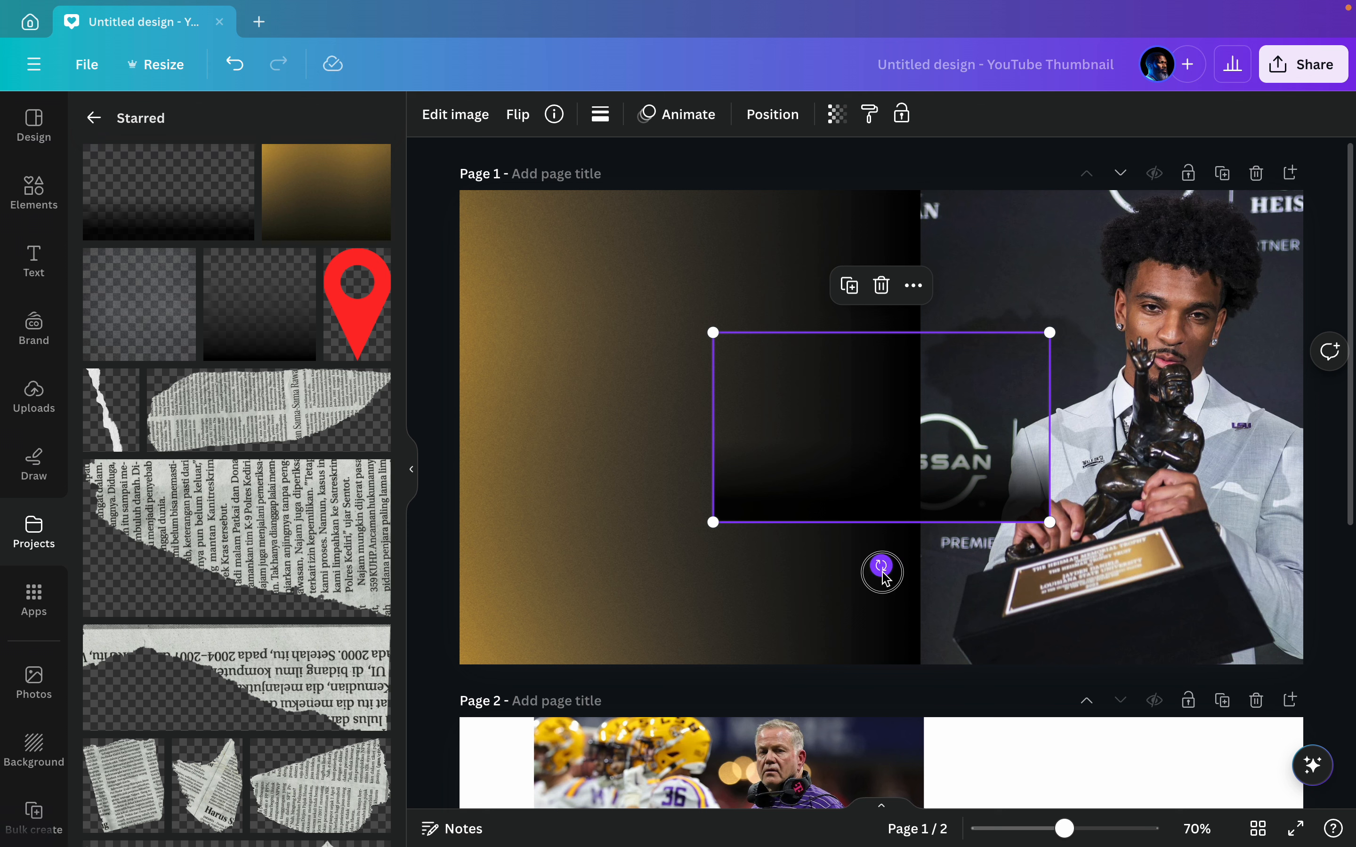
drag(881, 565, 660, 450)
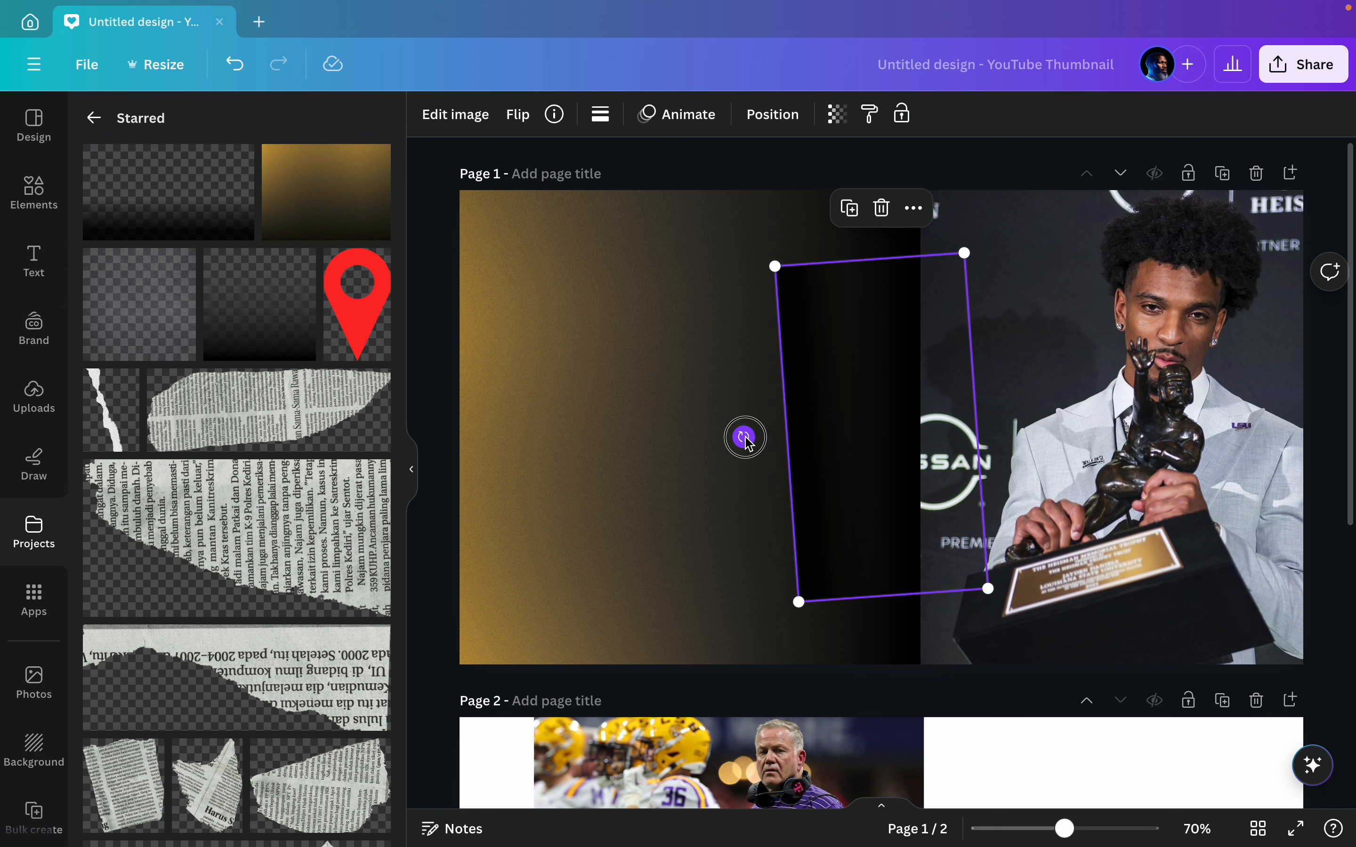
drag(741, 436, 741, 427)
Step: Enlarge the wide black fade to full page height and place it over the seam at the trophy photo's left edge
drag(976, 260, 990, 177)
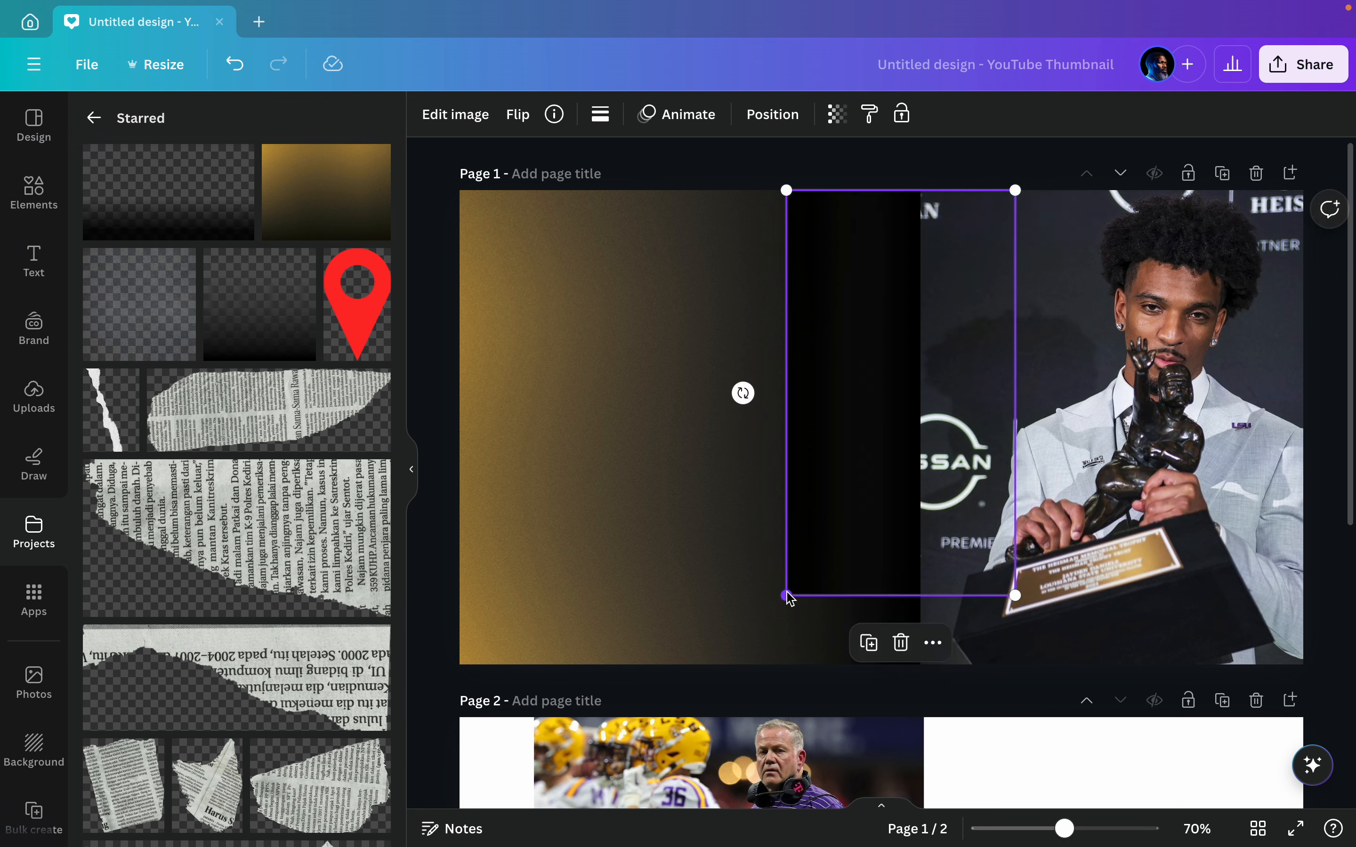
drag(787, 595, 751, 664)
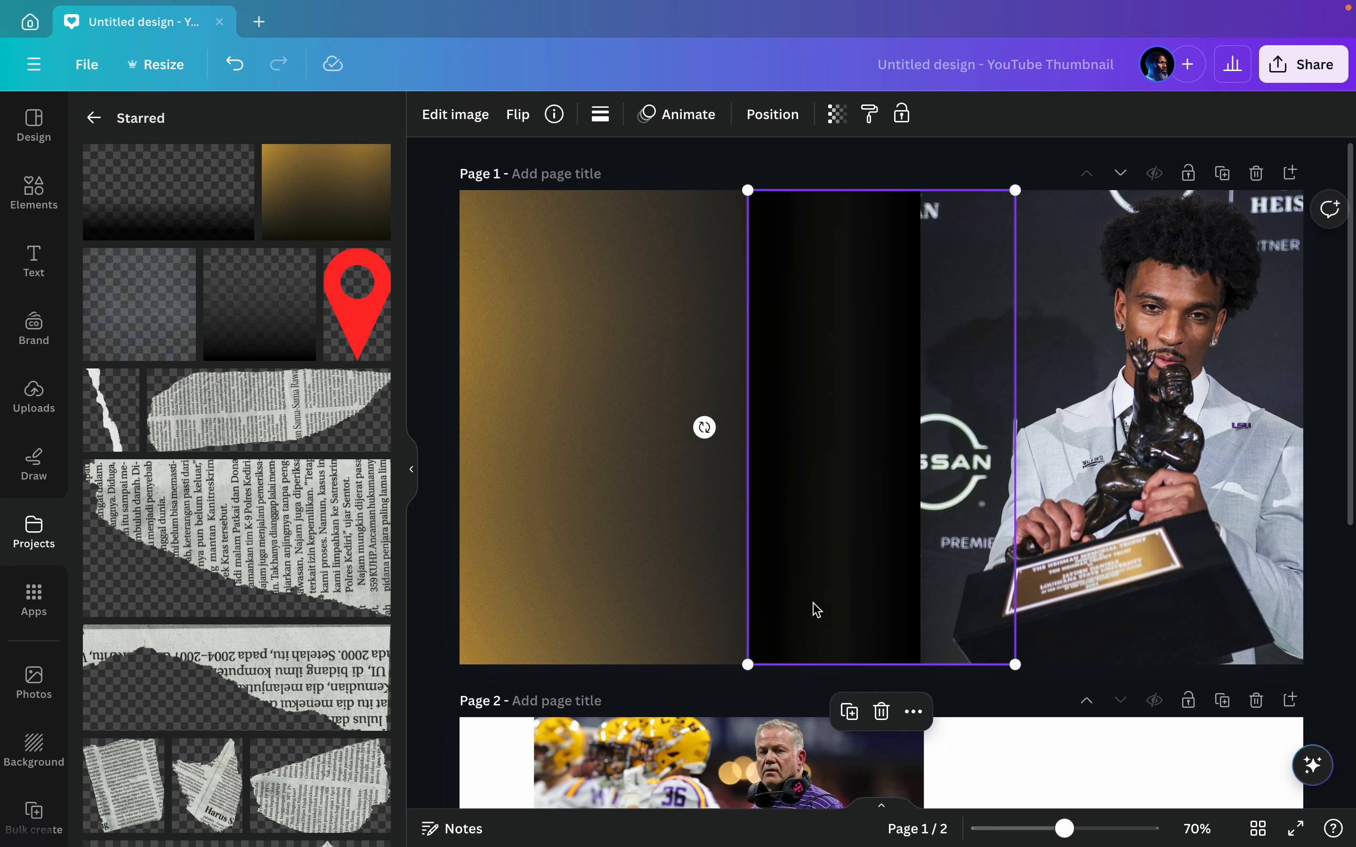
drag(811, 608, 963, 606)
click(846, 185)
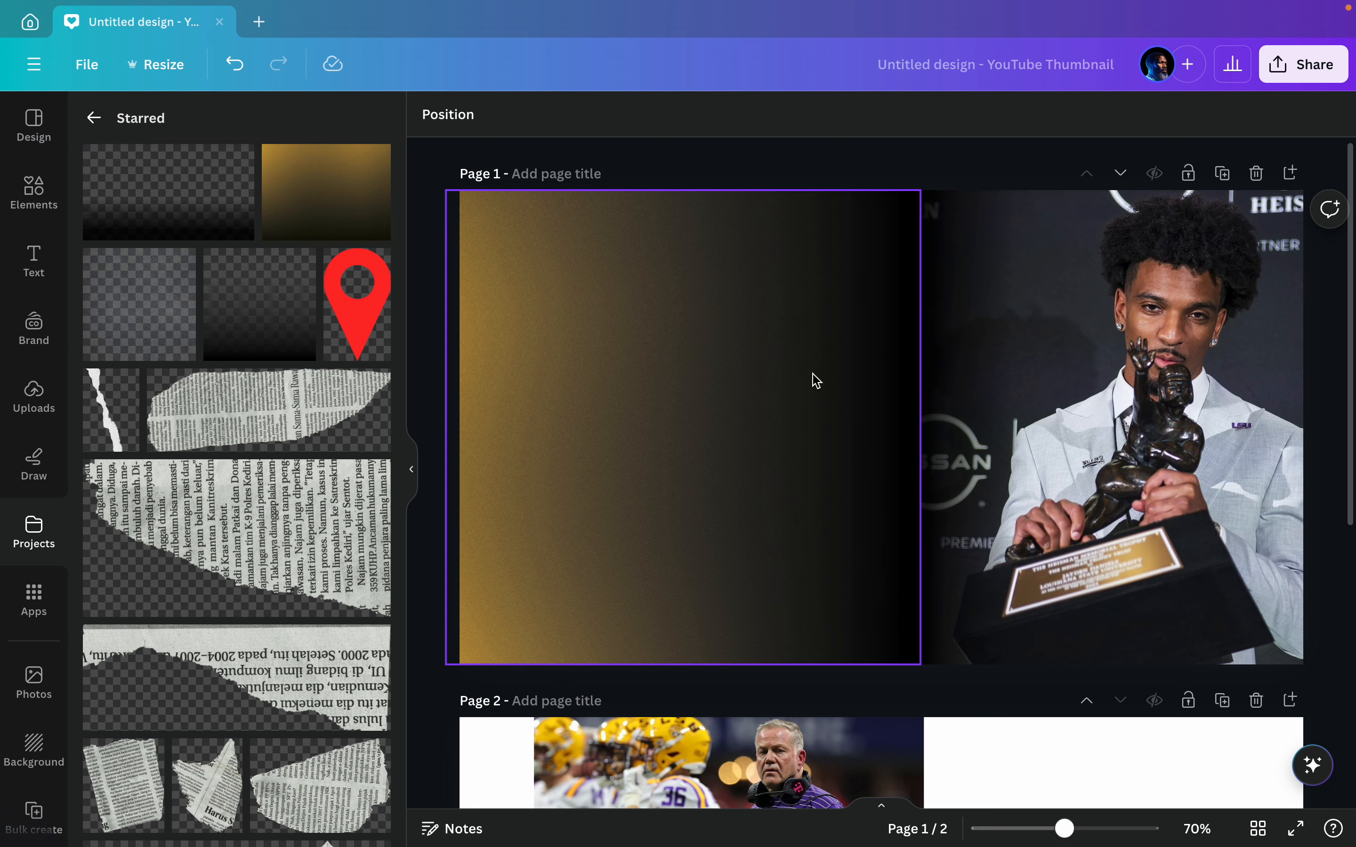
drag(837, 381, 799, 379)
click(846, 186)
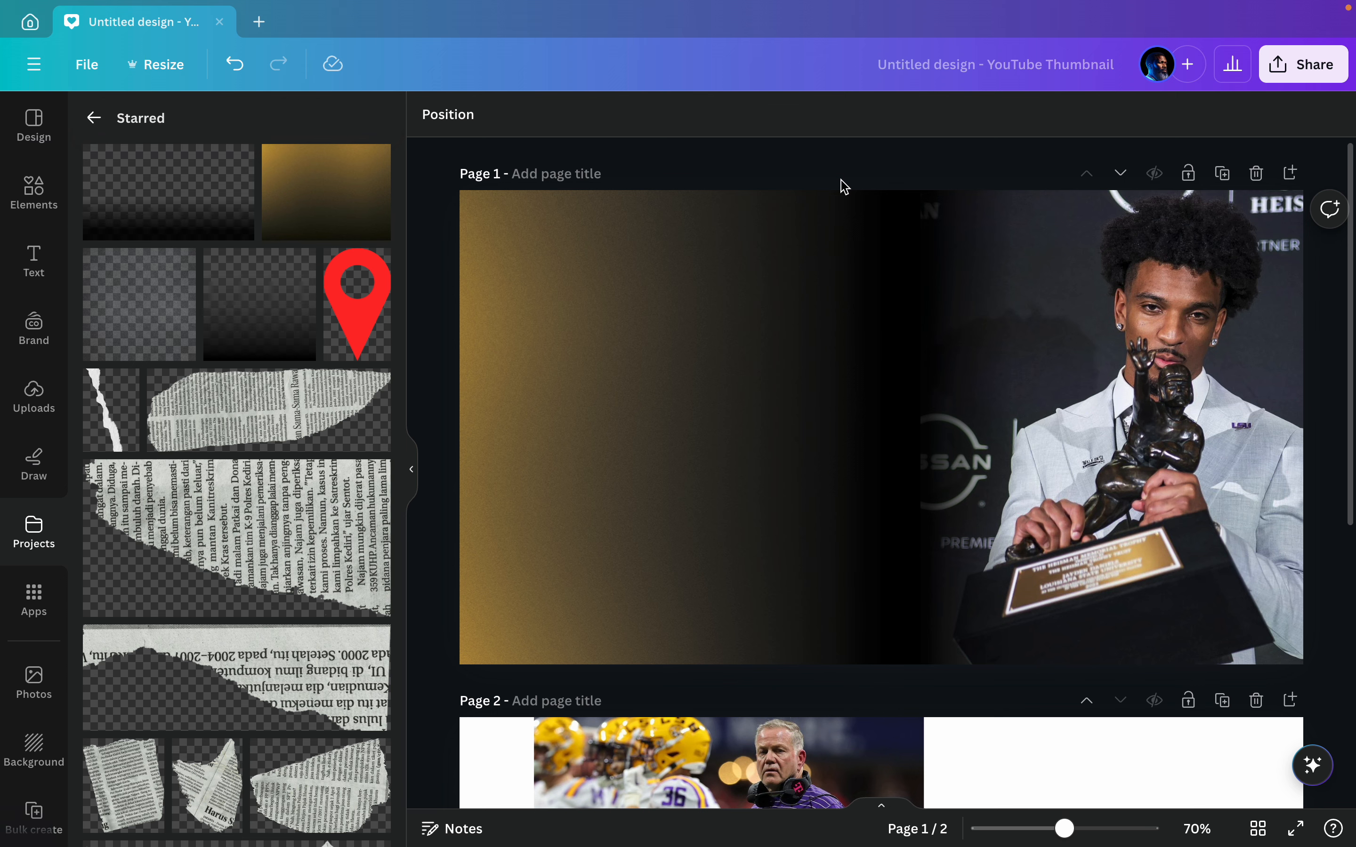
Step: Move the coach photo from page 2 onto the gold gradient area of page 1
scroll(857, 275, down, 5)
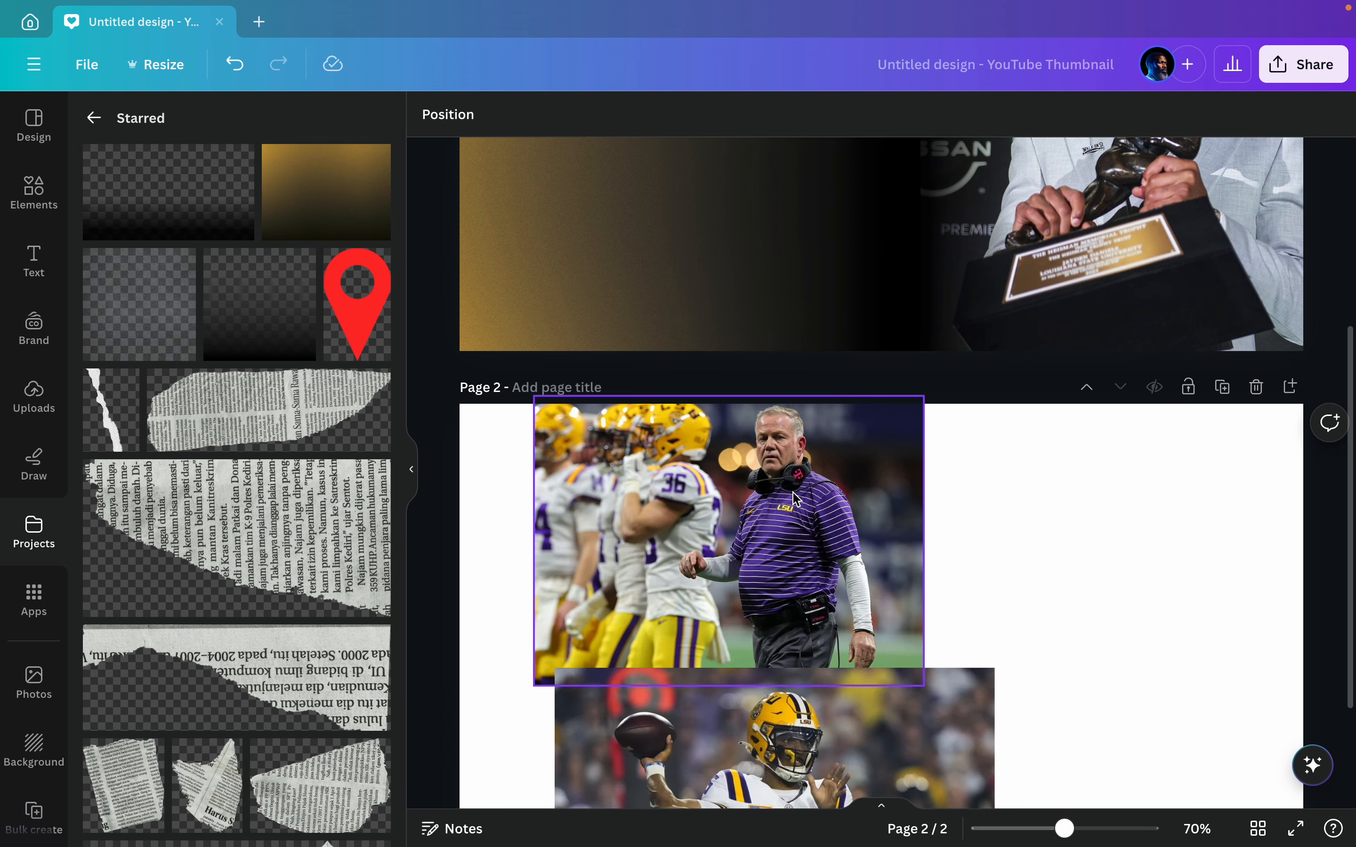
click(797, 499)
scroll(794, 497, up, 2)
drag(768, 677, 764, 241)
scroll(766, 245, up, 2)
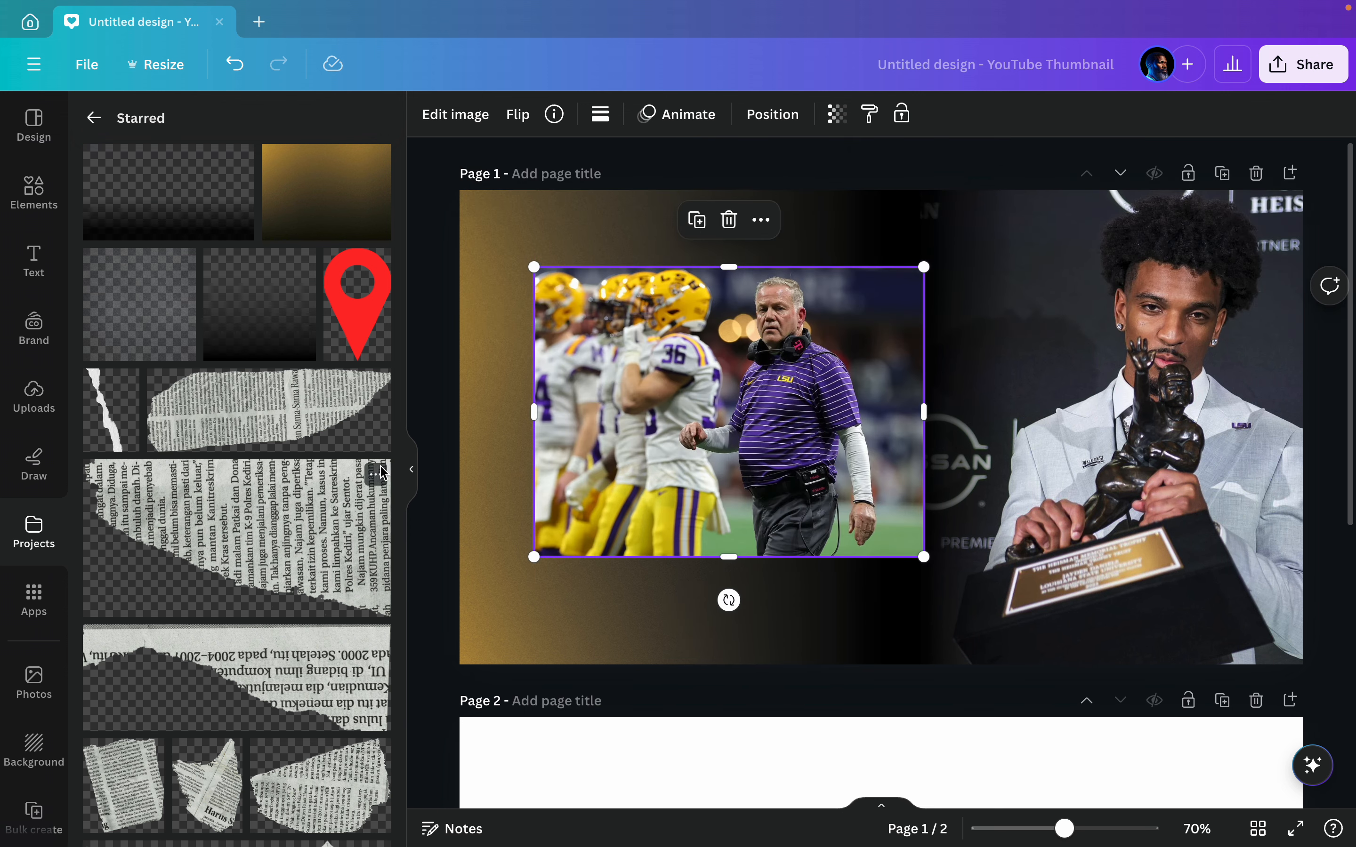
Step: Remove the background from the coach photo with BG Remover
click(412, 471)
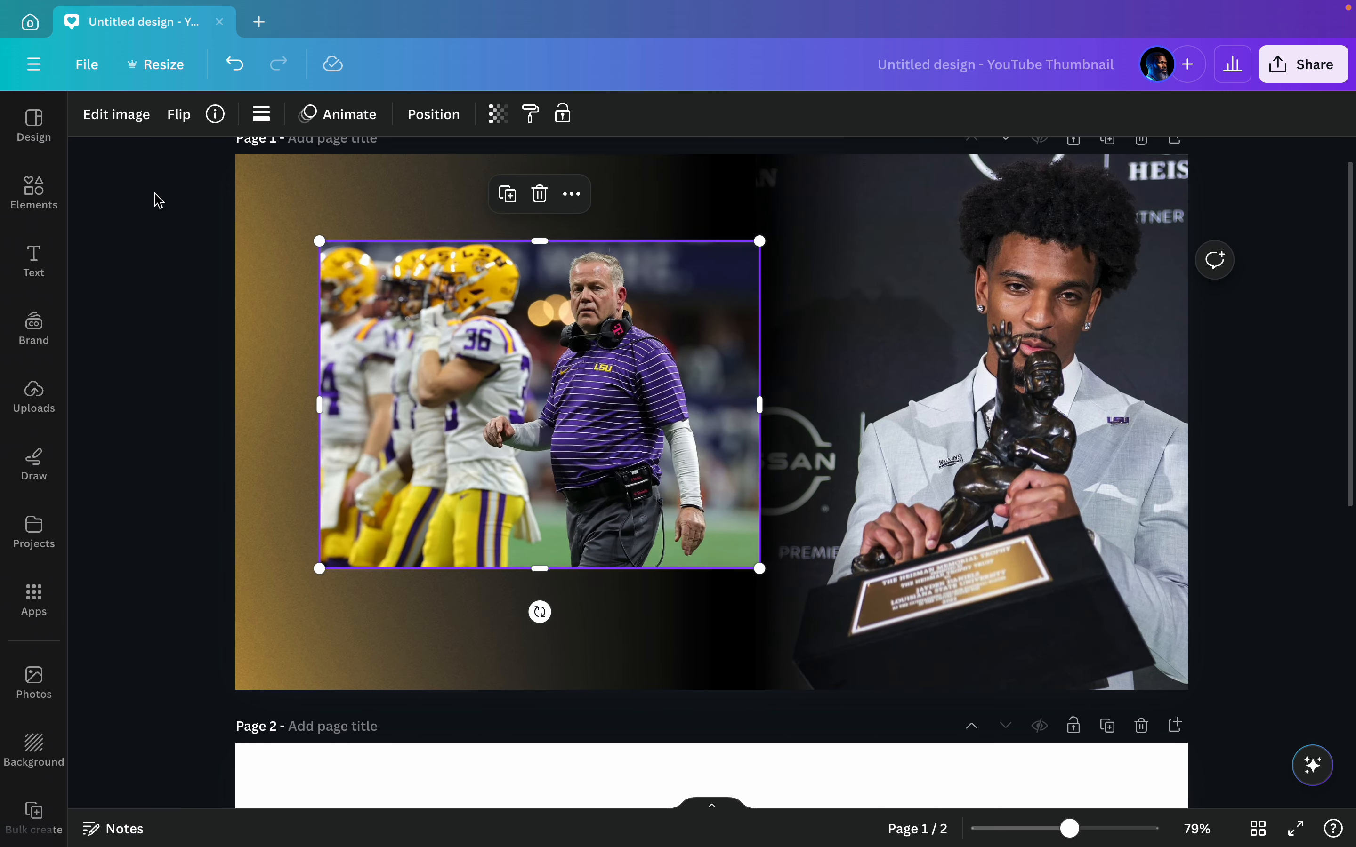
click(129, 117)
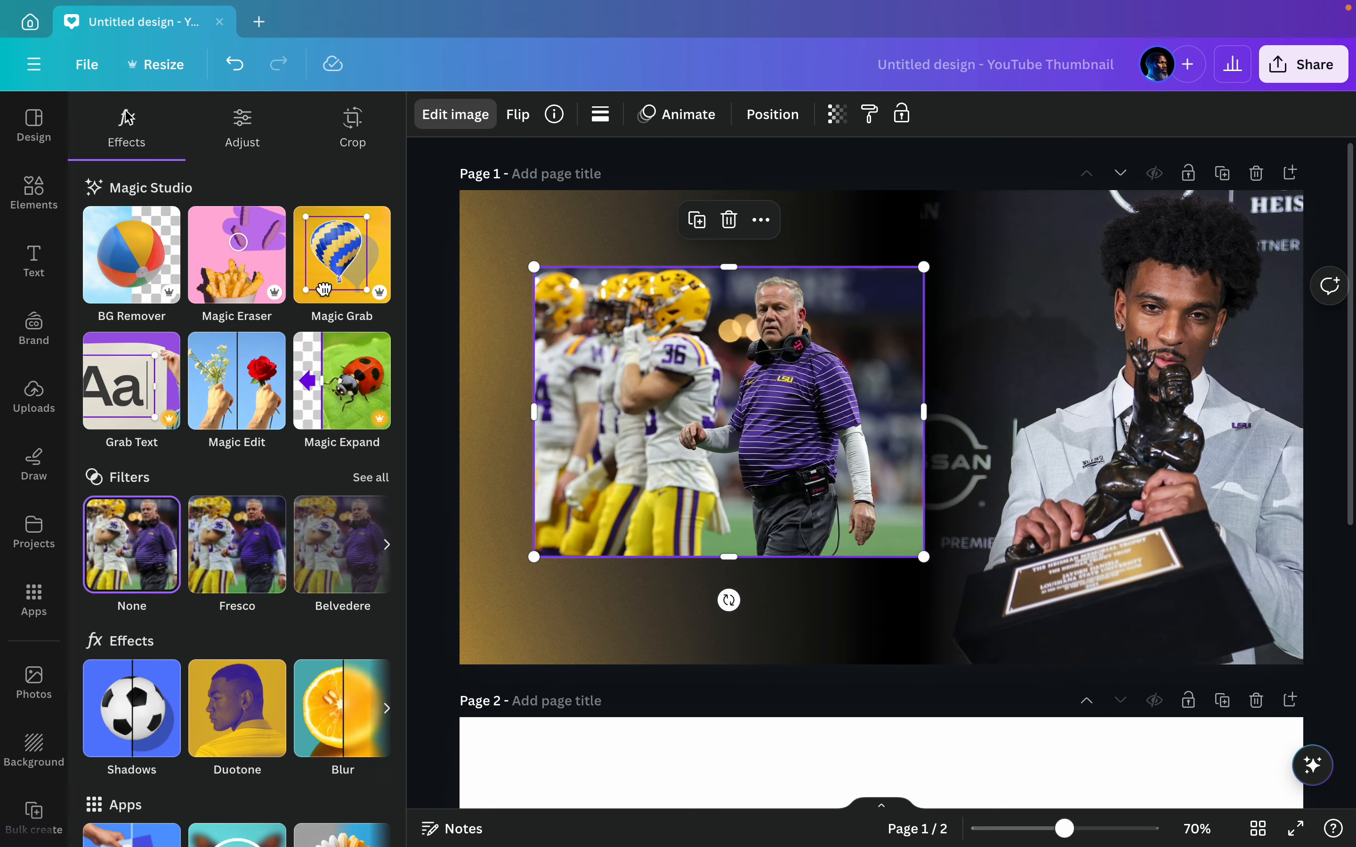
click(119, 250)
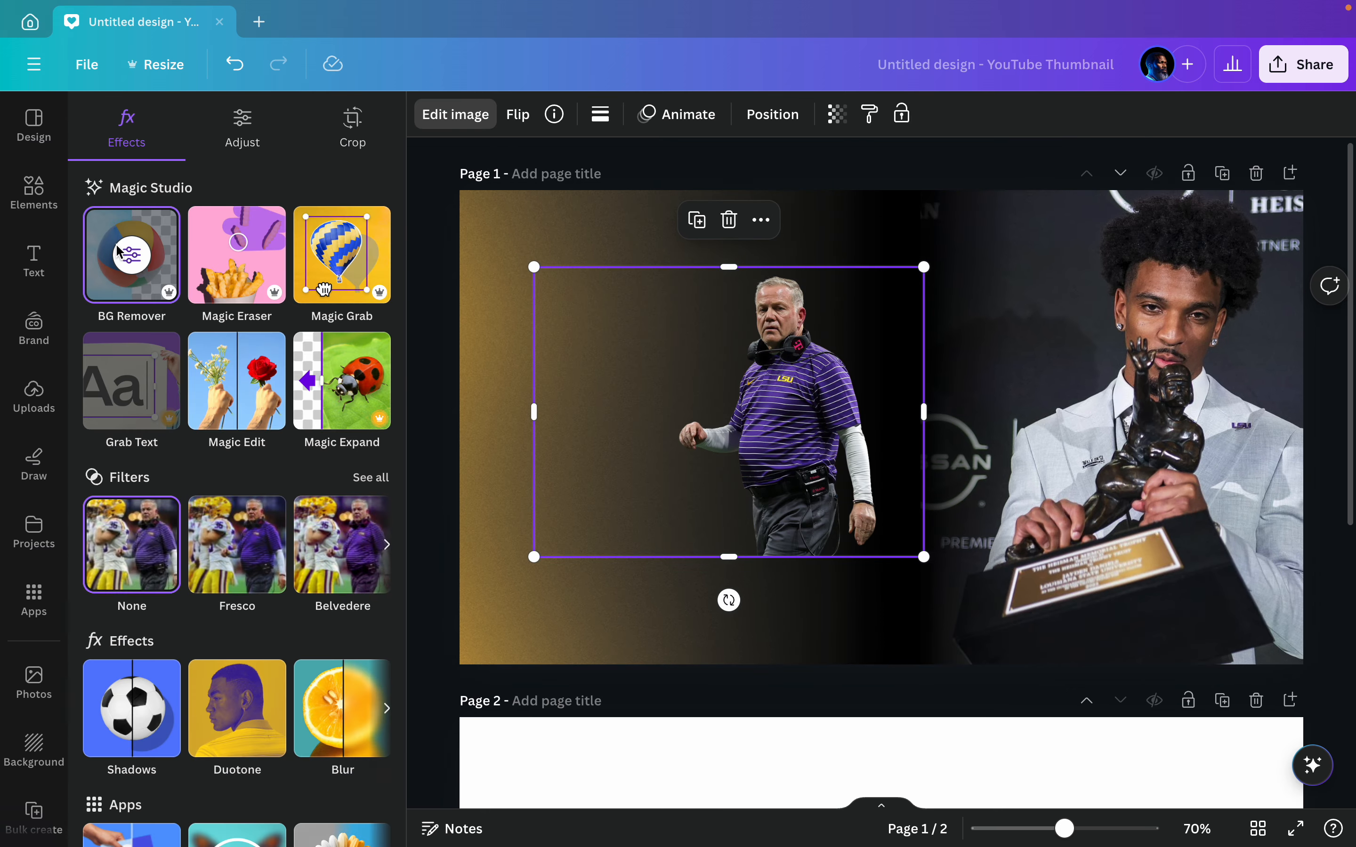
click(422, 333)
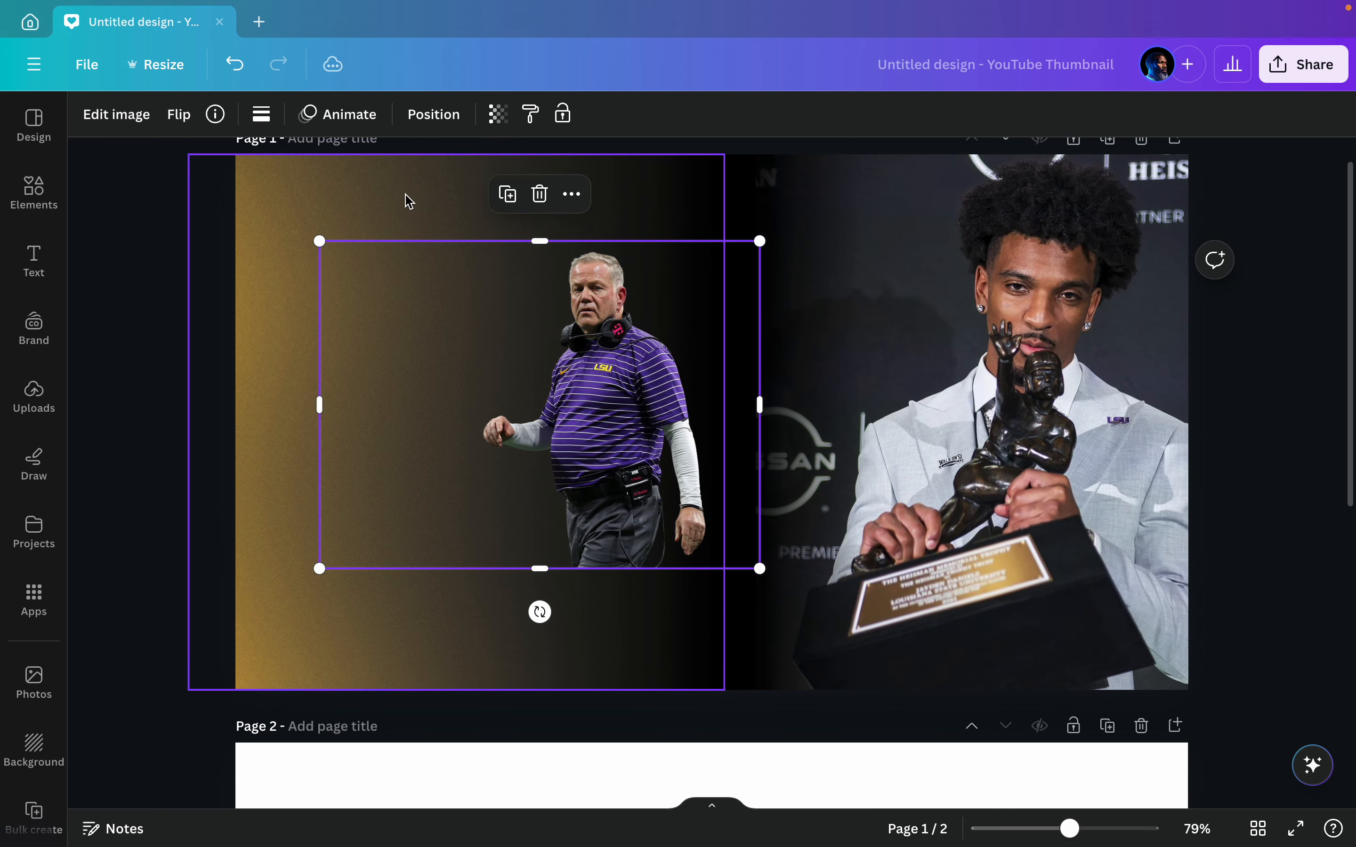
Step: Flip the coach cutout horizontally and move it to the page's left edge
click(180, 114)
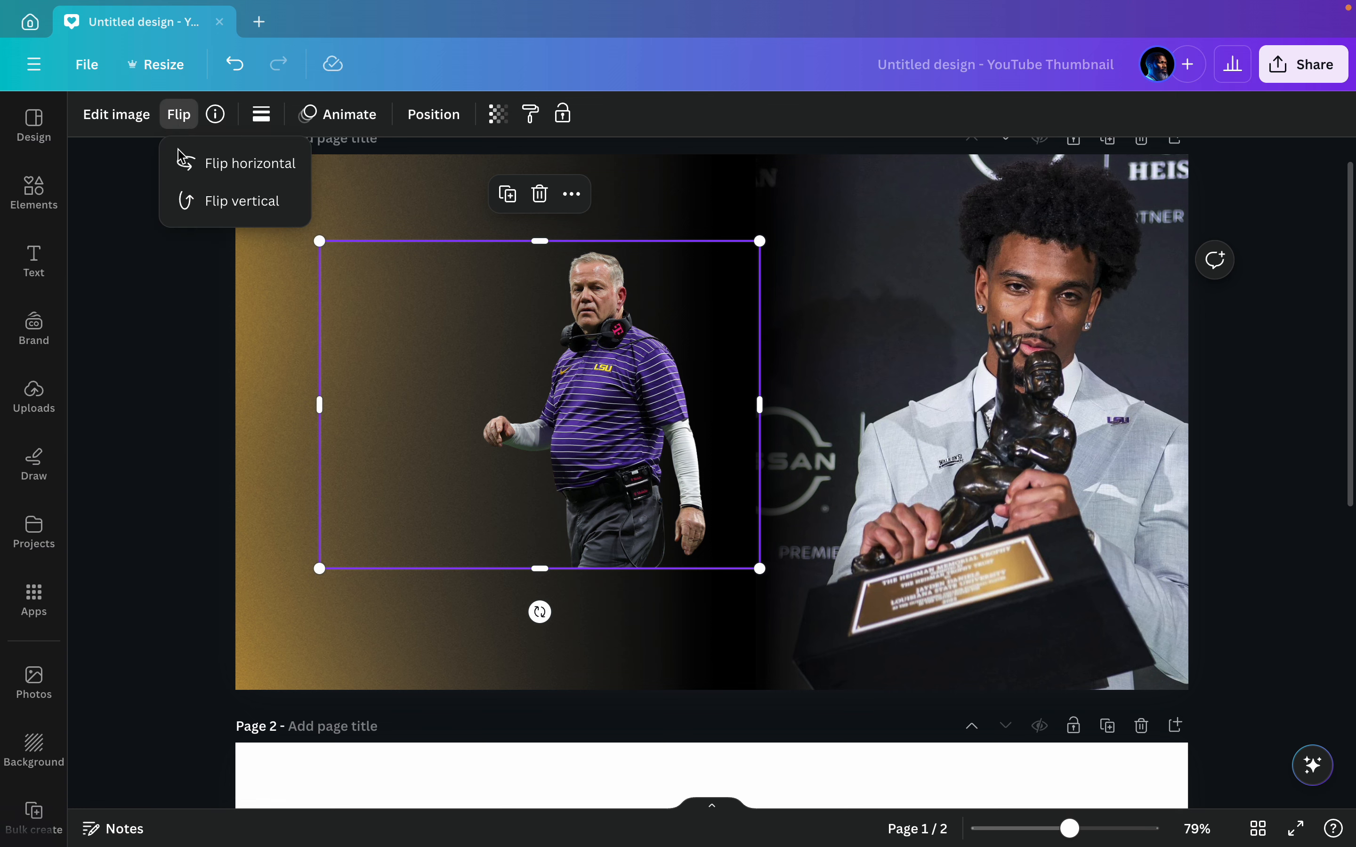
click(182, 163)
drag(536, 379, 370, 400)
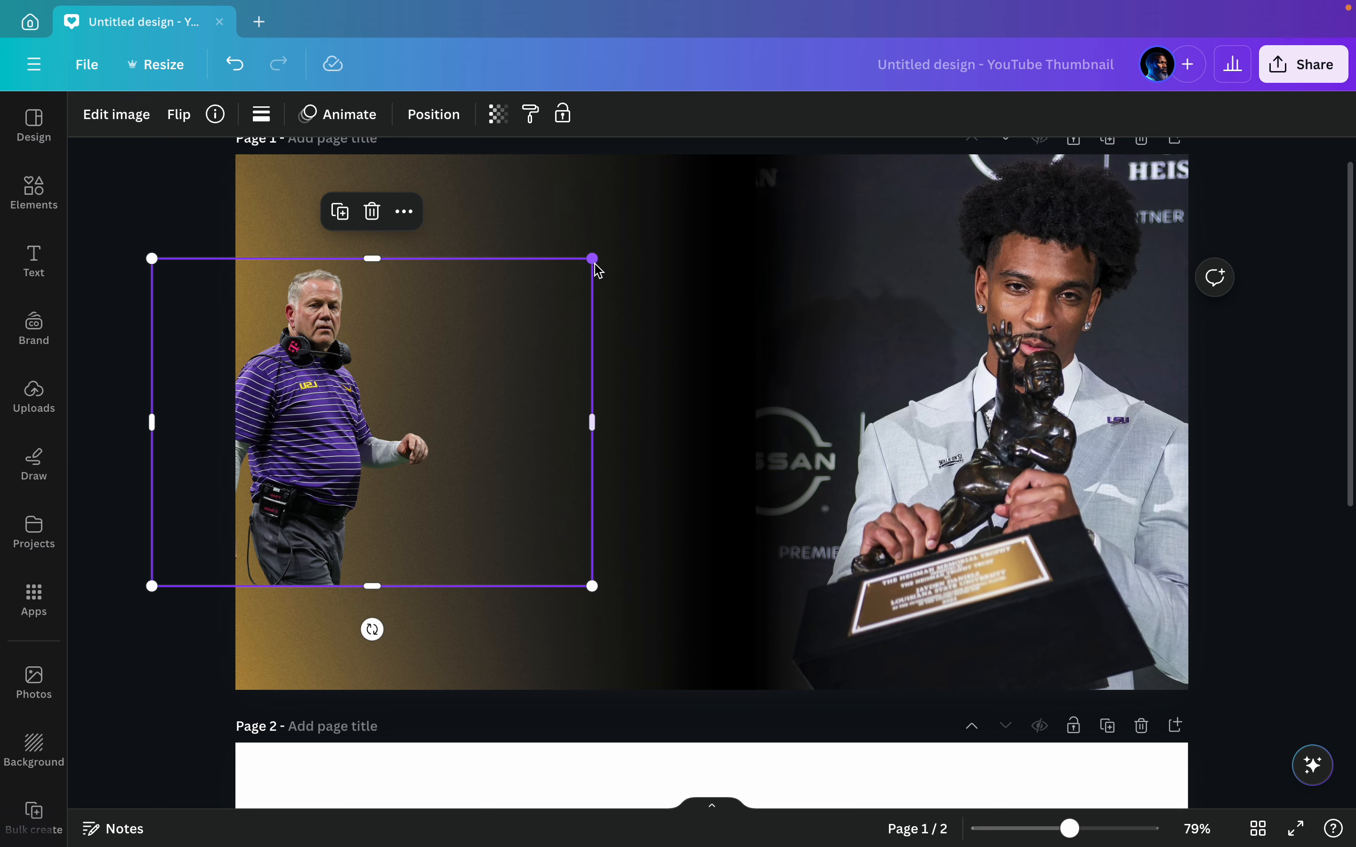
Step: Enlarge the coach cutout to nearly full page height and place it over the gold side, its legs cropped by the page's bottom edge
drag(592, 261, 776, 168)
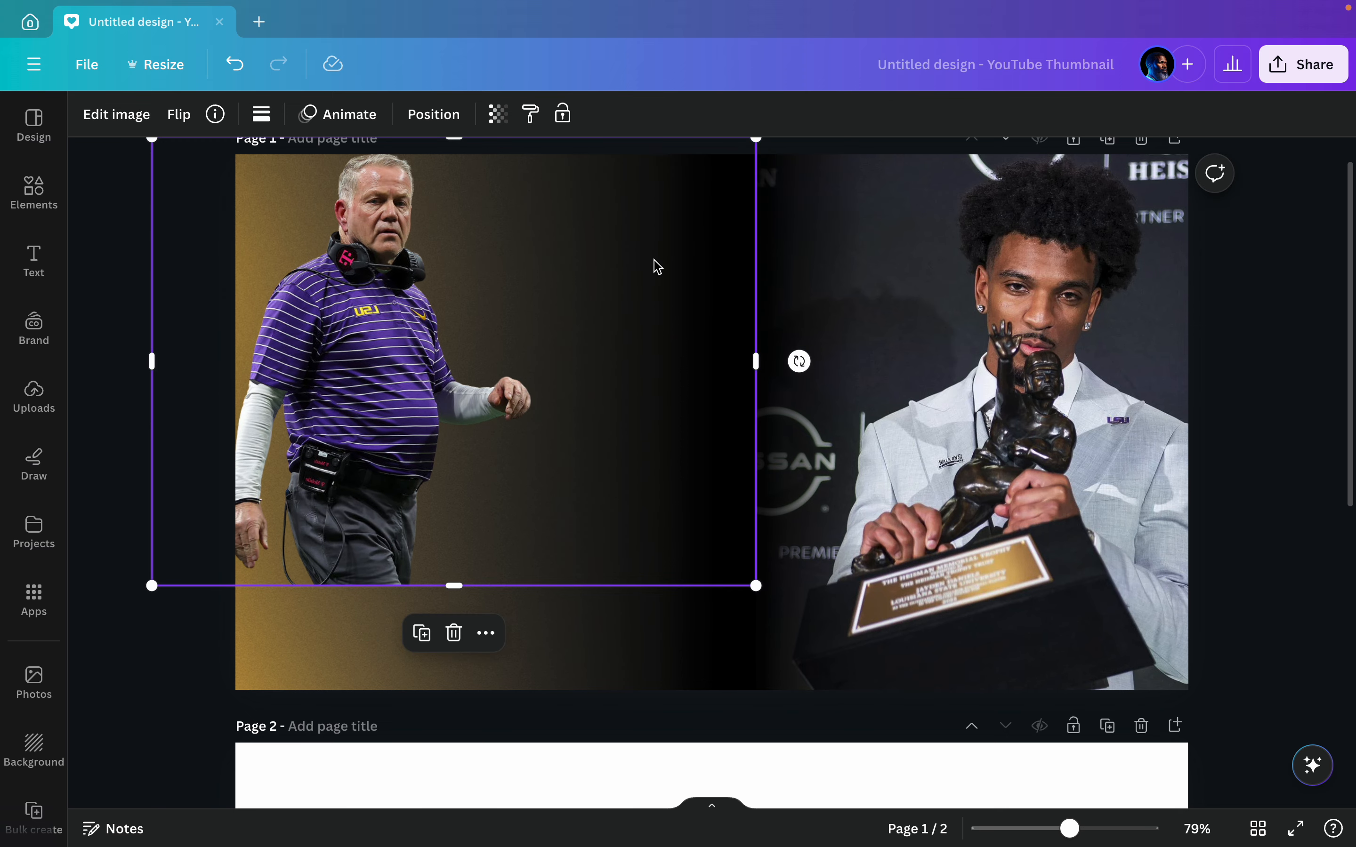
drag(656, 264, 650, 380)
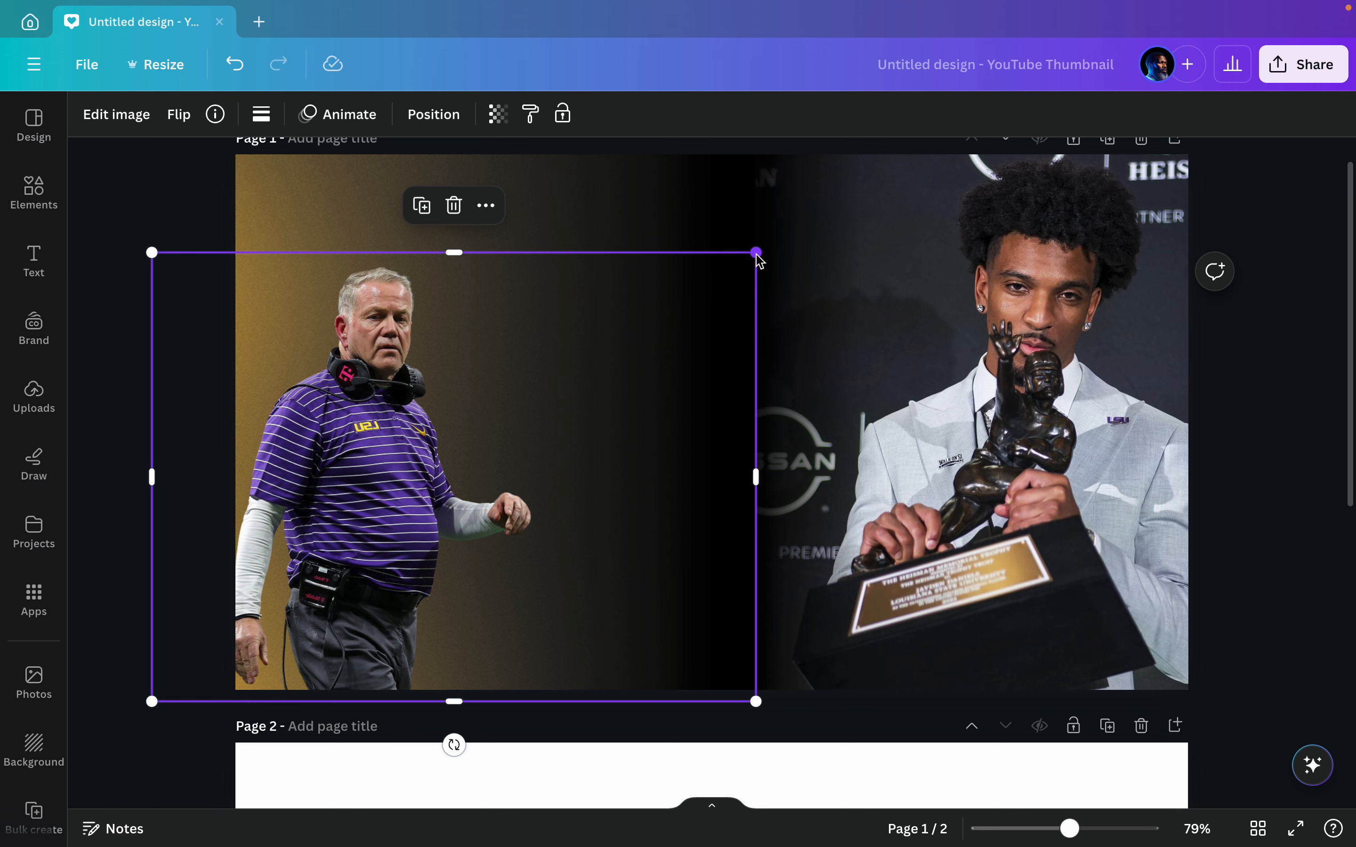
drag(755, 253, 865, 171)
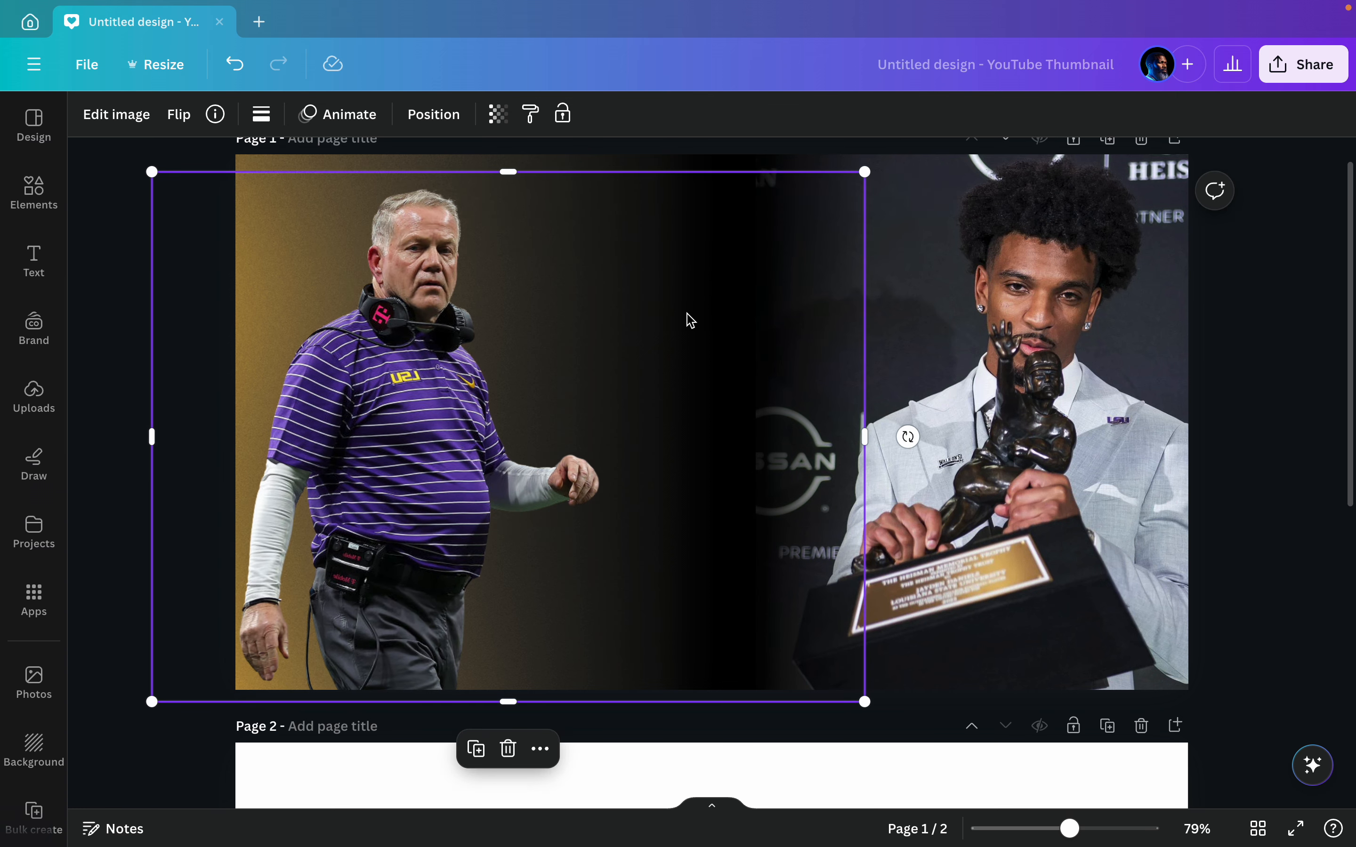
drag(690, 320, 634, 312)
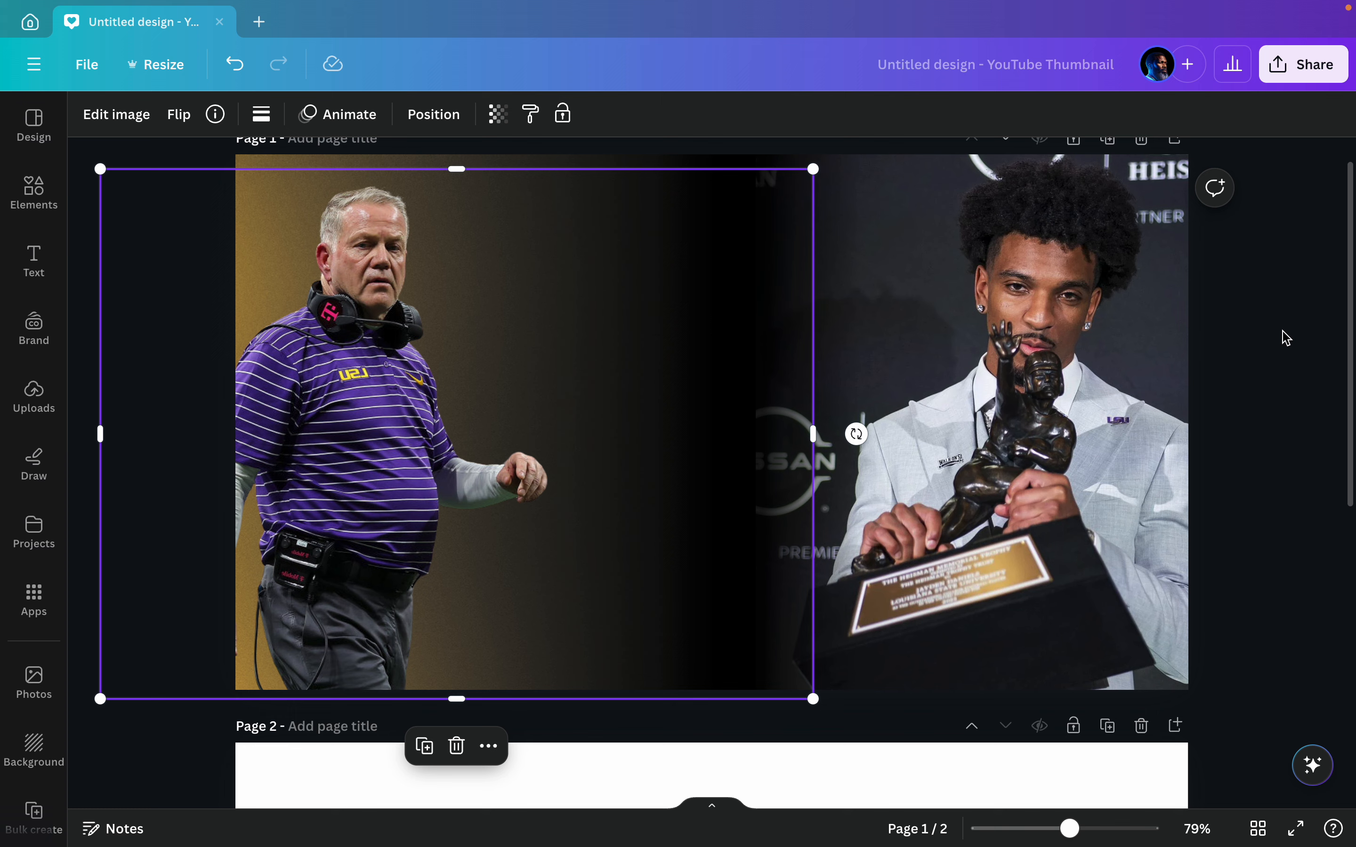
click(1292, 343)
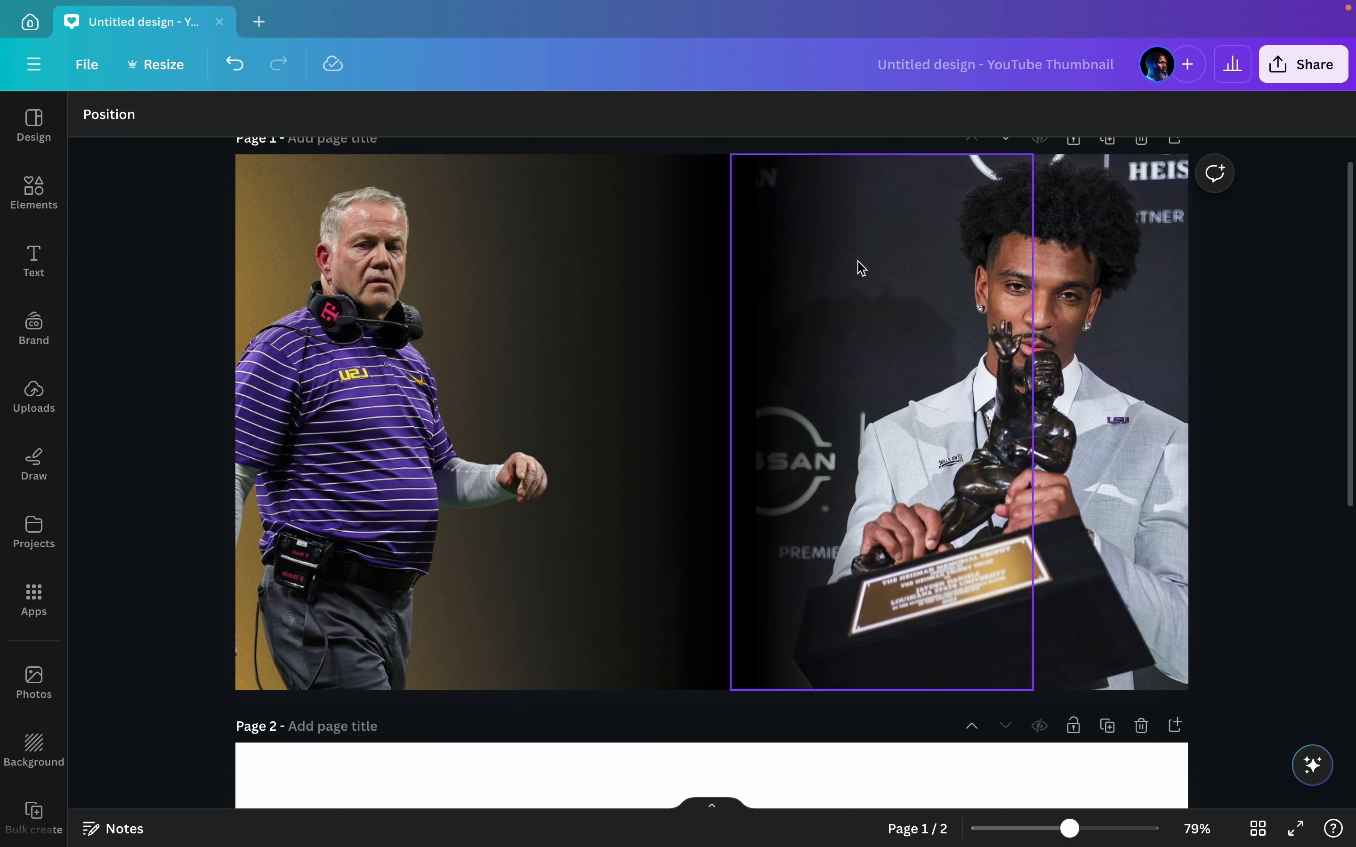
Step: Add the starred grey grain texture to page 1's top-left corner and enlarge it to reach the trophy photo's left edge
click(35, 532)
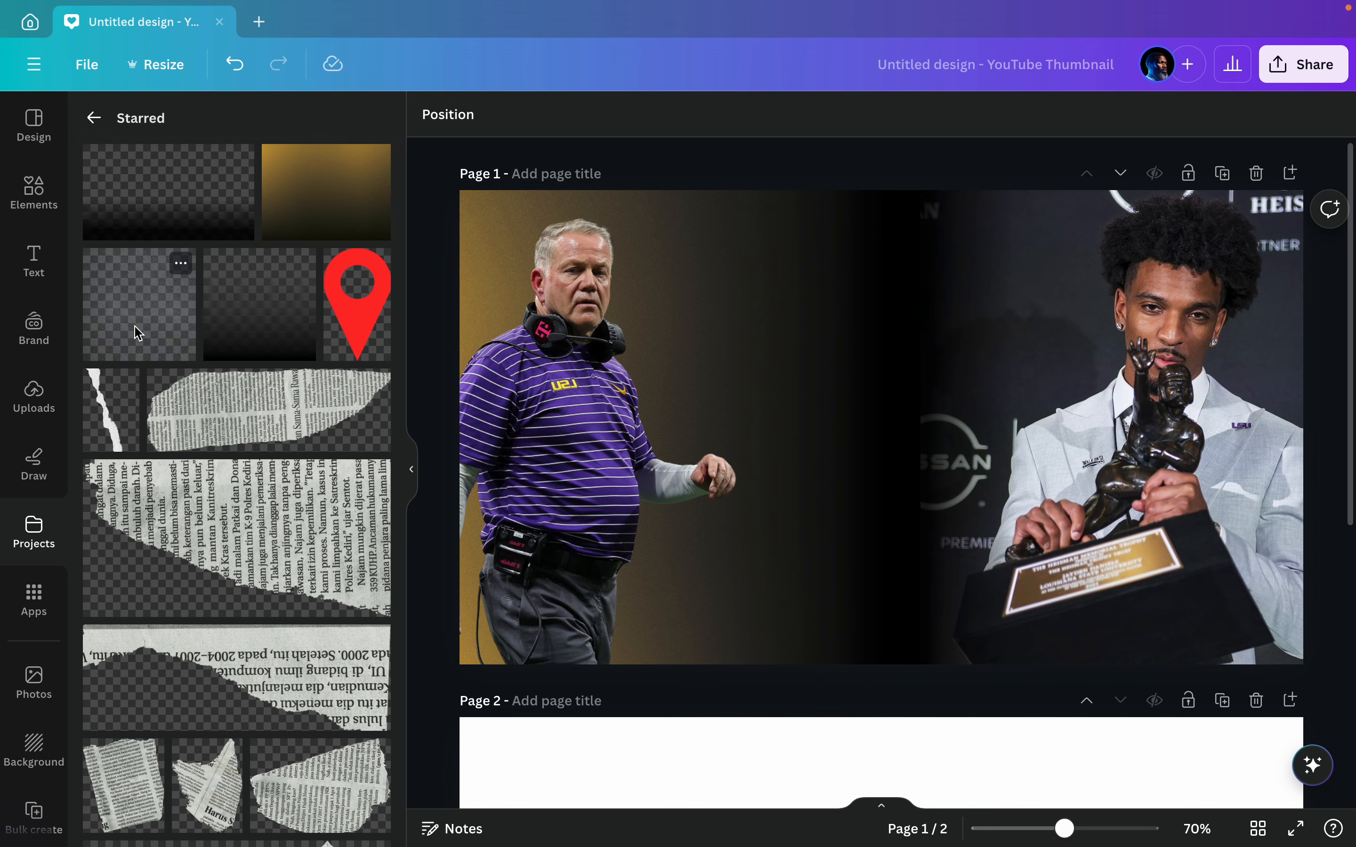
click(166, 307)
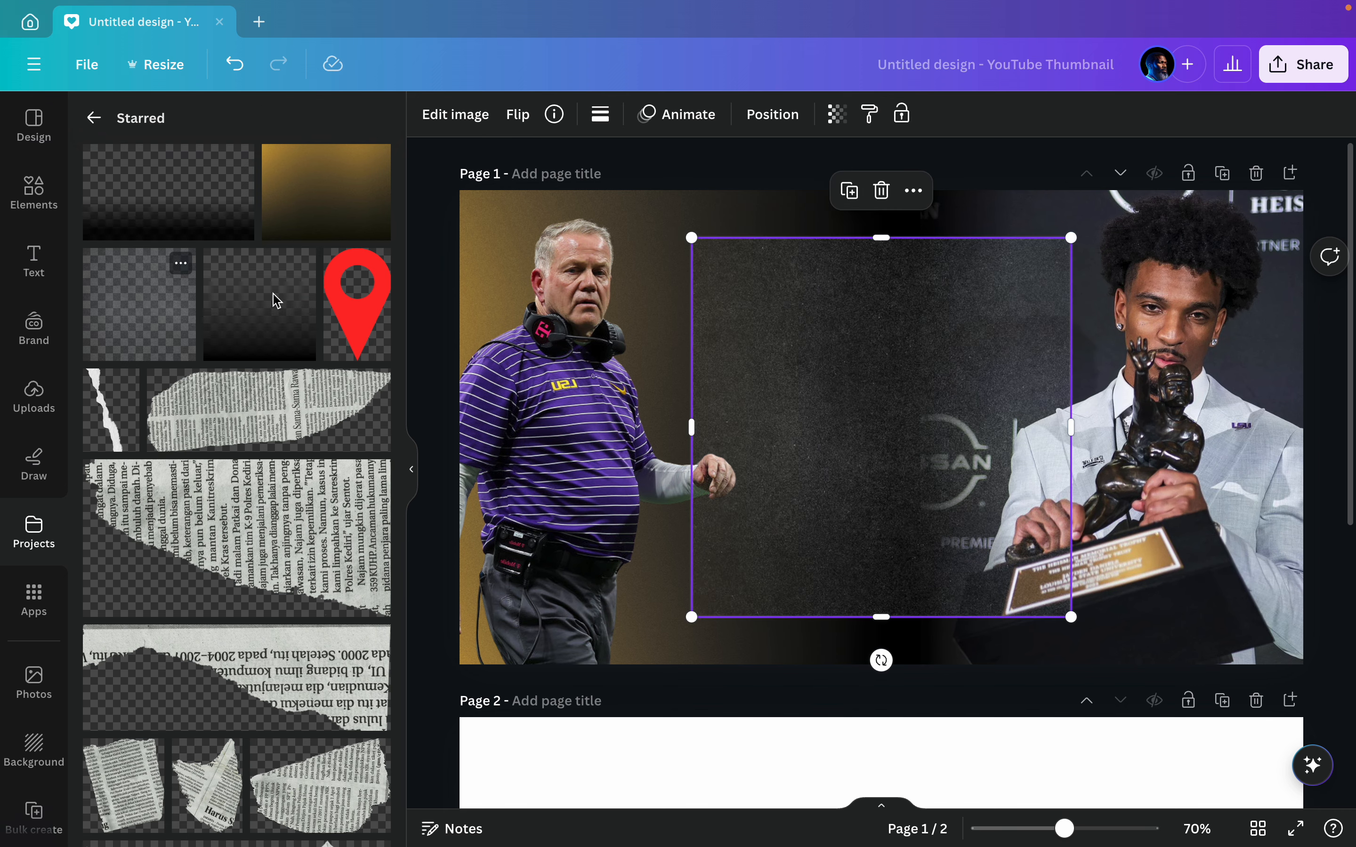
click(413, 470)
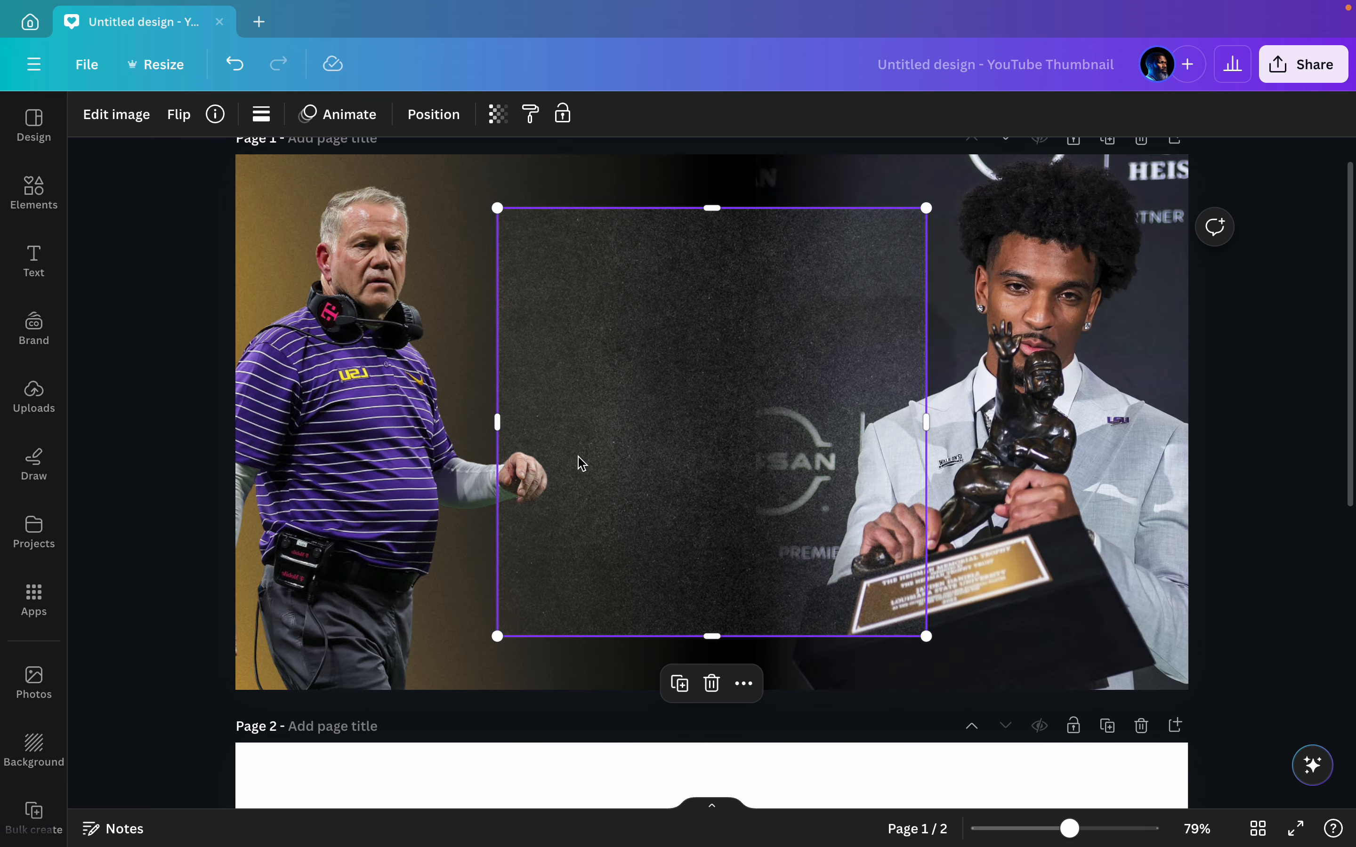
drag(735, 445, 479, 396)
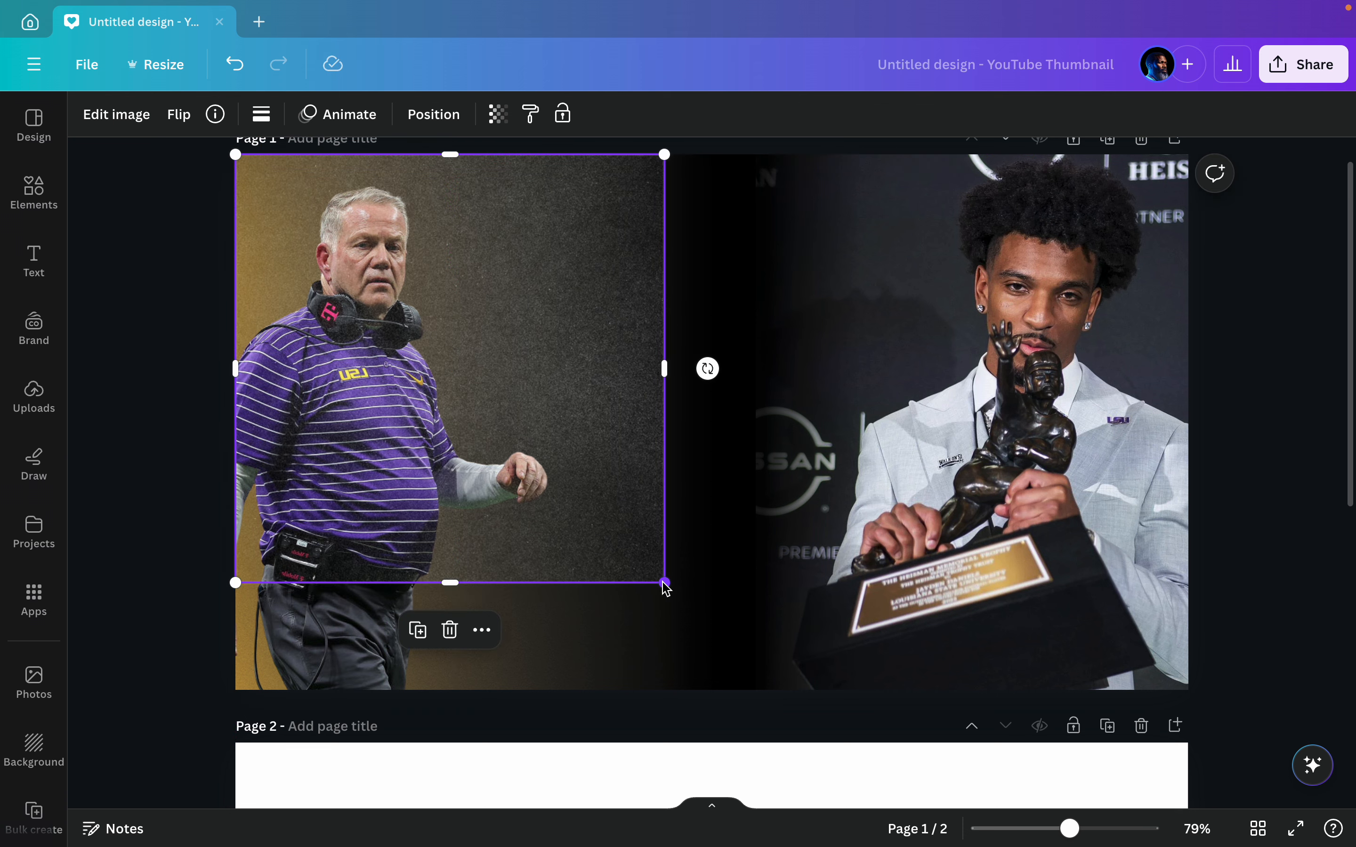
drag(665, 587, 801, 620)
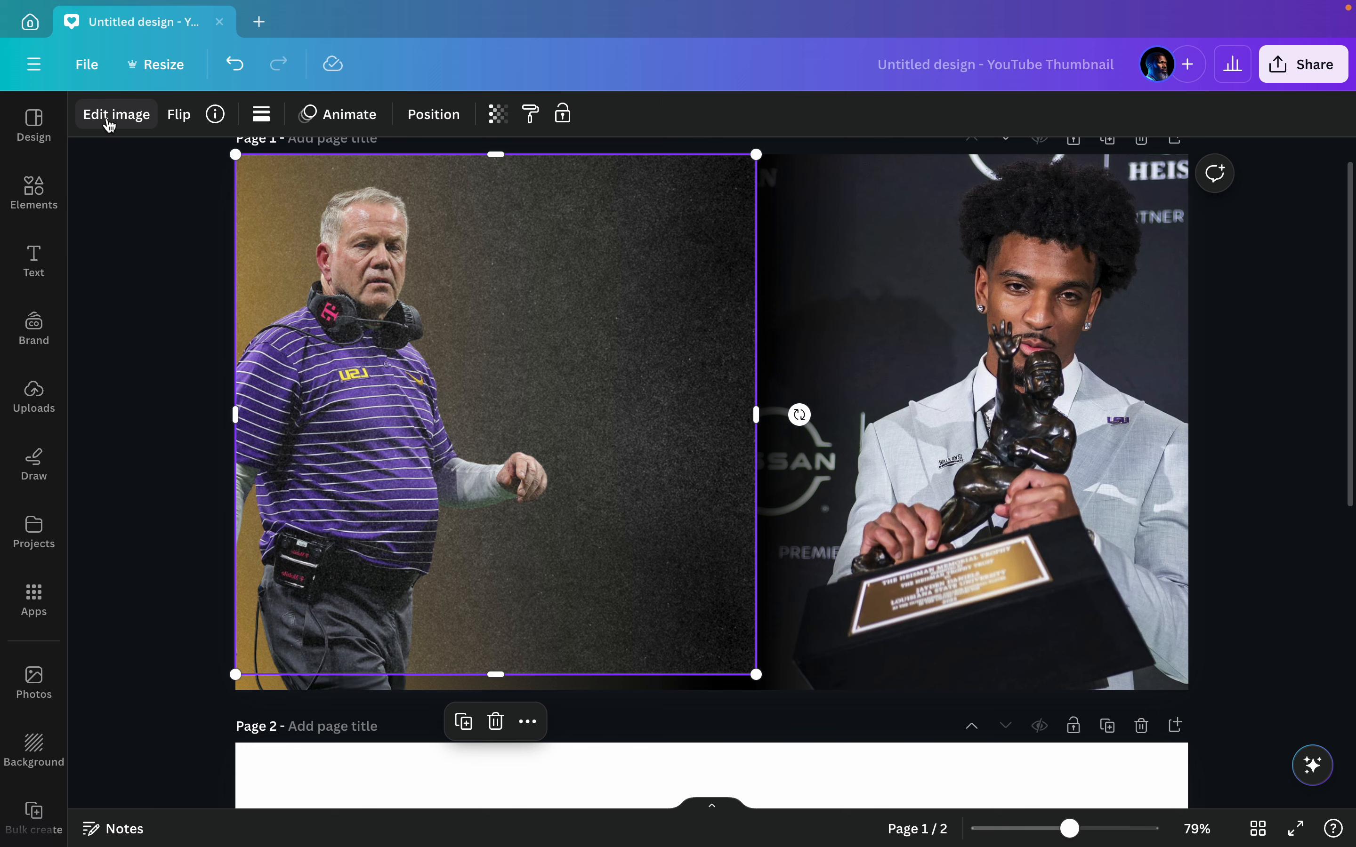
Step: Apply the Noir filter from the Mono group to the trophy photo
click(1078, 196)
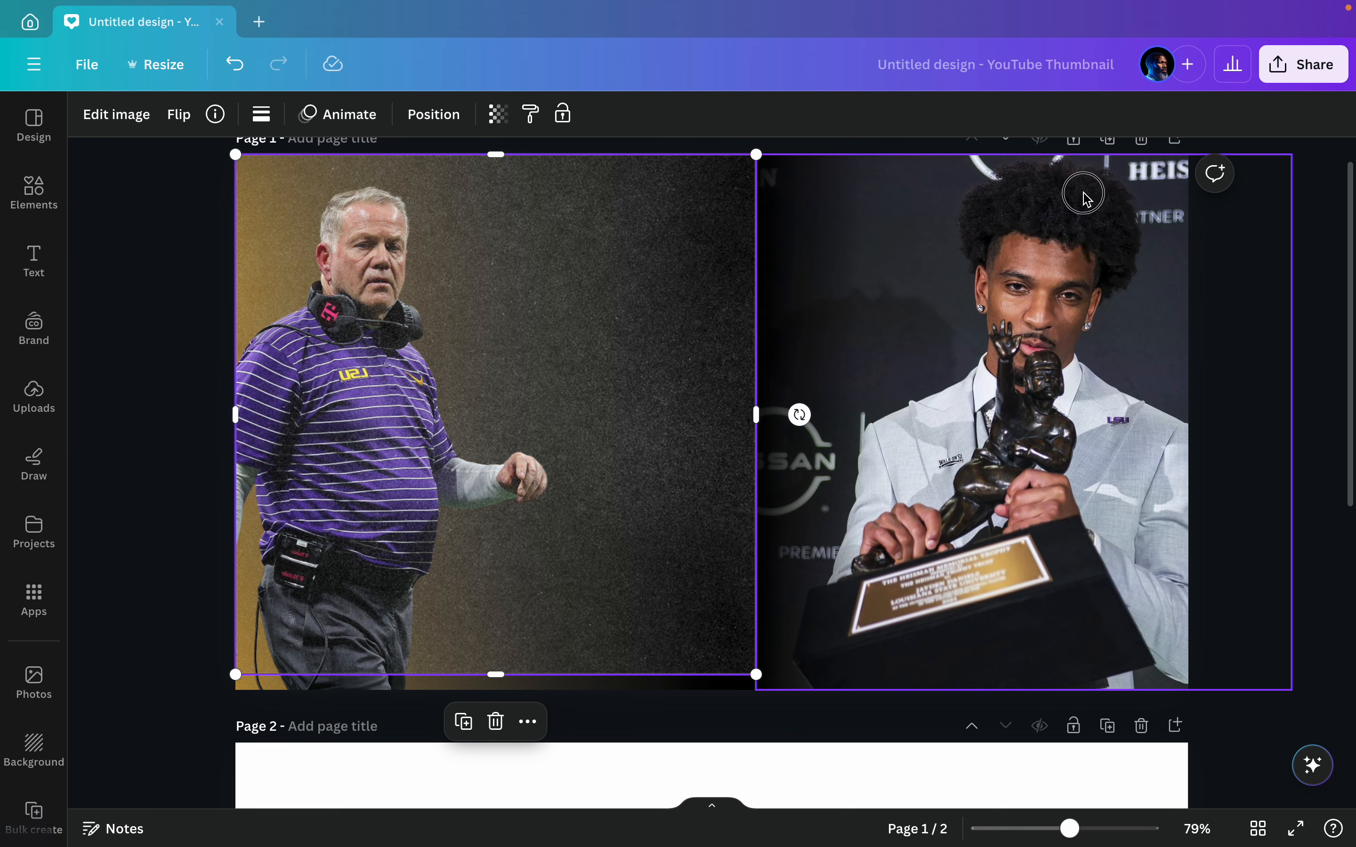
click(112, 115)
scroll(341, 387, down, 3)
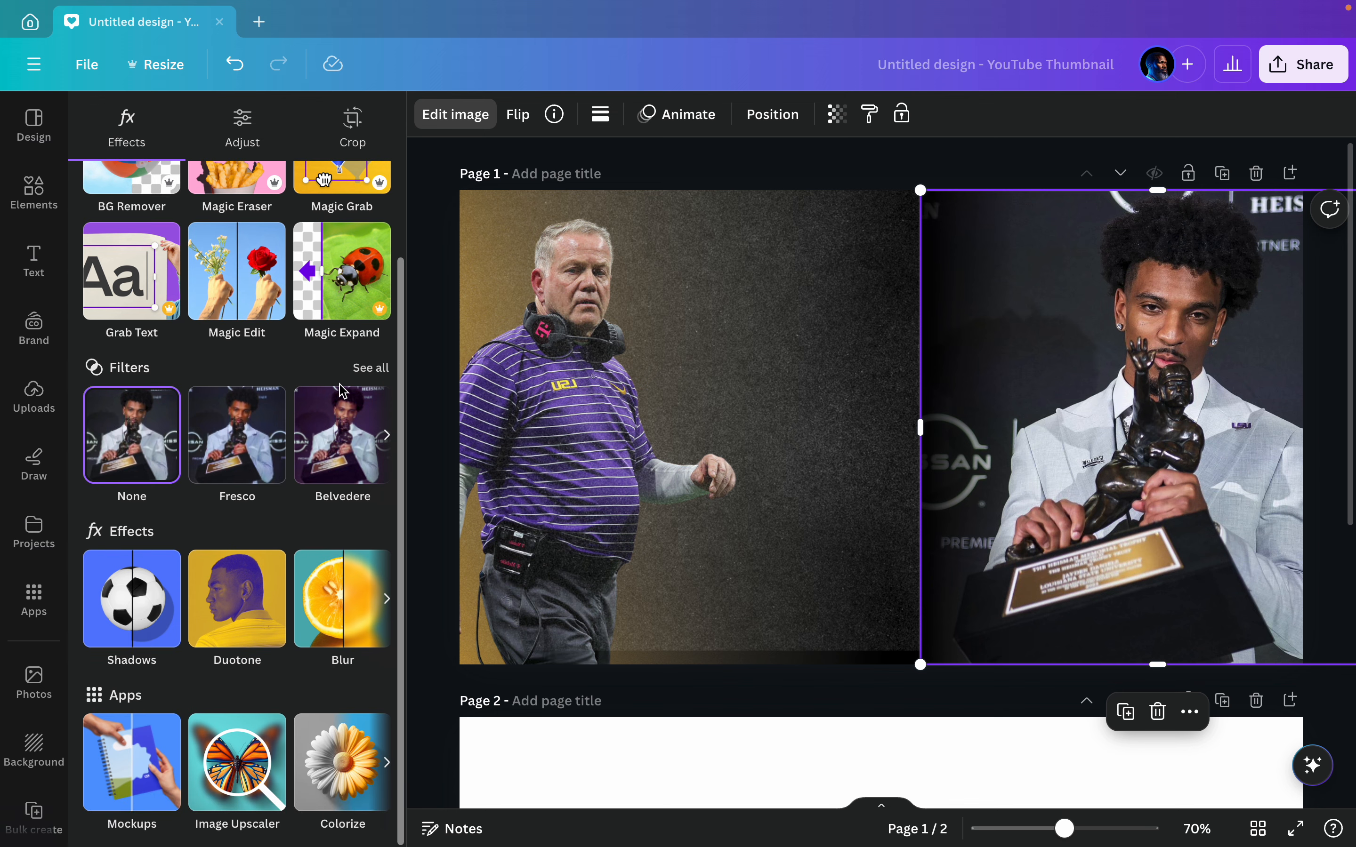
click(377, 370)
scroll(381, 377, down, 10)
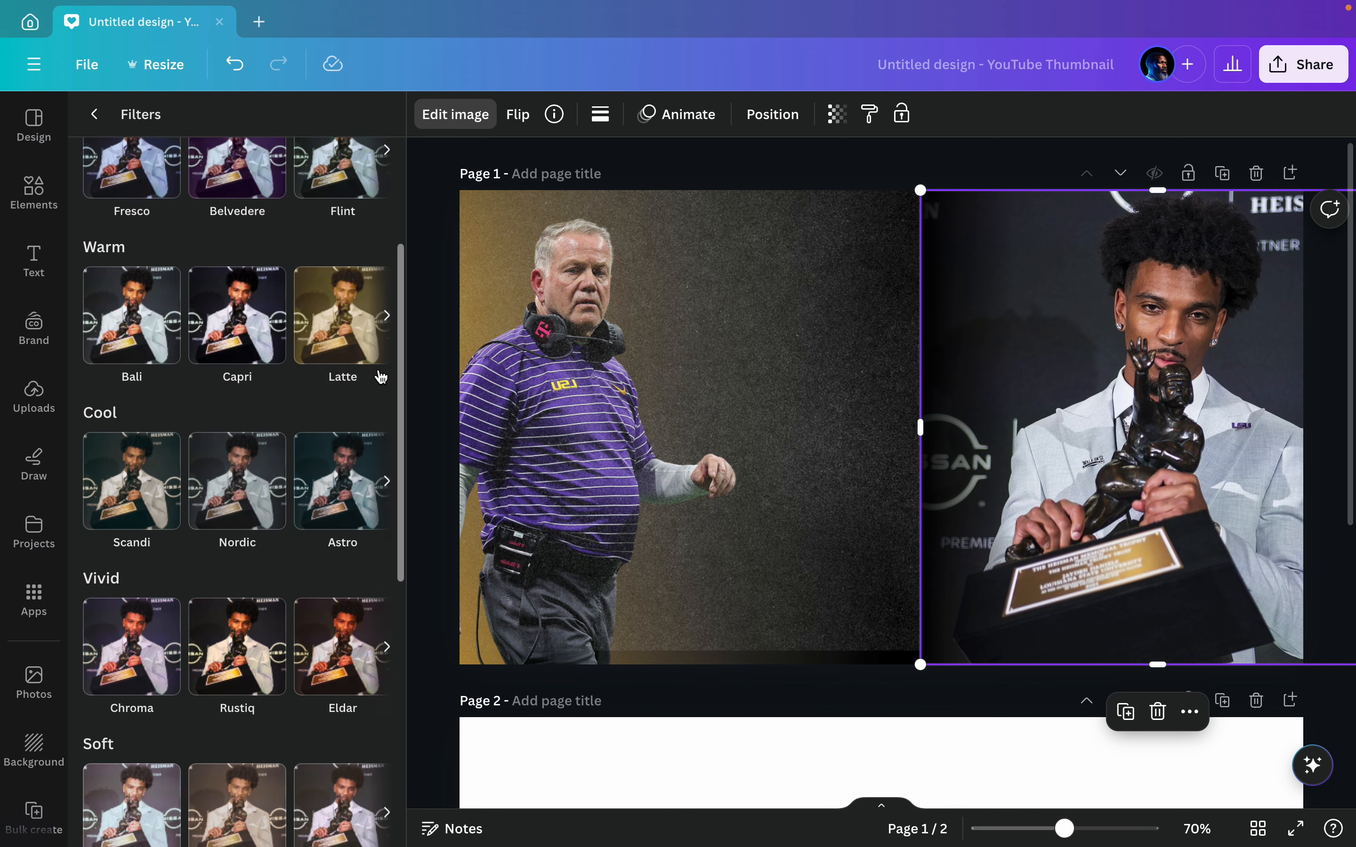
scroll(381, 377, down, 3)
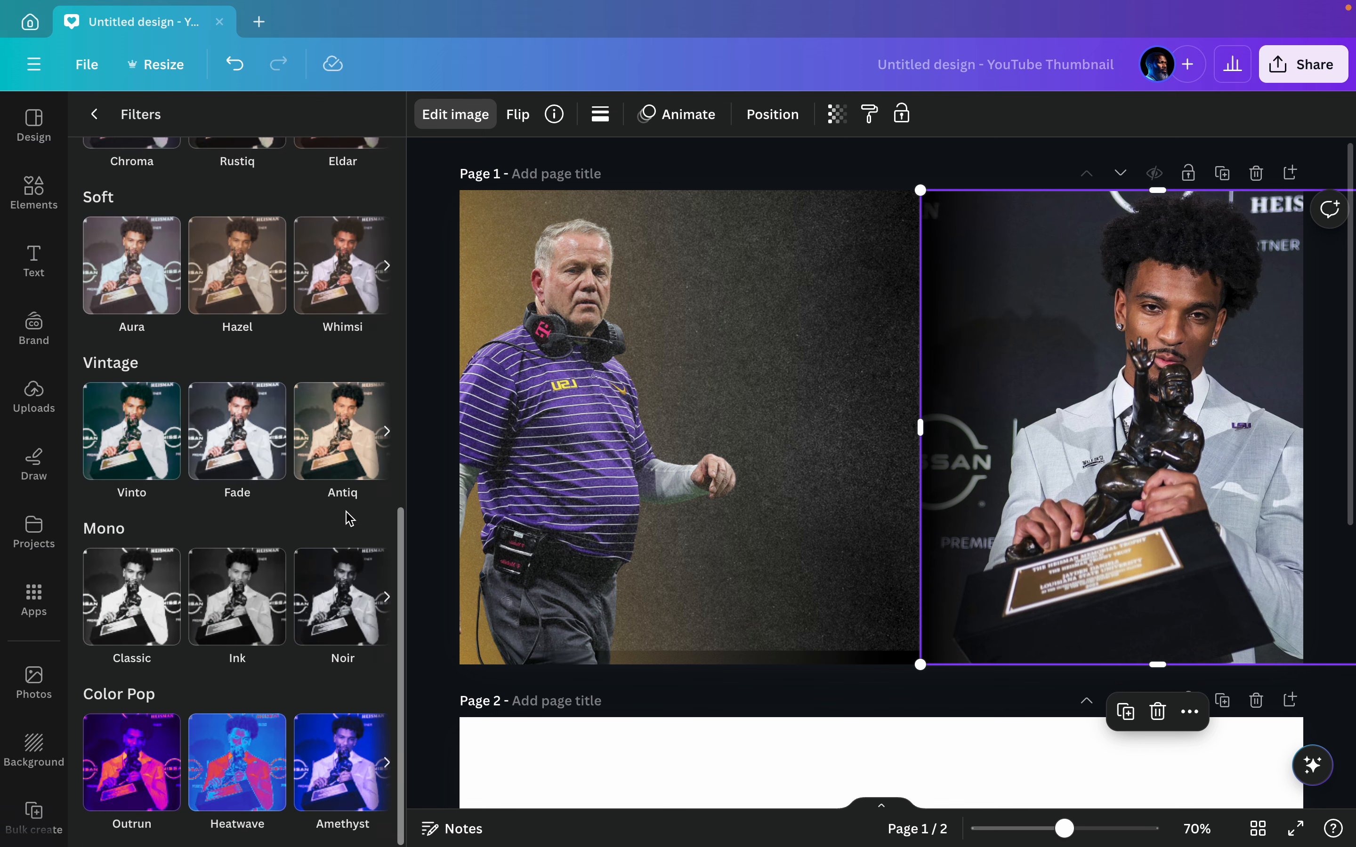
click(353, 580)
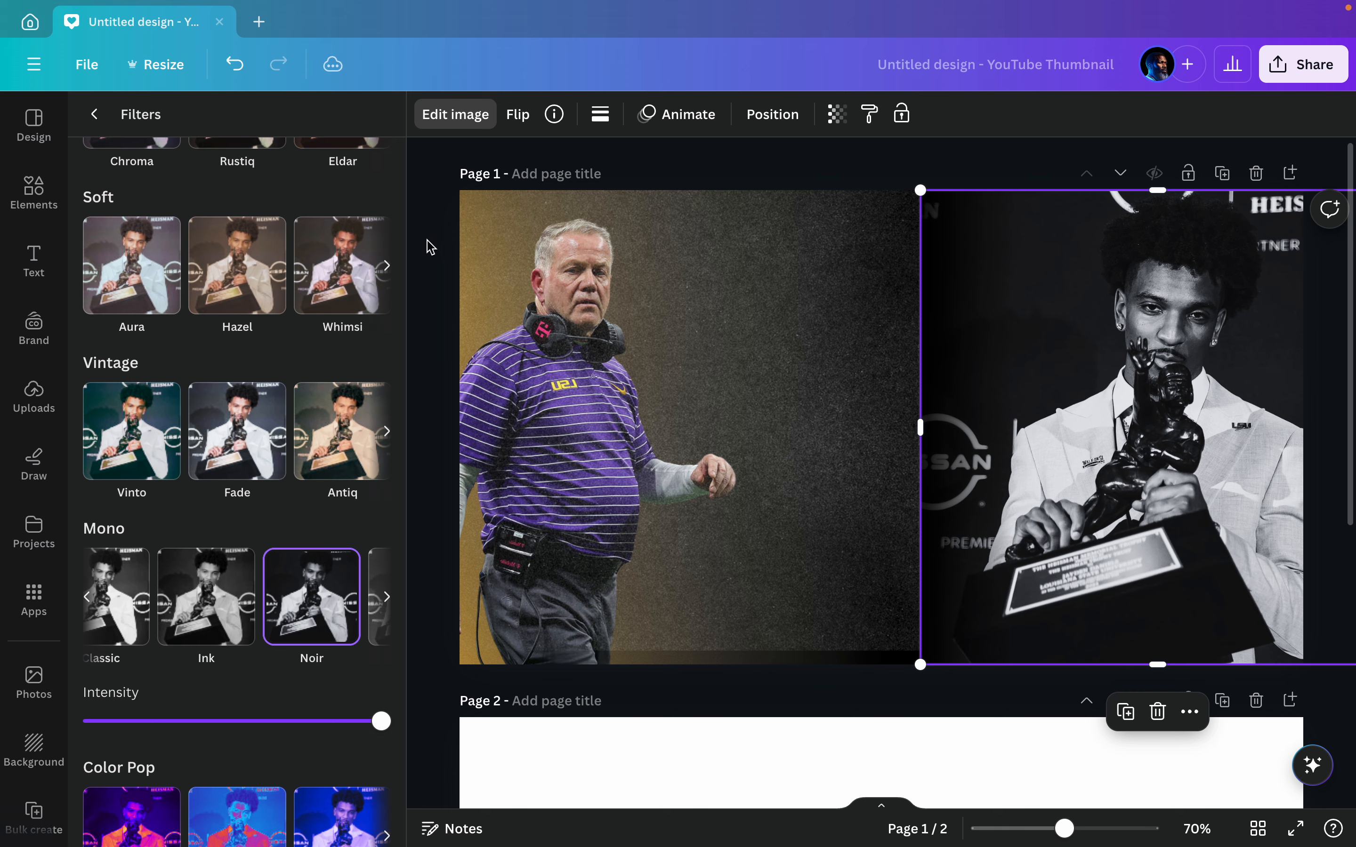
click(433, 175)
Step: Stretch the grain texture to the page's right and bottom edges so it covers all of page 1
click(540, 329)
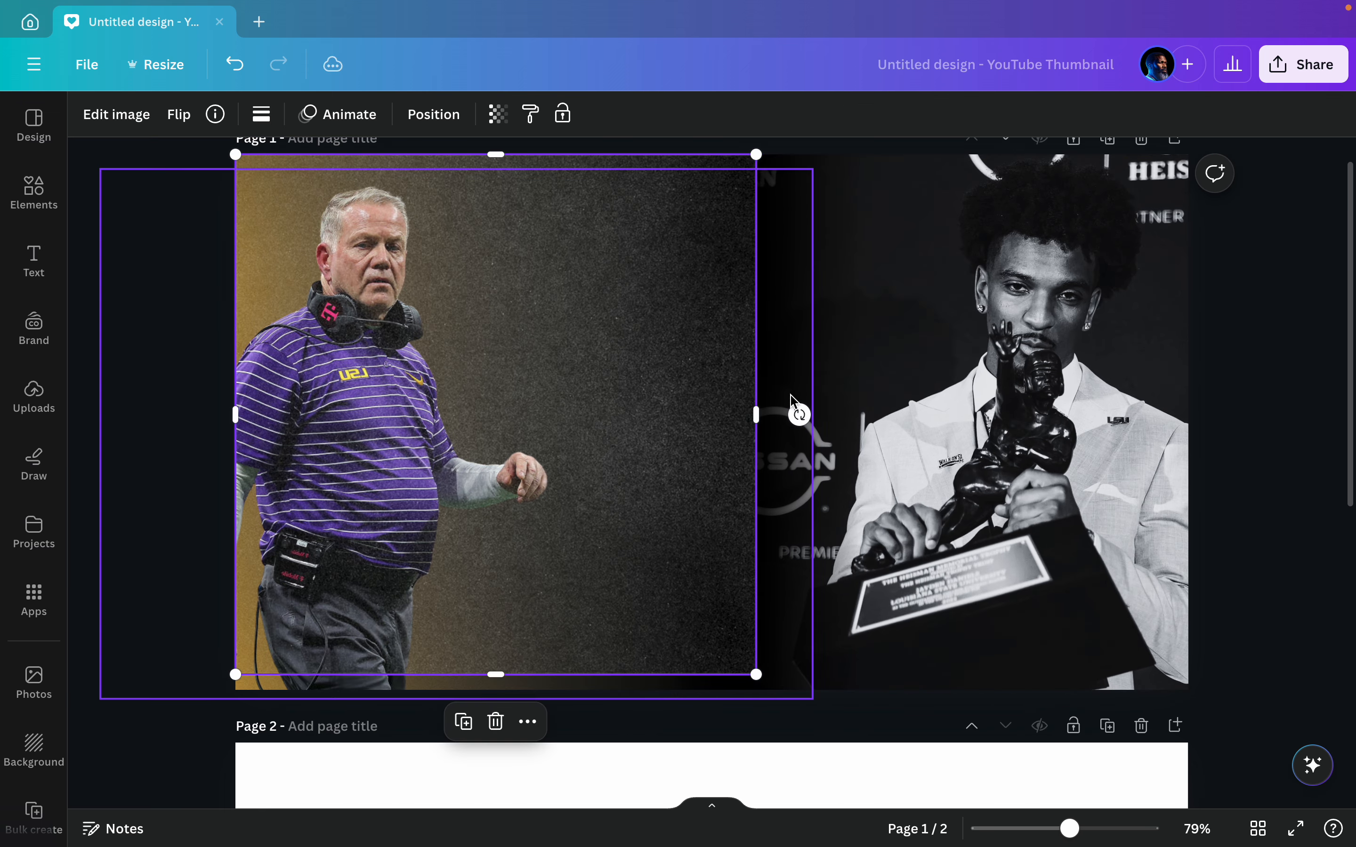
drag(759, 419, 1188, 463)
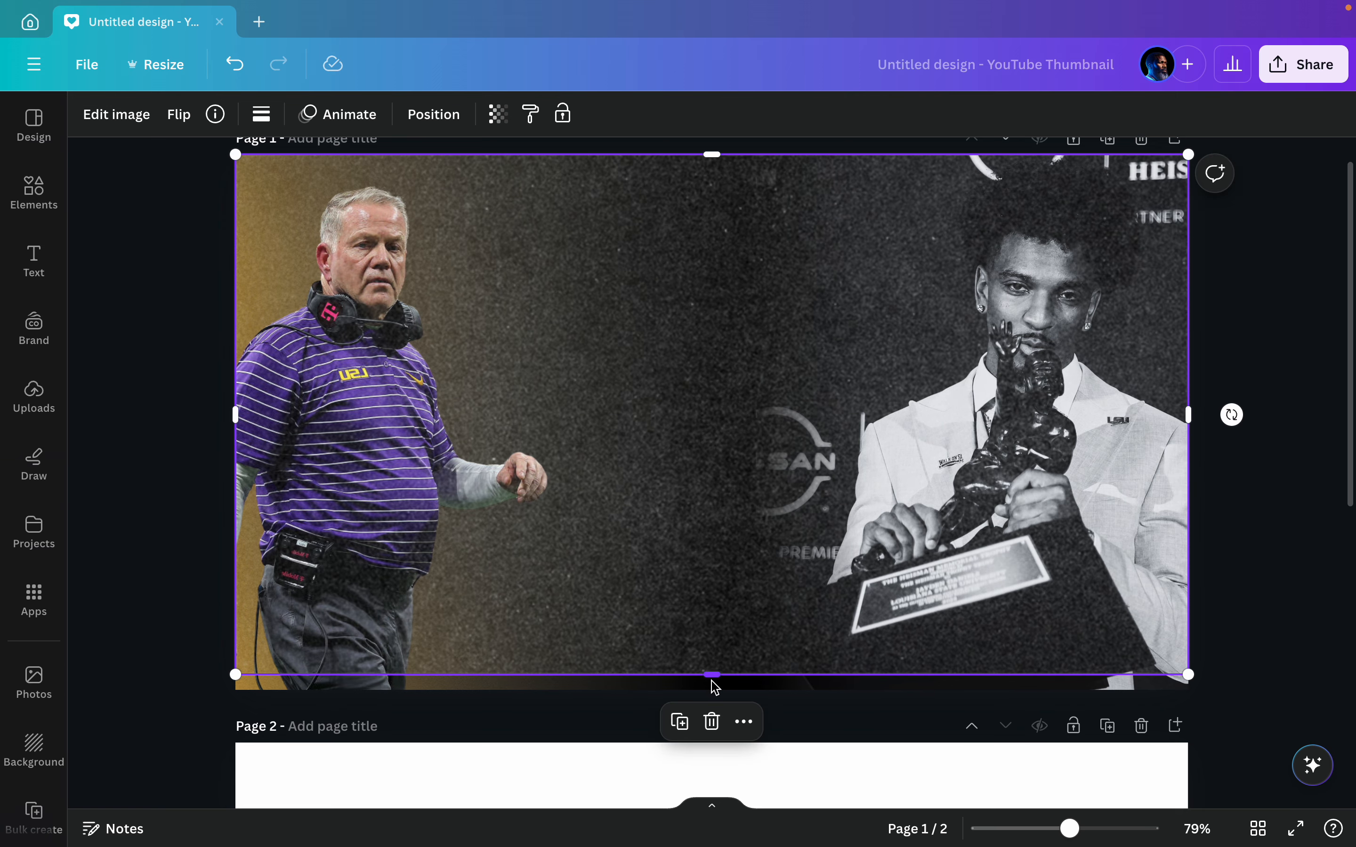
drag(717, 677, 714, 685)
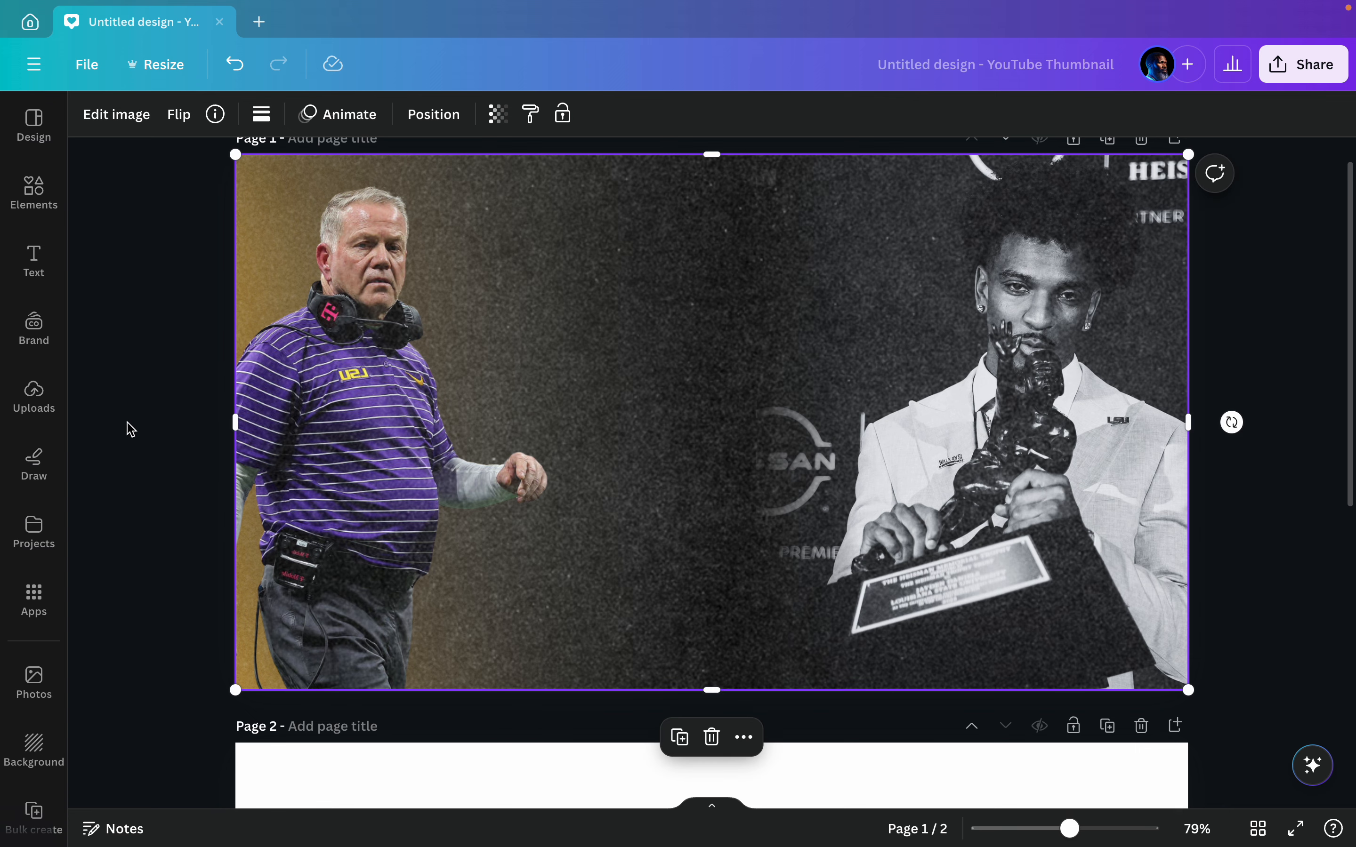
click(151, 369)
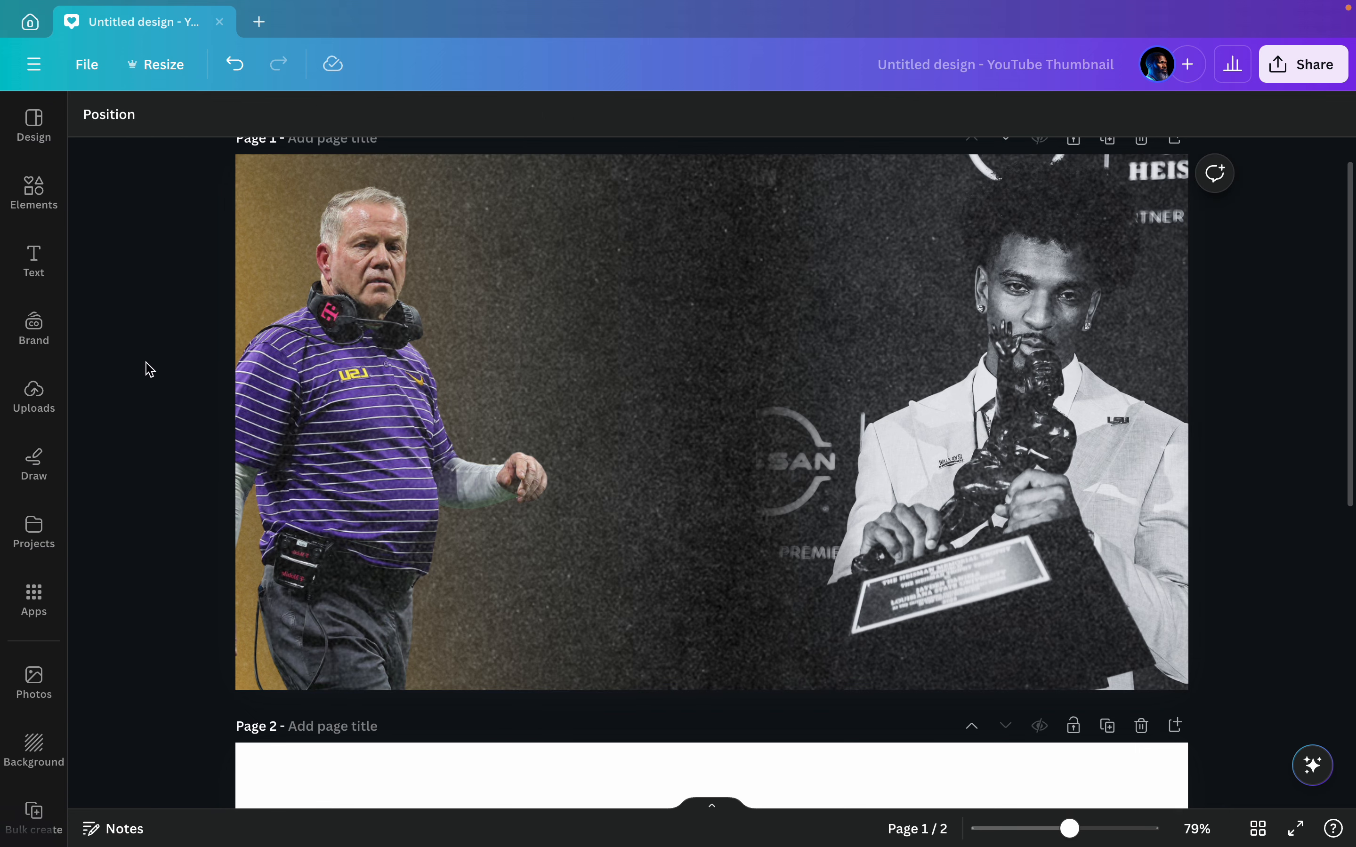
Step: Move the quarterback photo from page 2 onto the middle of page 1 and delete the emptied page 2
scroll(165, 370, down, 7)
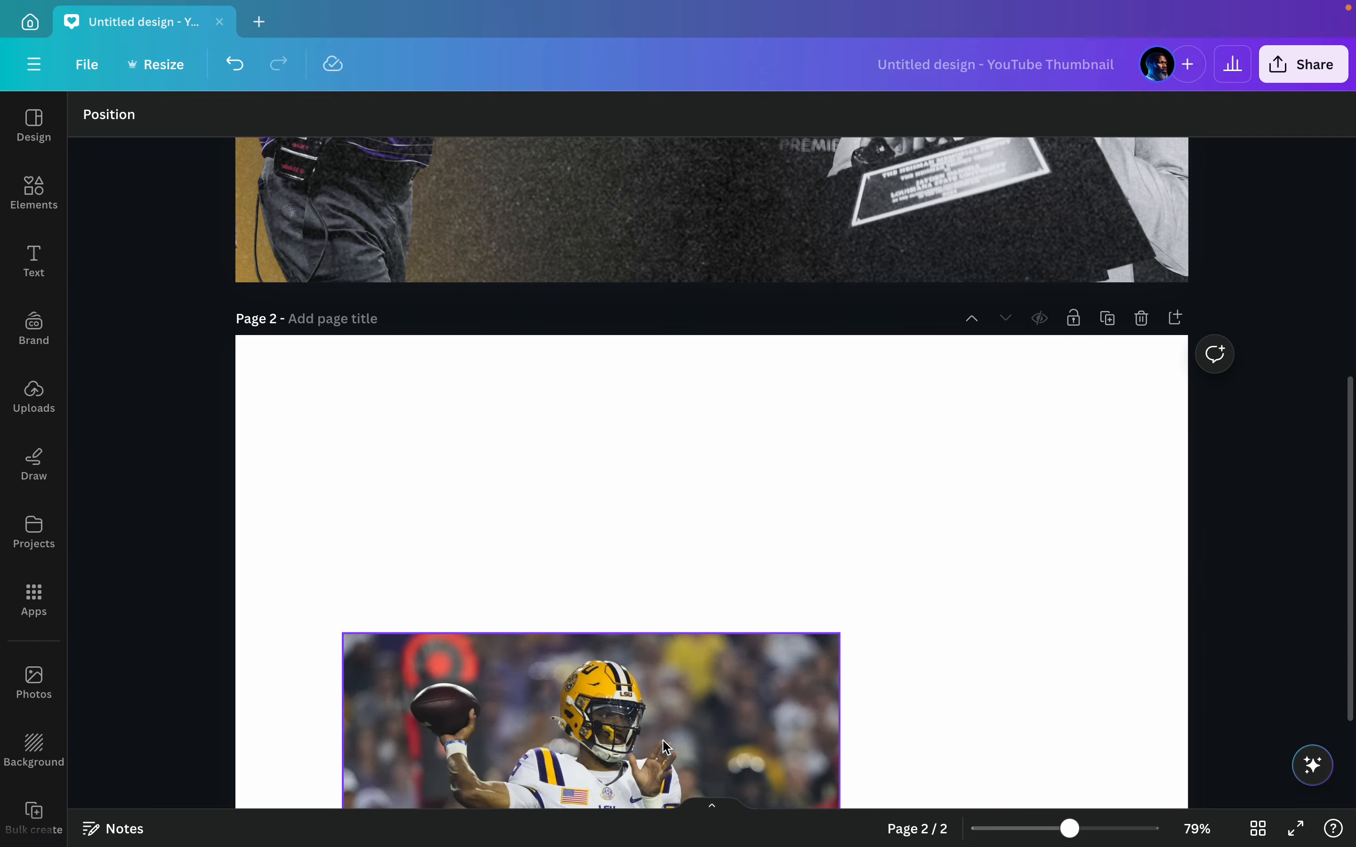
drag(668, 751, 728, 137)
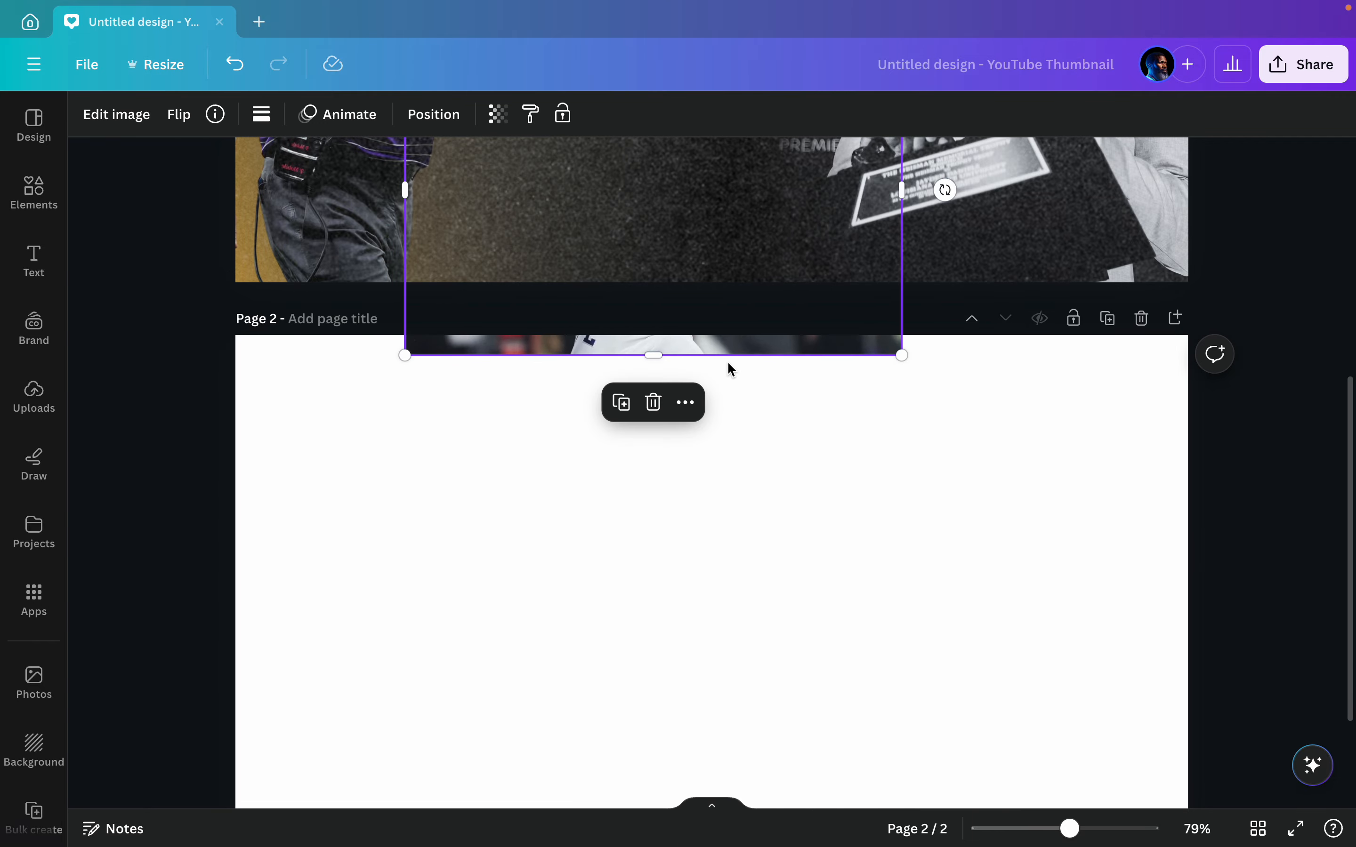
scroll(726, 365, up, 4)
drag(727, 363, 754, 219)
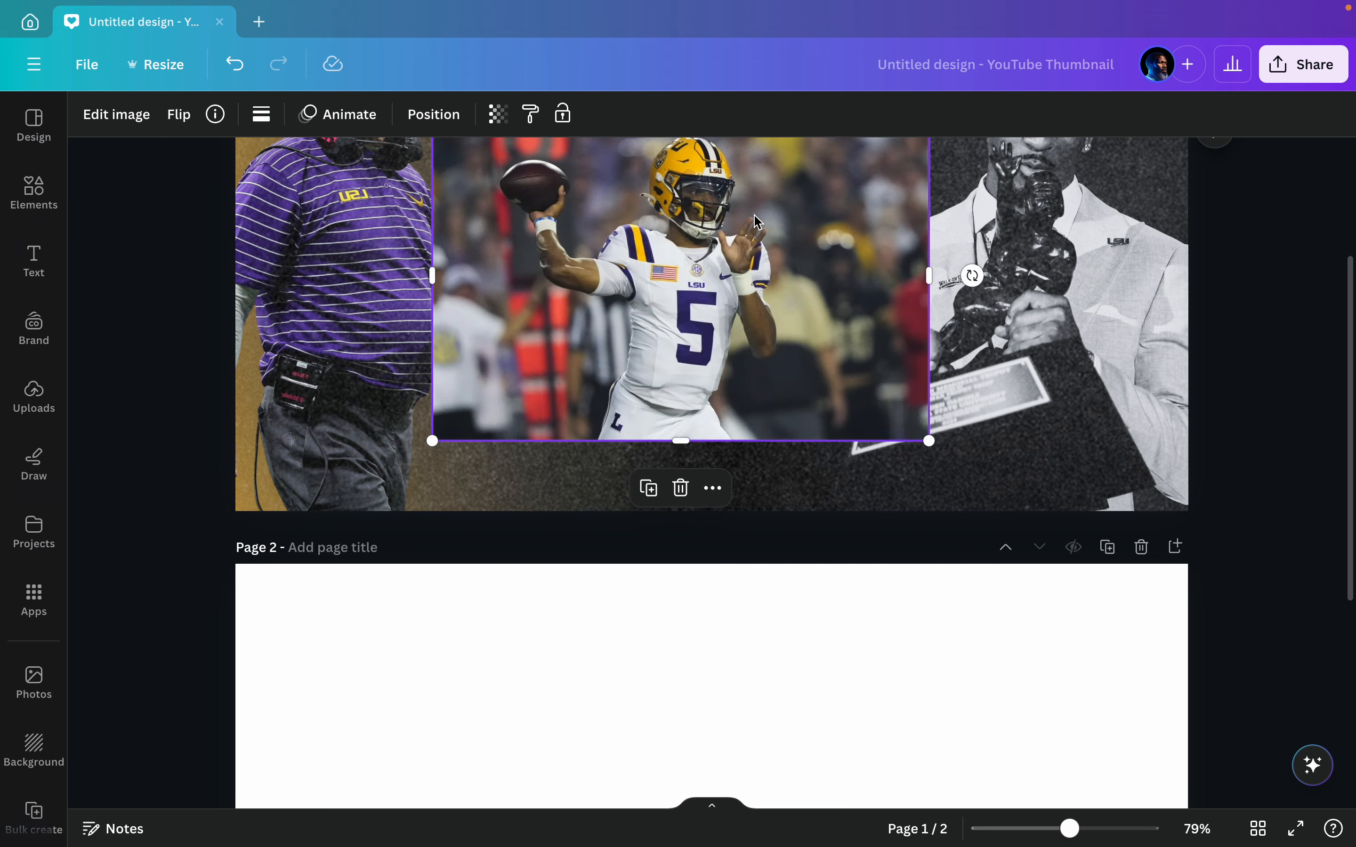
scroll(753, 218, up, 3)
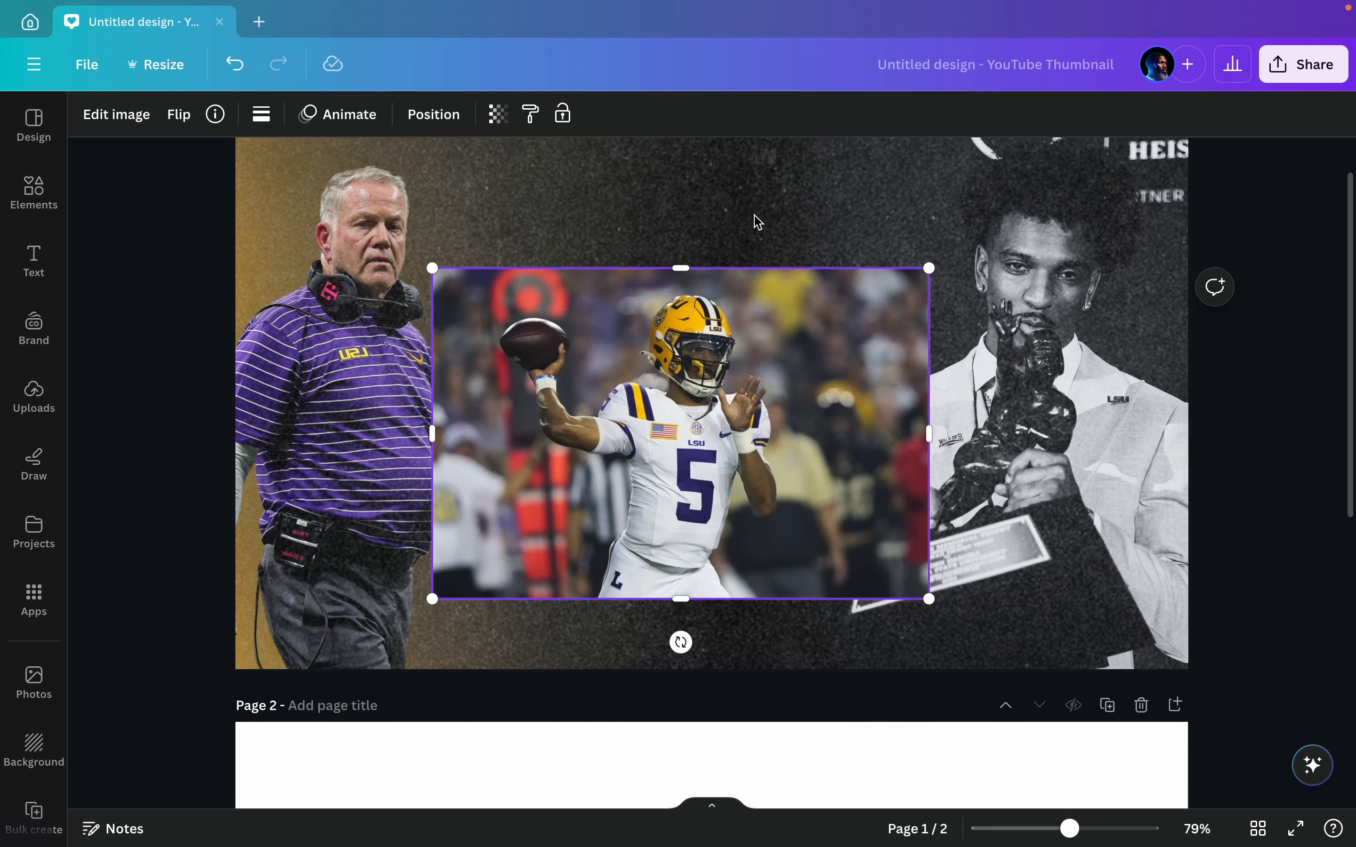
click(1142, 707)
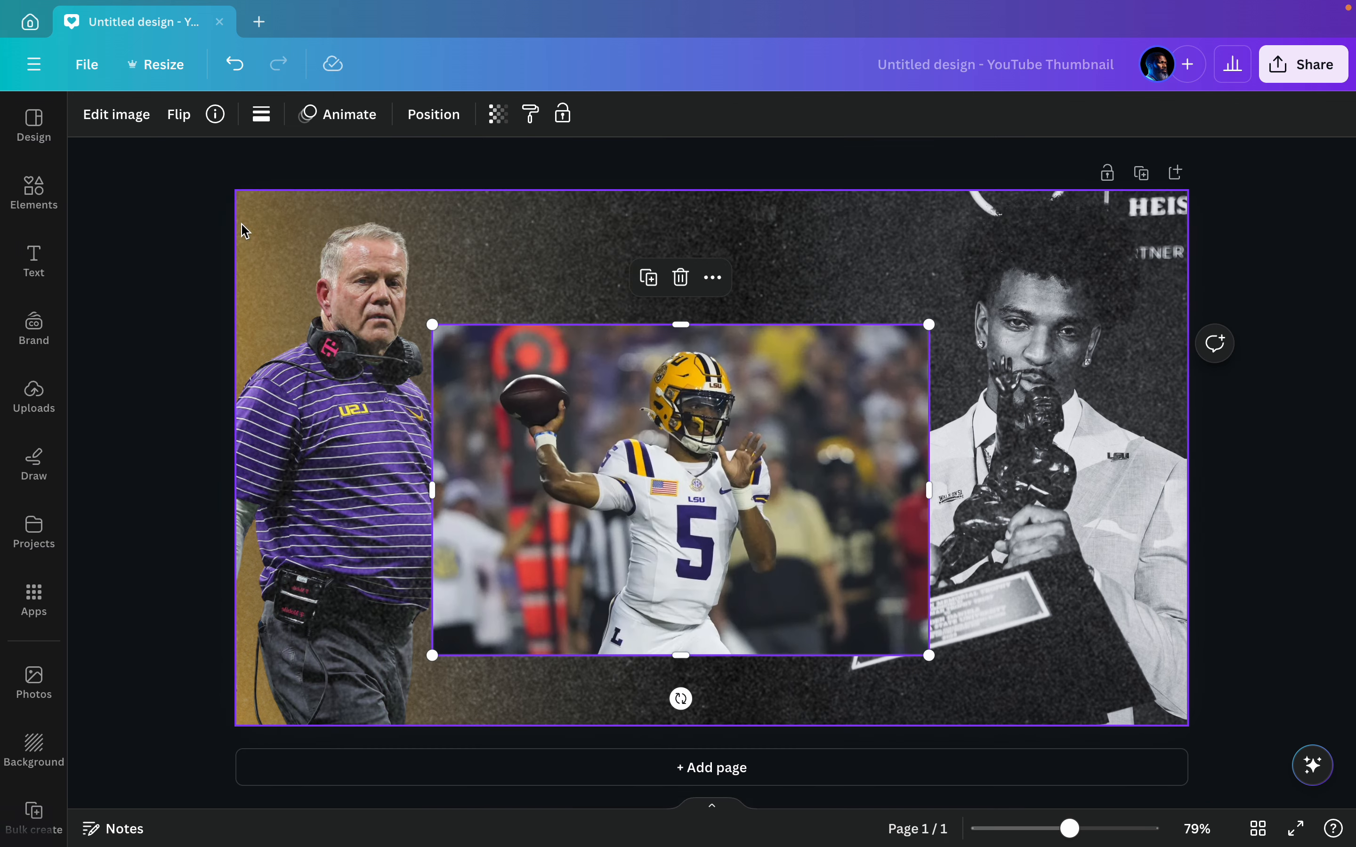
Step: Remove the background from the quarterback photo with BG Remover
click(125, 114)
click(133, 247)
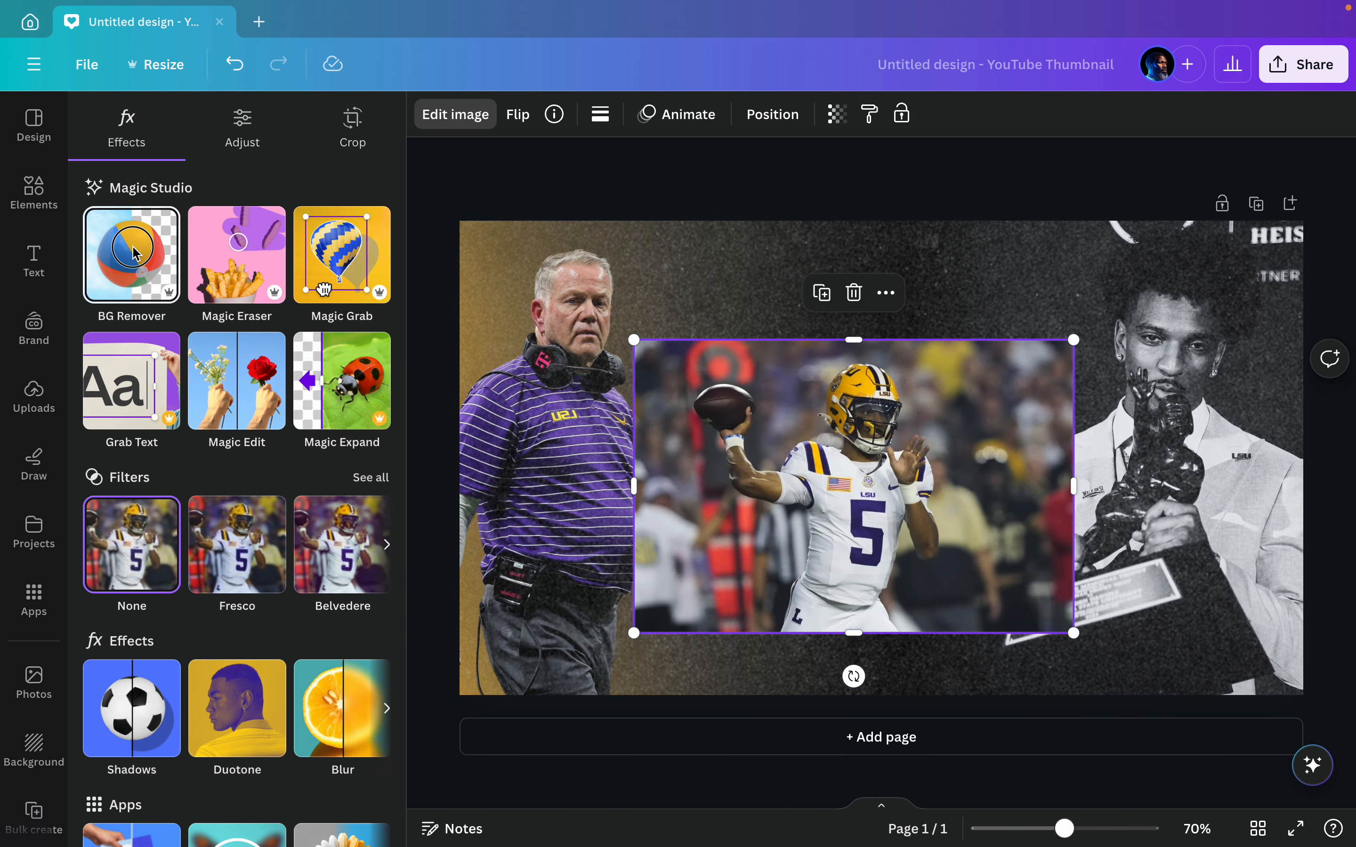
click(413, 470)
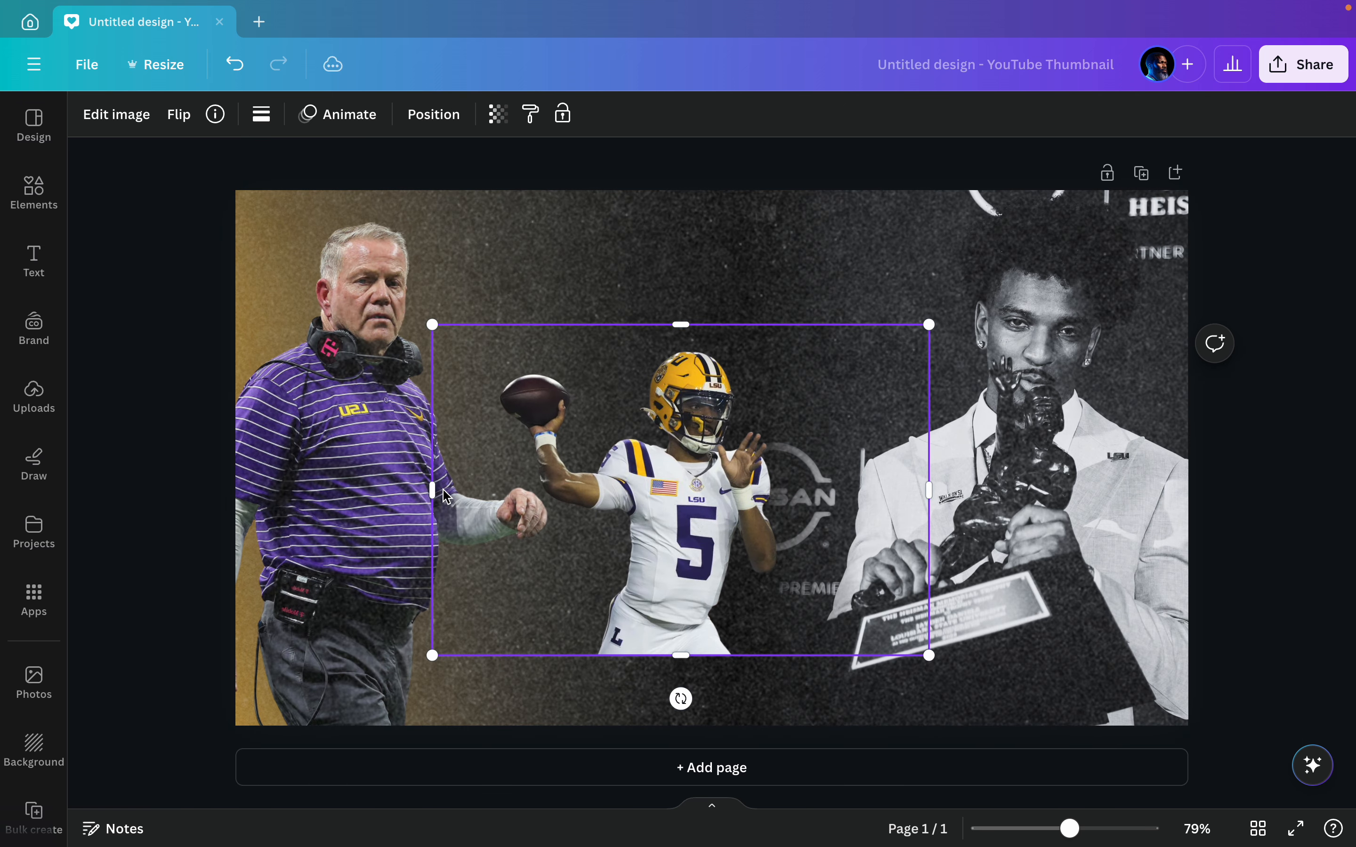
Step: Enlarge the quarterback cutout to about full page height and place it on the page's bottom edge, centred between the coach and the trophy photo
drag(928, 324, 1118, 199)
drag(971, 319, 768, 553)
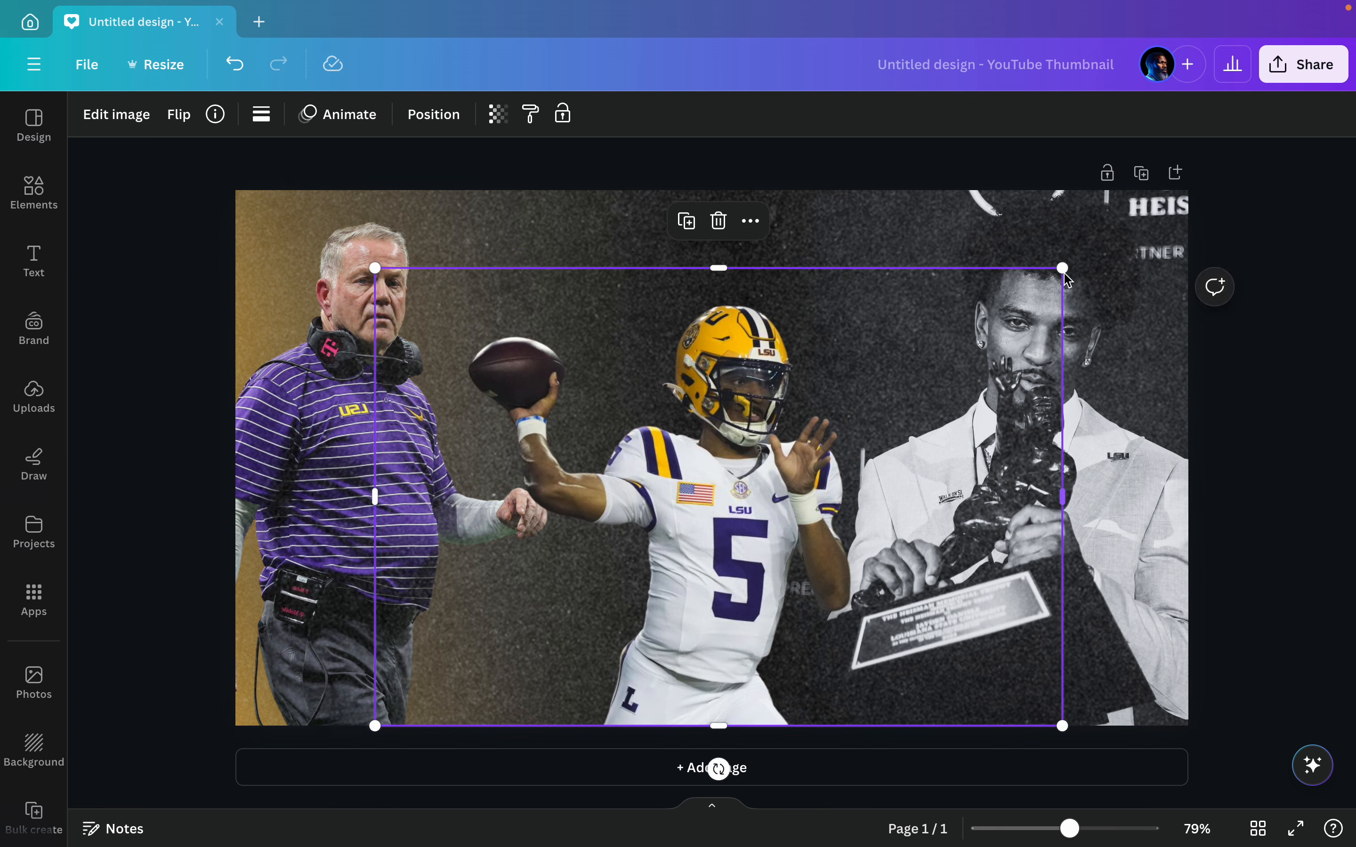
drag(1062, 268, 1165, 166)
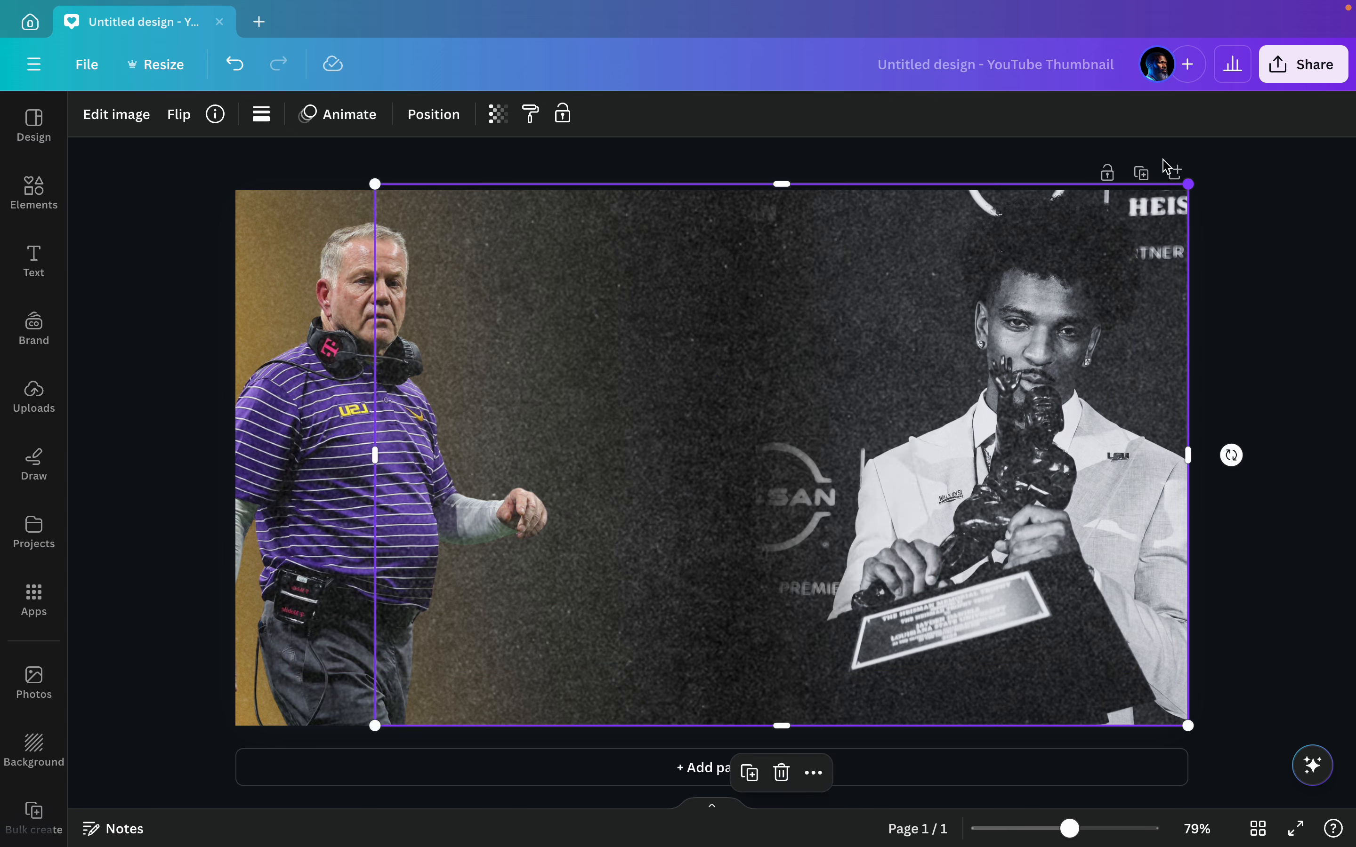
drag(808, 431, 749, 428)
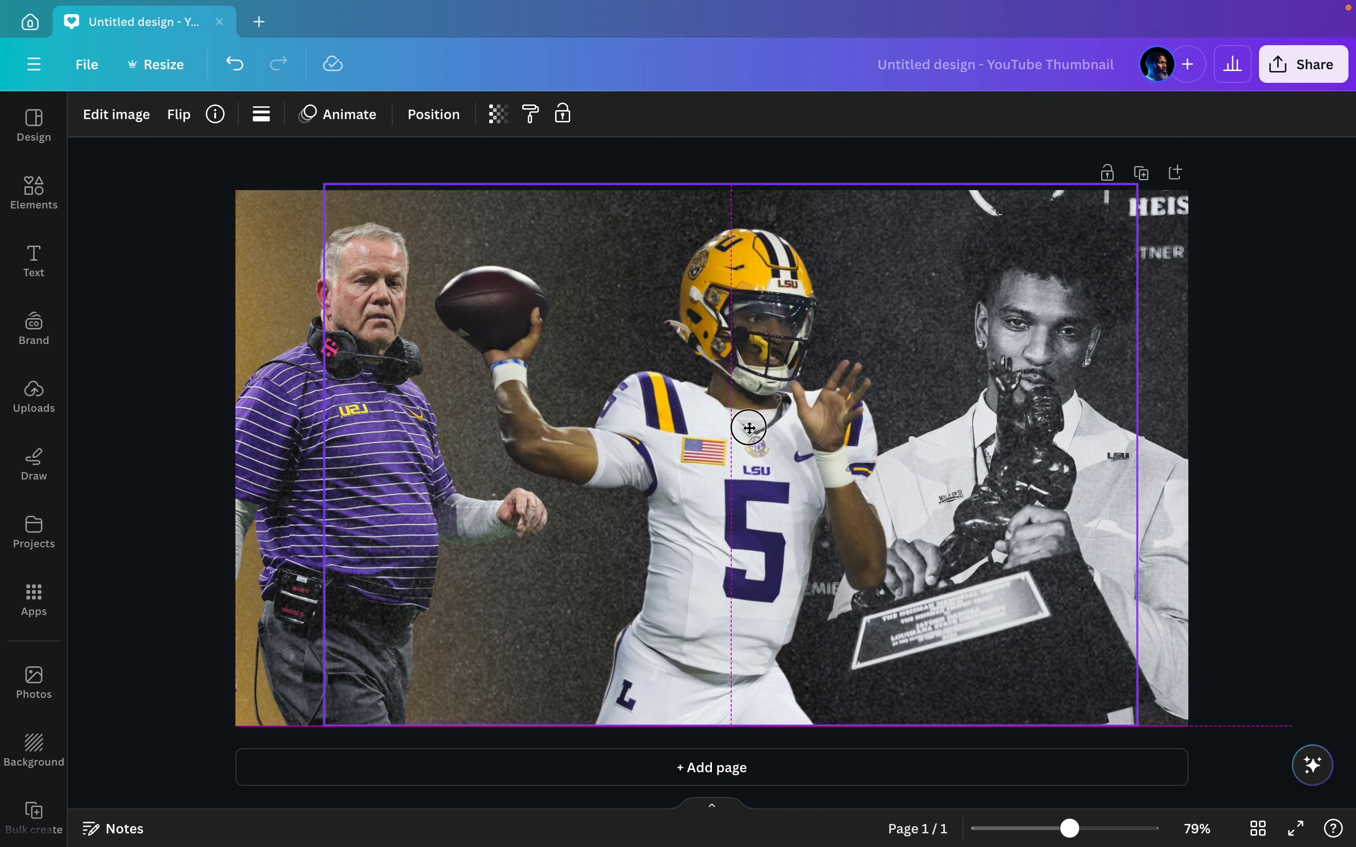
drag(749, 428, 747, 427)
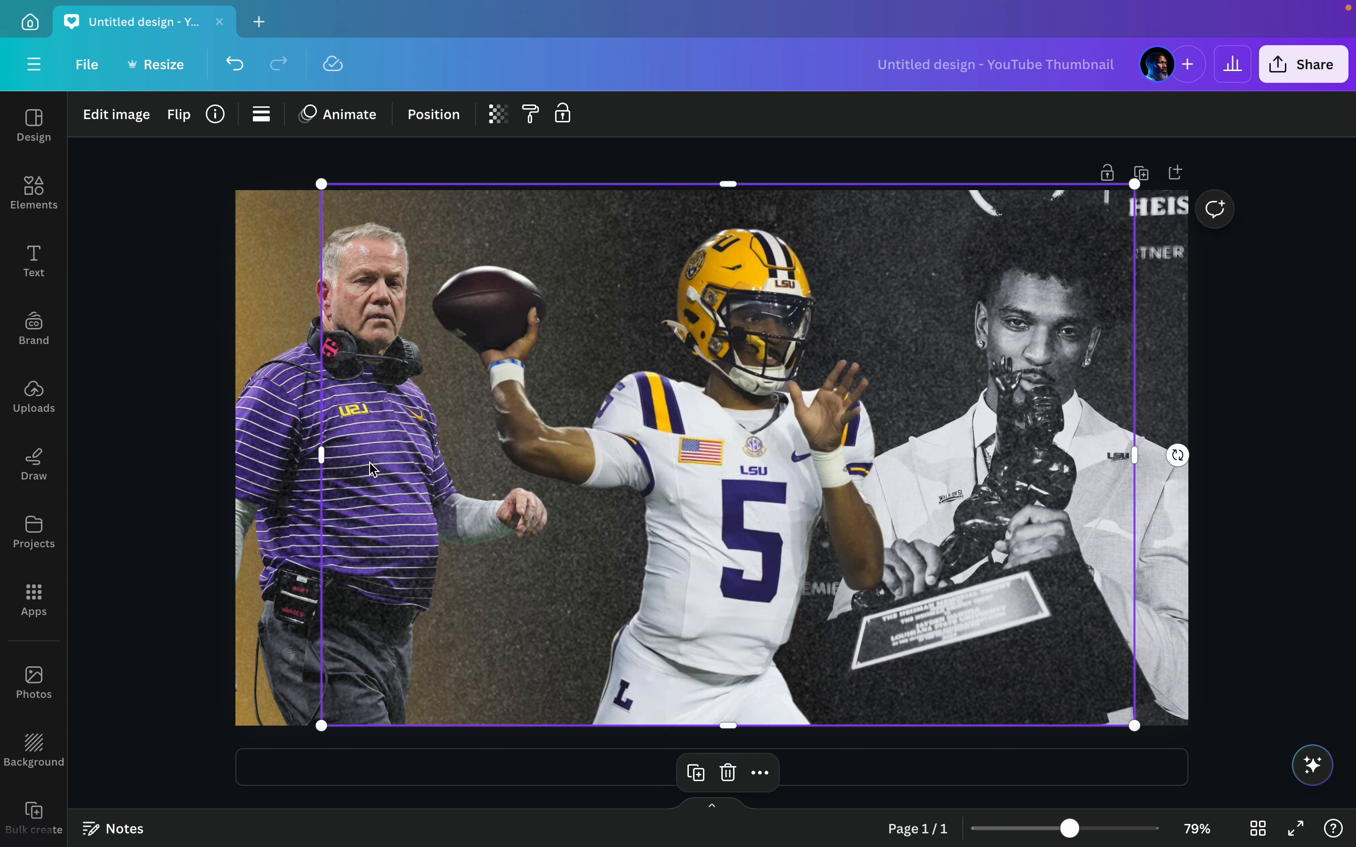
click(188, 433)
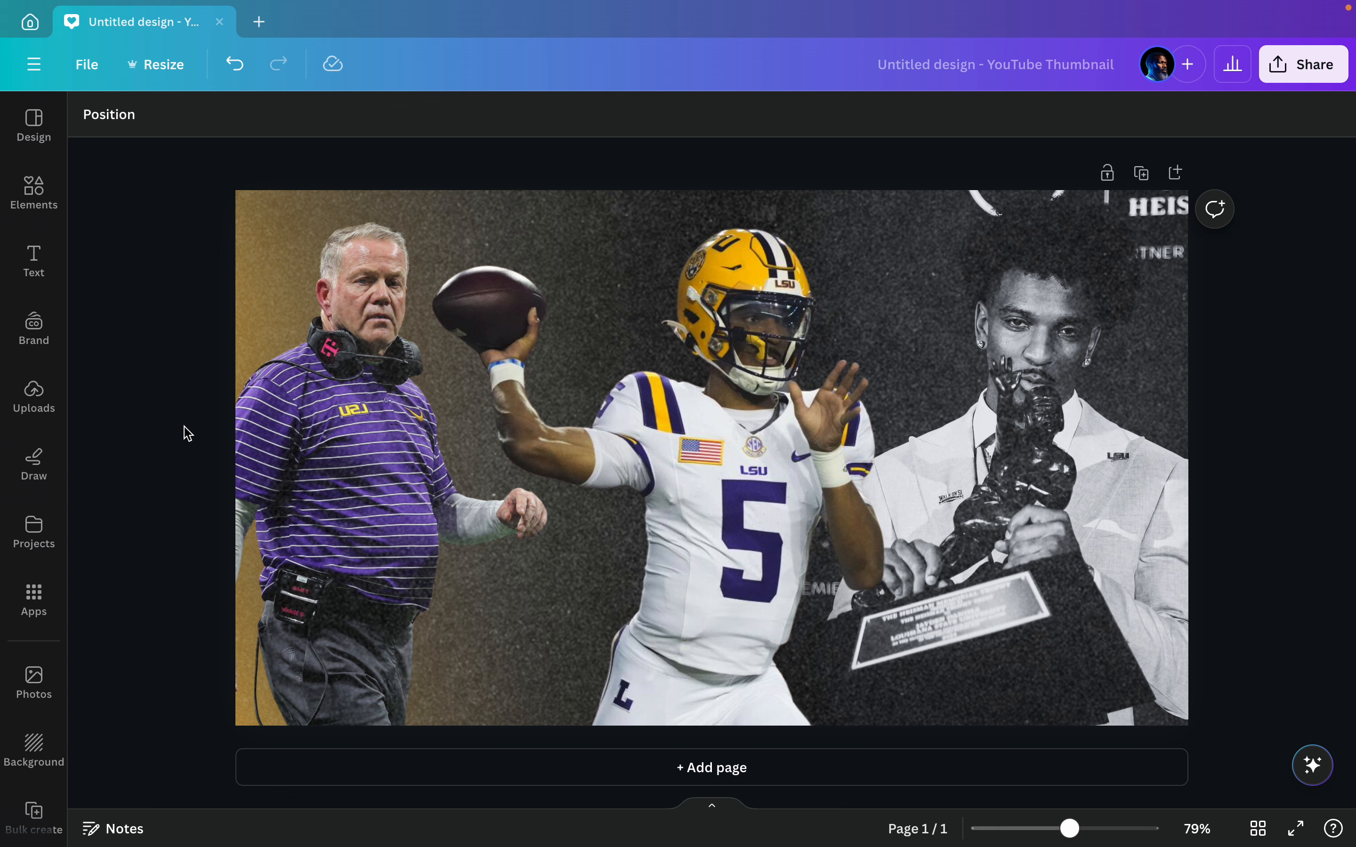